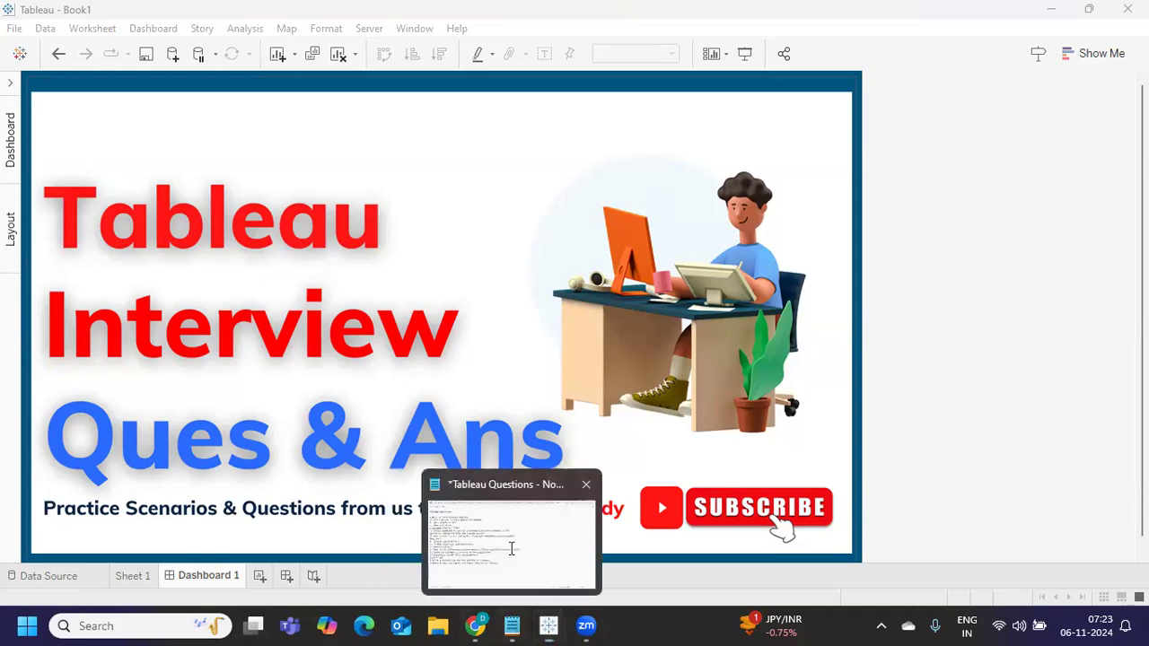
Bring the 'Tableau Questions' Notepad file with the eight interview questions to the front.
{"action": "left_click", "coordinate": [511, 625]}
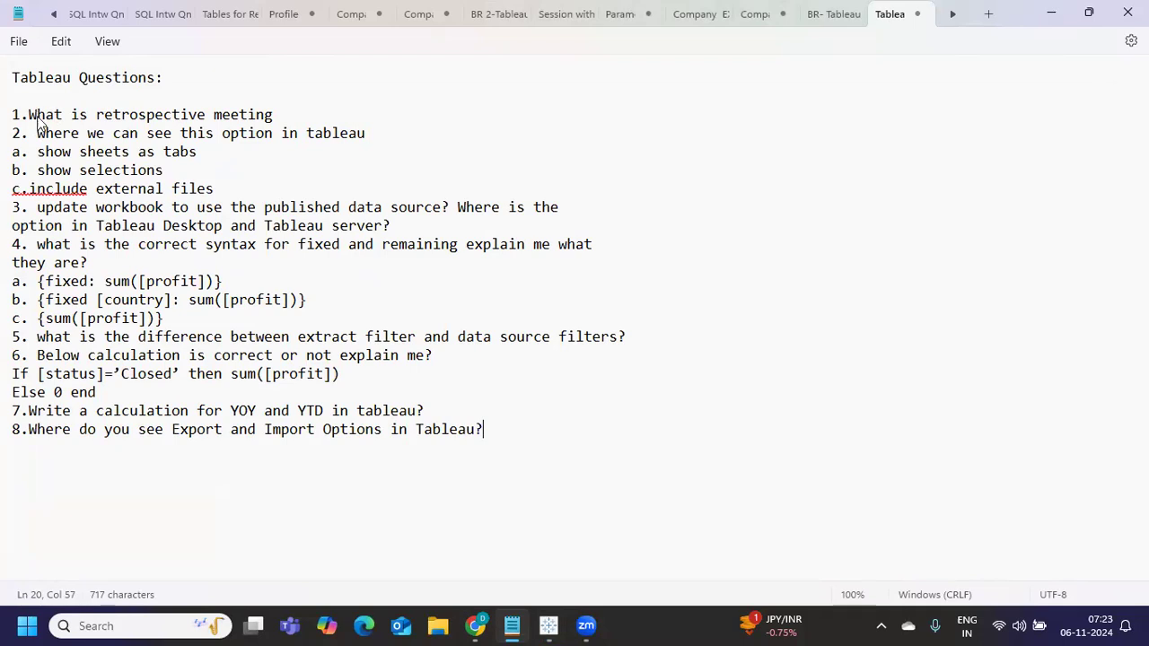
{"action": "left_click_drag", "start_coordinate": [36, 114], "coordinate": [273, 118]}
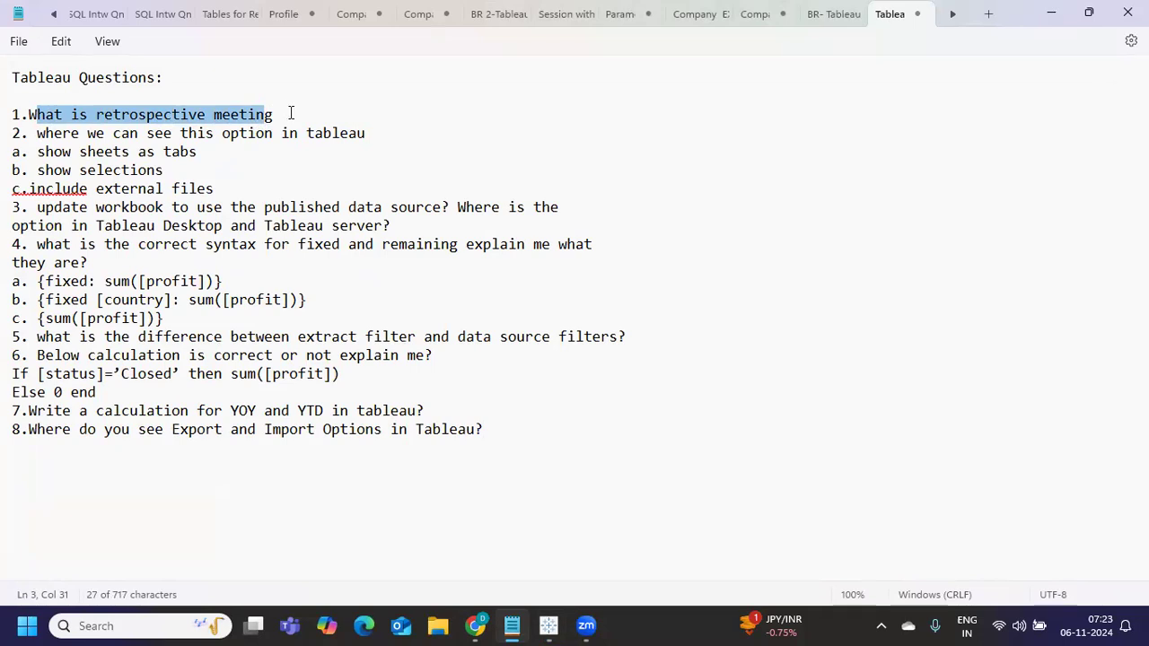
{"action": "double_click", "coordinate": [139, 116]}
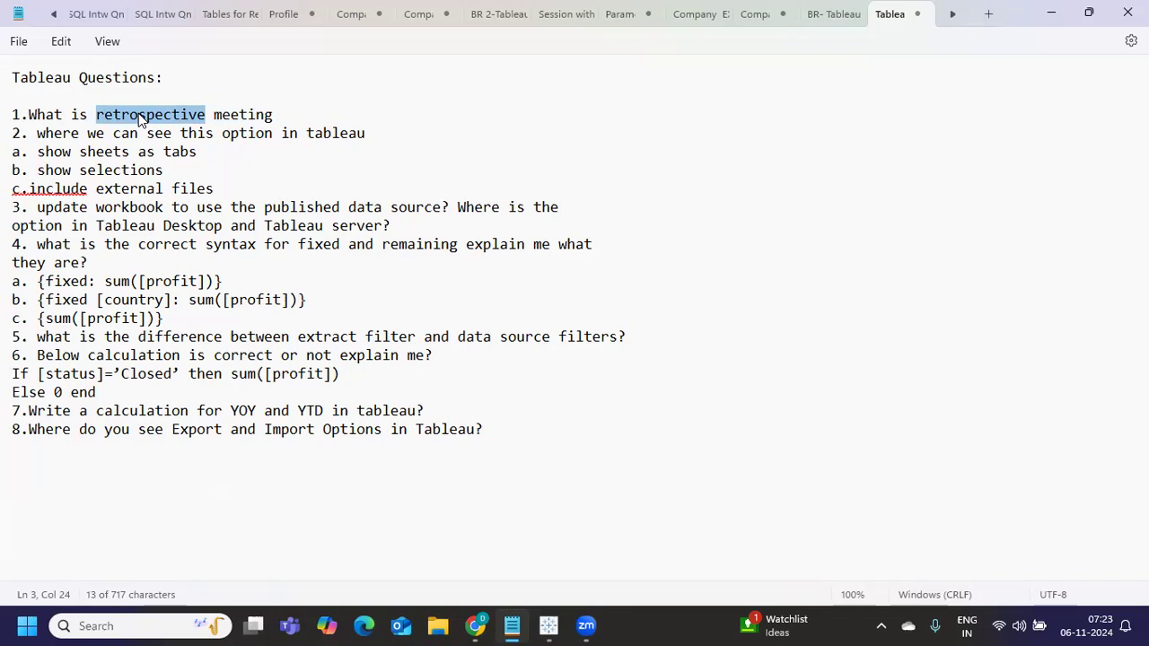
{"action": "left_click_drag", "start_coordinate": [287, 115], "coordinate": [13, 120]}
{"action": "left_click", "coordinate": [205, 166]}
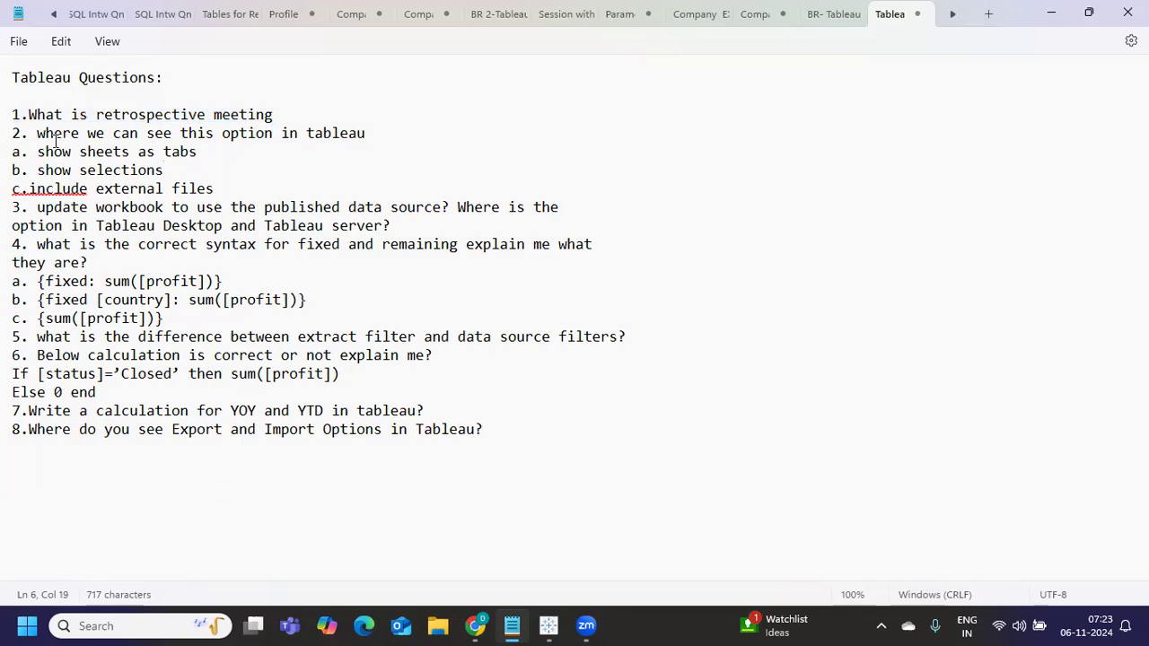
{"action": "left_click_drag", "start_coordinate": [56, 134], "coordinate": [377, 132]}
{"action": "left_click_drag", "start_coordinate": [38, 153], "coordinate": [191, 152]}
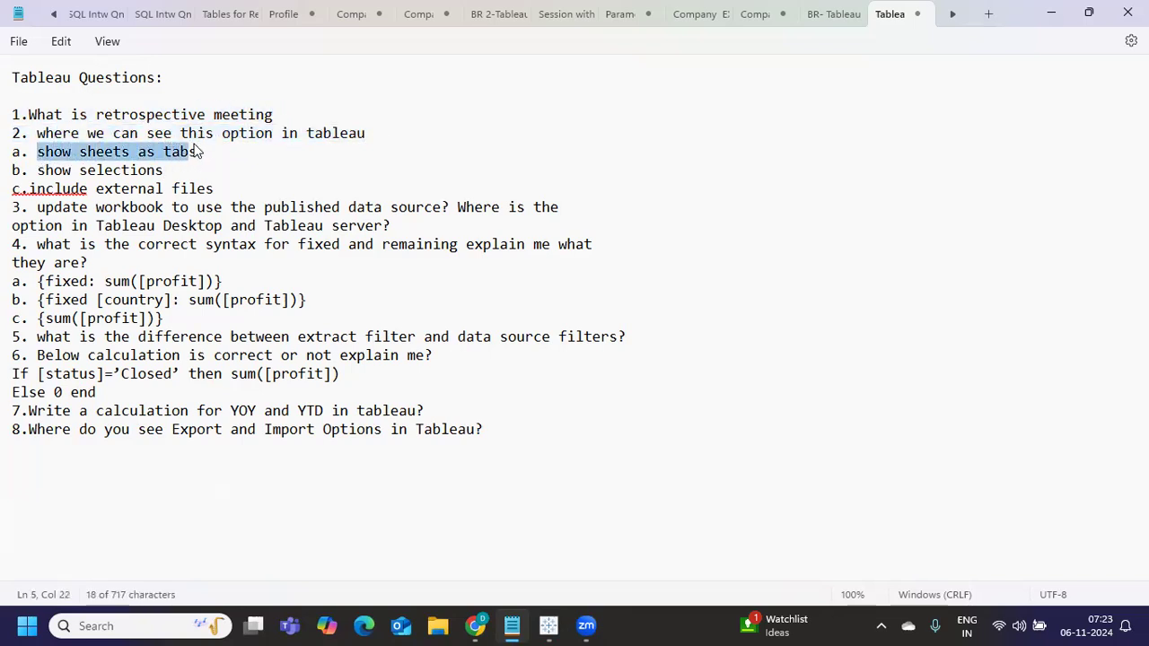
{"action": "left_click_drag", "start_coordinate": [32, 172], "coordinate": [179, 168]}
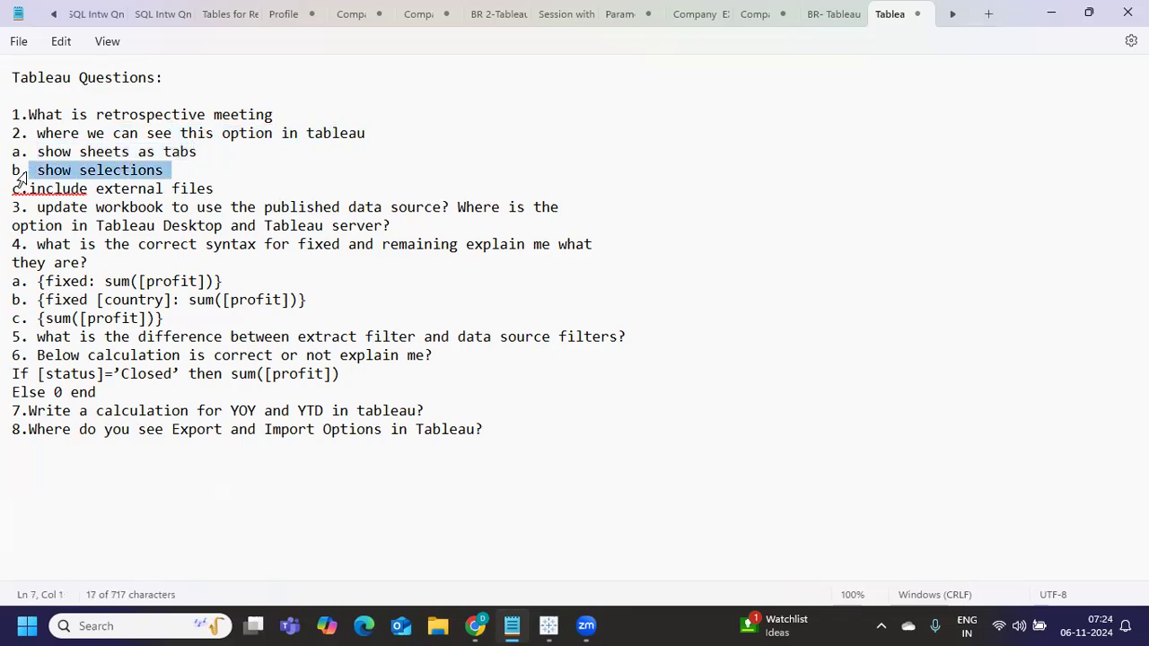
{"action": "left_click_drag", "start_coordinate": [32, 190], "coordinate": [216, 185]}
{"action": "mouse_move", "coordinate": [549, 620]}
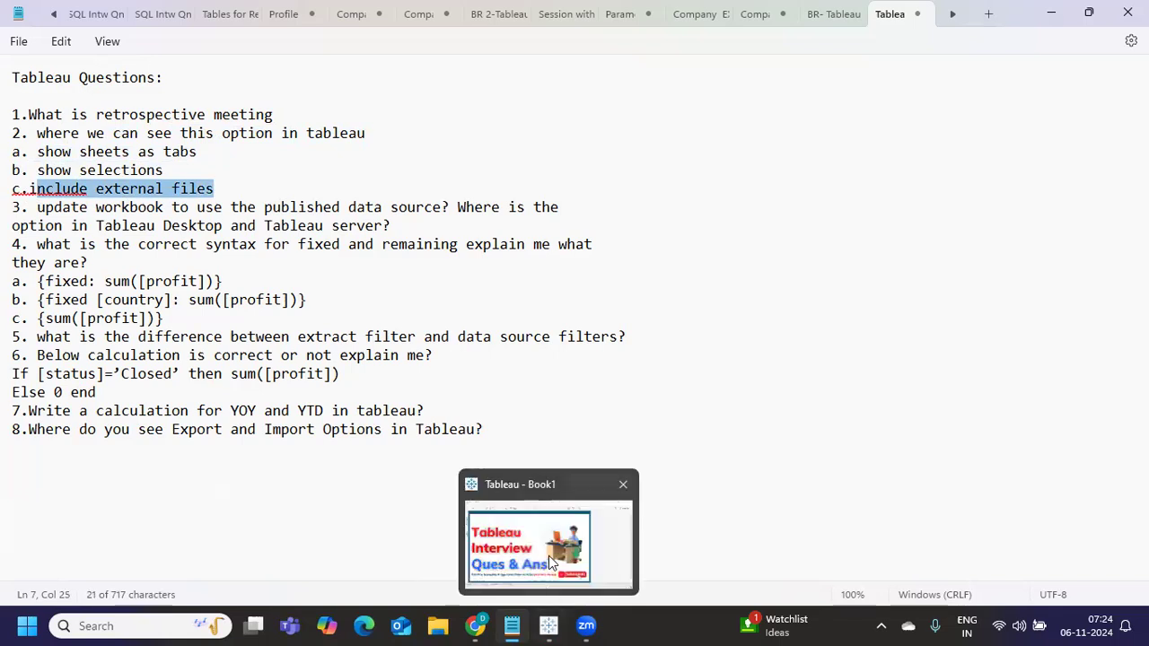
In Tableau, open Server > Publish Workbook, then switch back to the Notepad notes.
{"action": "left_click", "coordinate": [549, 556]}
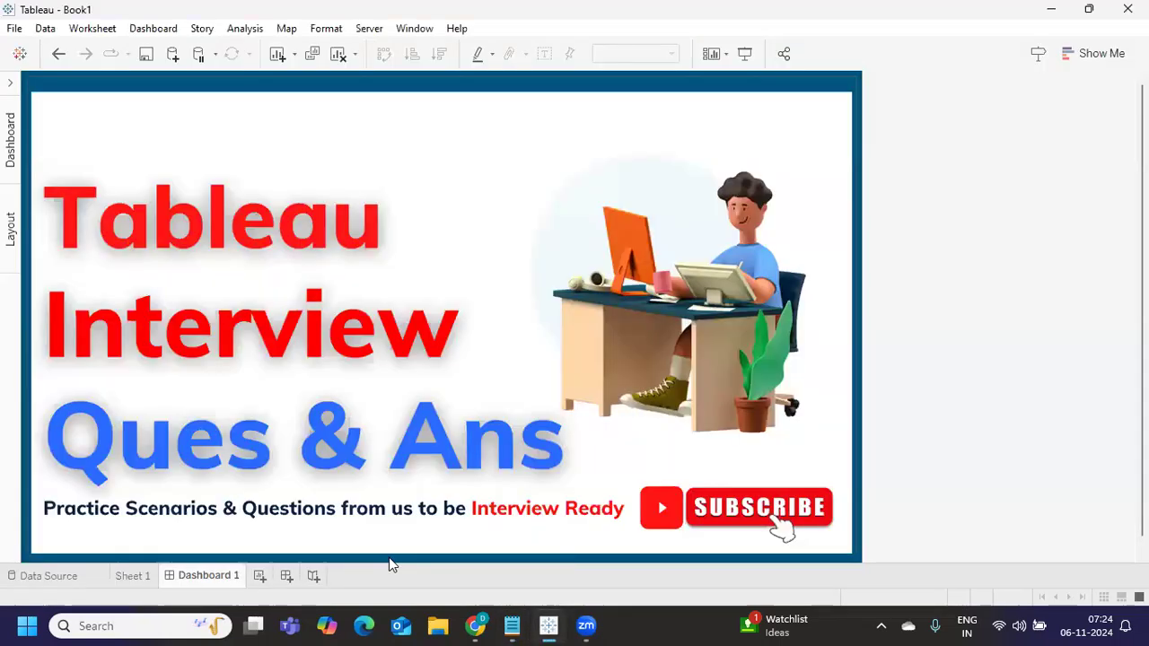
{"action": "left_click", "coordinate": [366, 33]}
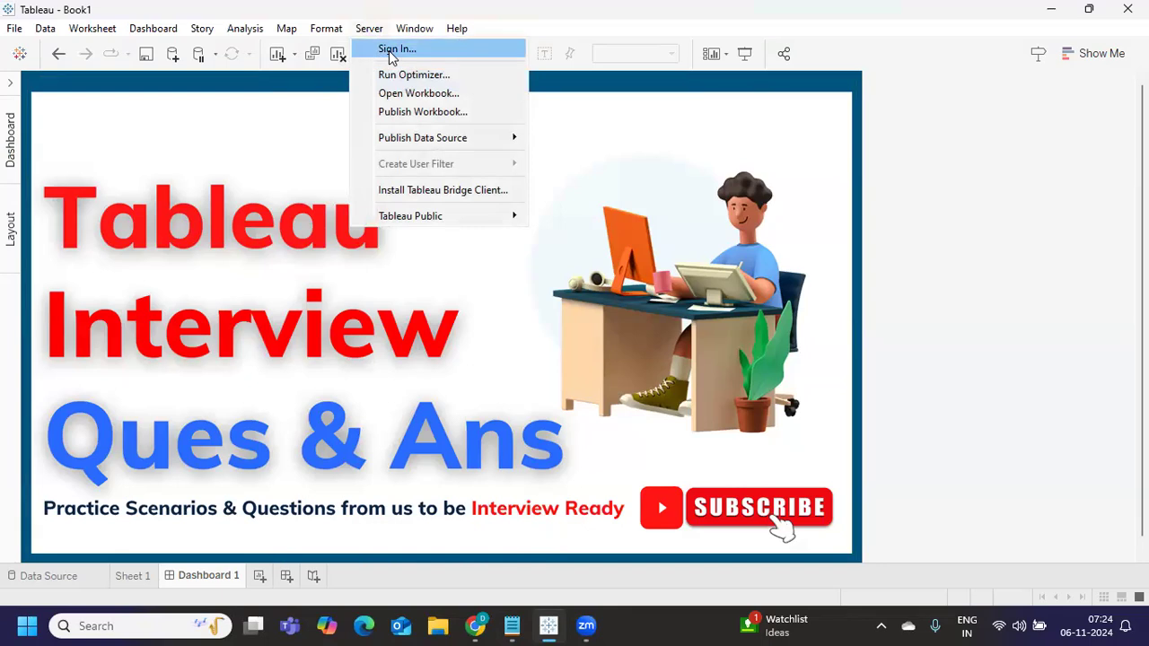
{"action": "left_click", "coordinate": [405, 113]}
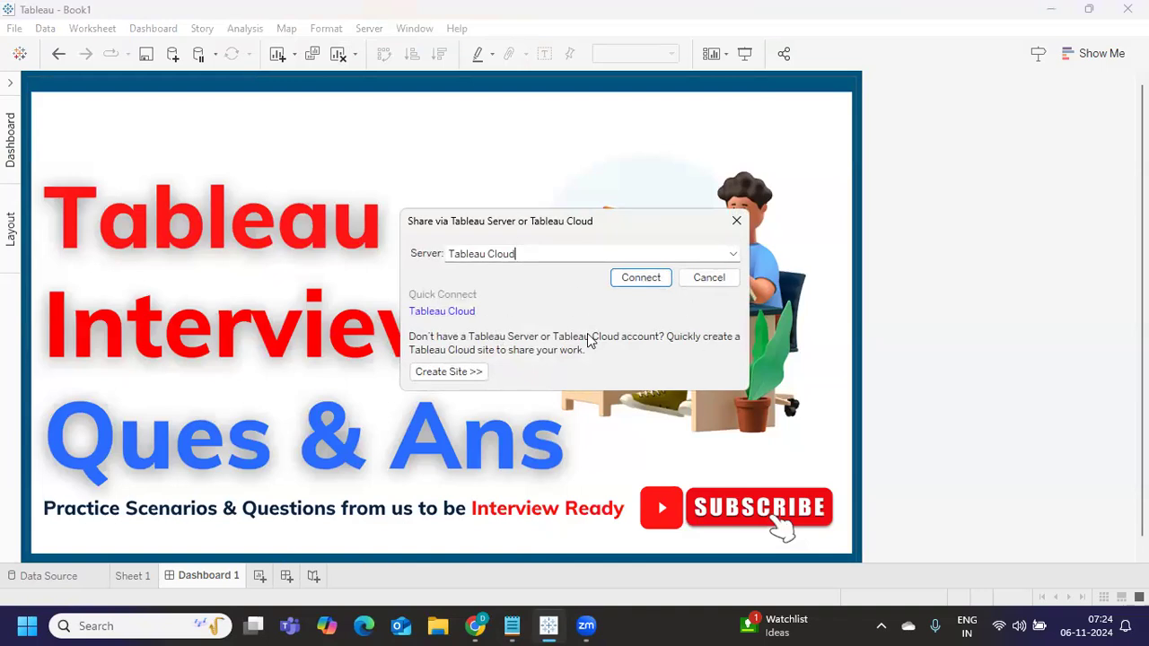
{"action": "key", "text": "alt+Tab"}
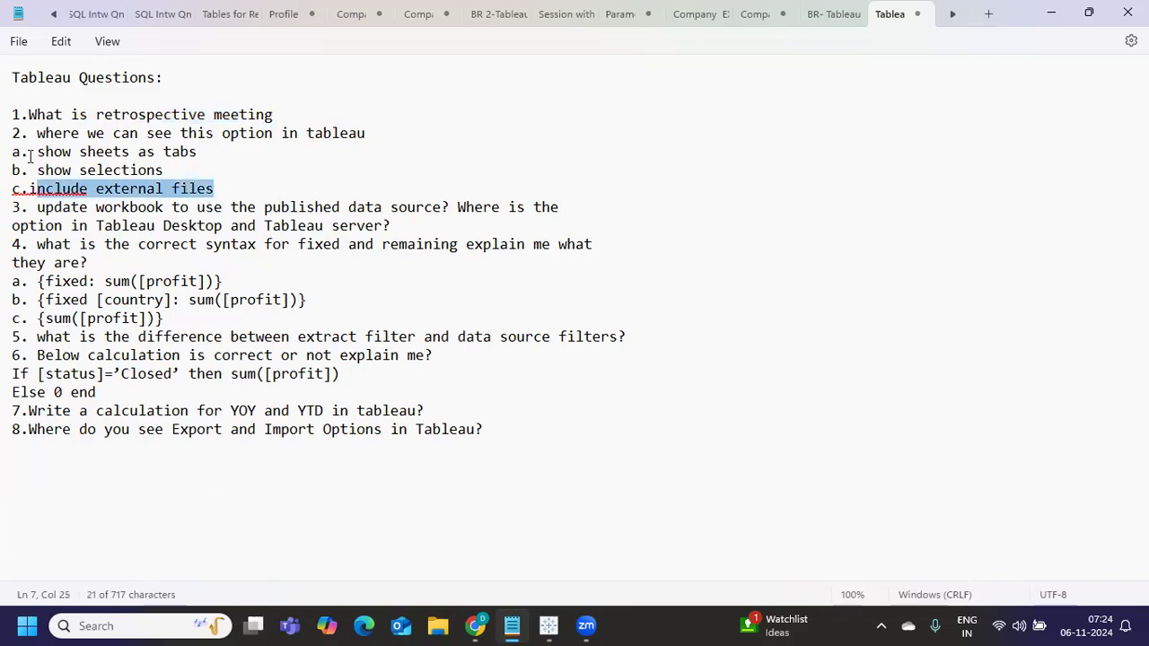
Highlight options a–c and the start of question 3 in the Notepad notes.
{"action": "left_click_drag", "start_coordinate": [29, 153], "coordinate": [264, 188]}
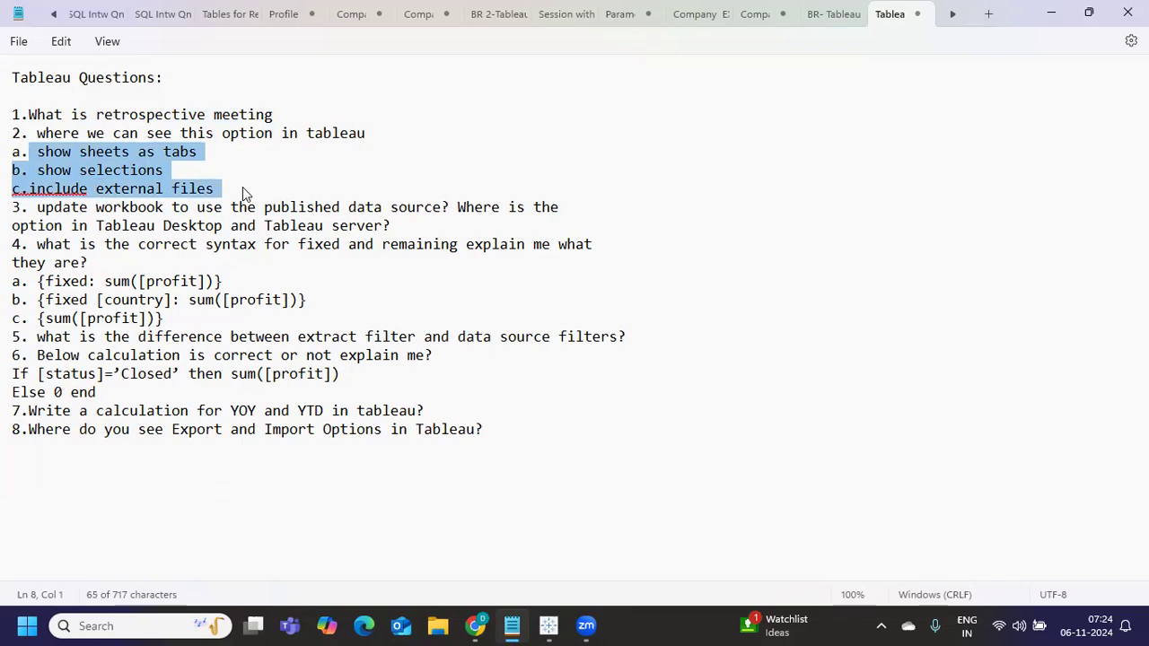
{"action": "left_click", "coordinate": [242, 186]}
{"action": "left_click_drag", "start_coordinate": [247, 184], "coordinate": [20, 166]}
{"action": "left_click", "coordinate": [114, 224]}
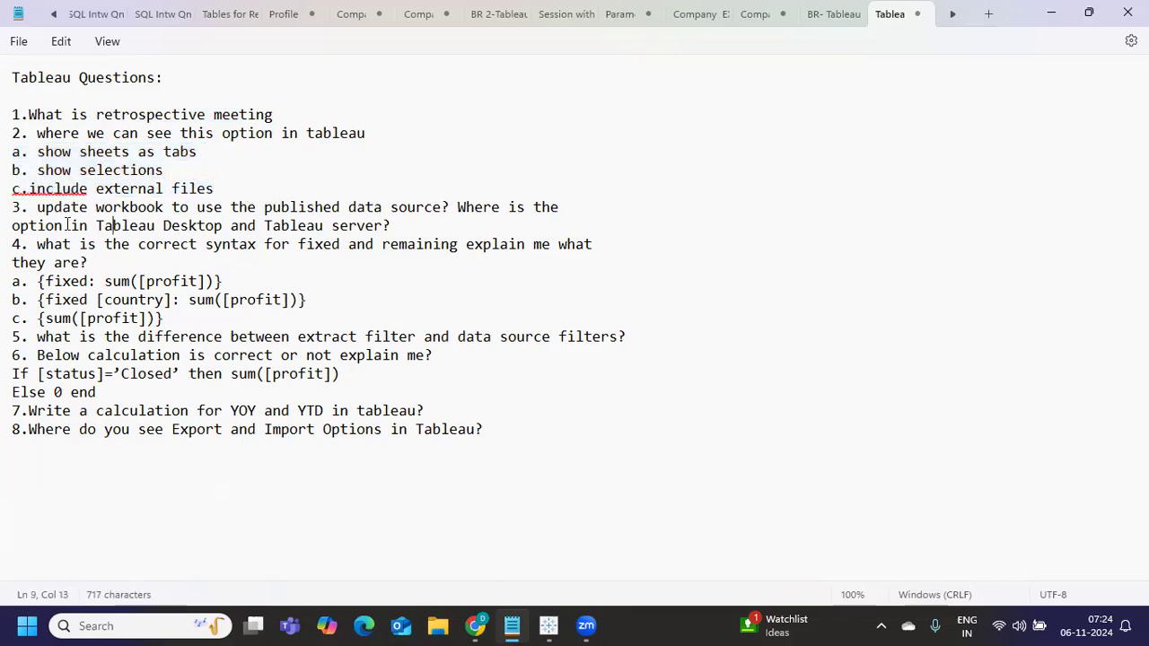
{"action": "left_click_drag", "start_coordinate": [34, 207], "coordinate": [529, 226]}
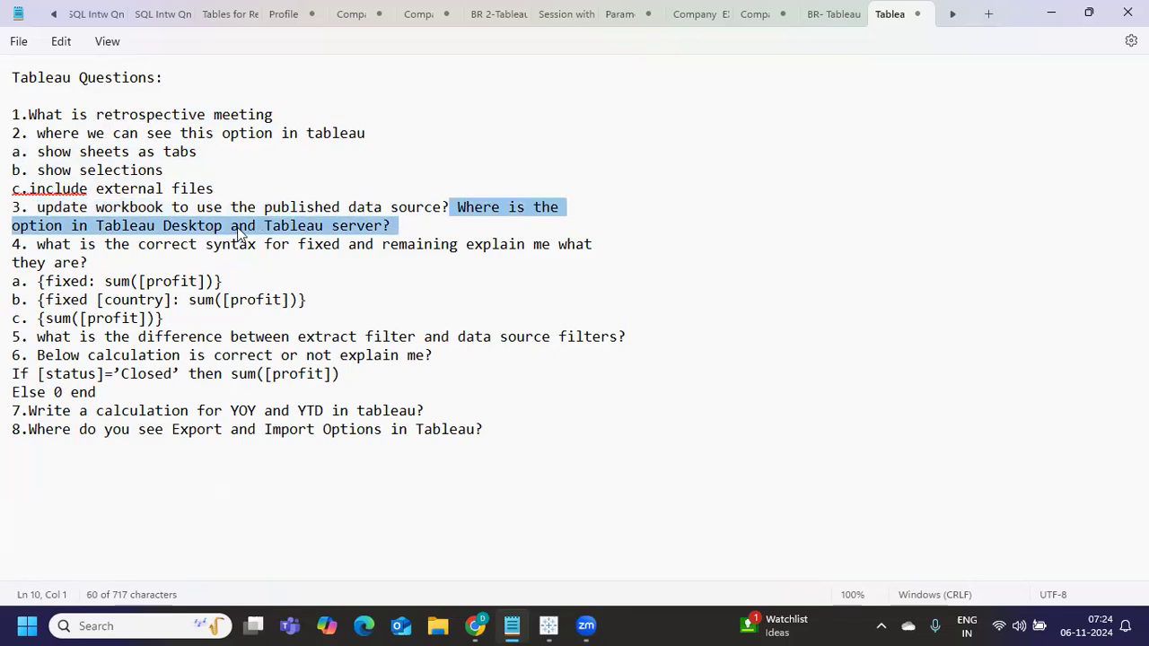
Cancel the share dialog, show Sample - Superstore fields on Sheet 1, and start a new data source.
{"action": "mouse_move", "coordinate": [549, 626]}
{"action": "left_click", "coordinate": [556, 529]}
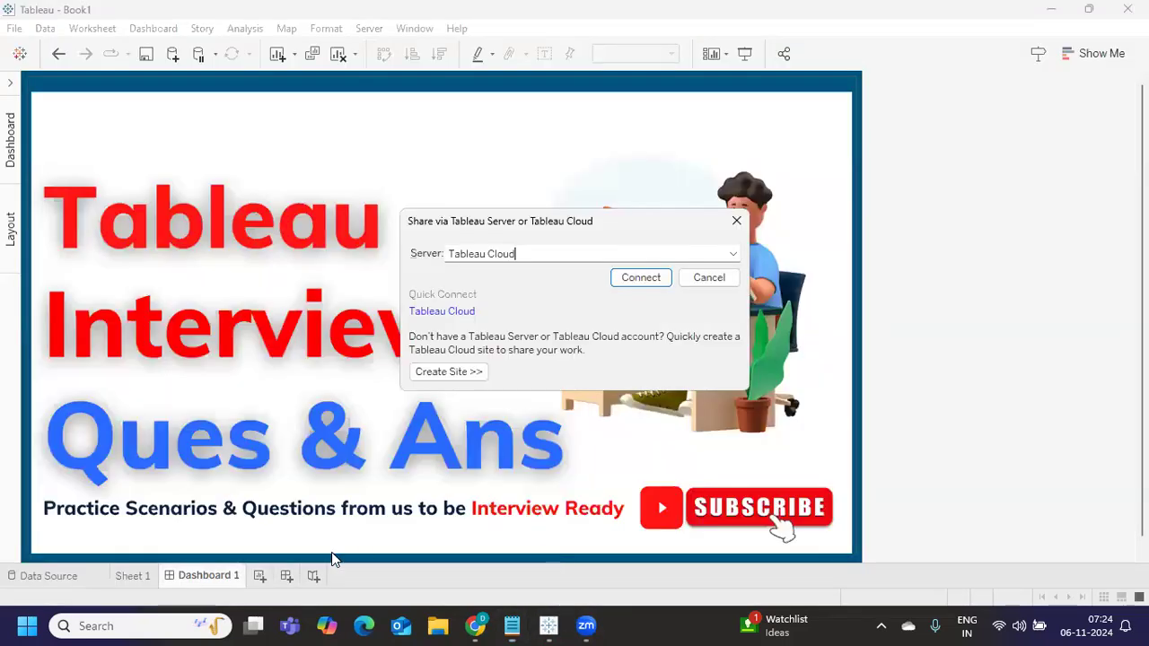
{"action": "left_click", "coordinate": [710, 279]}
{"action": "left_click", "coordinate": [131, 576]}
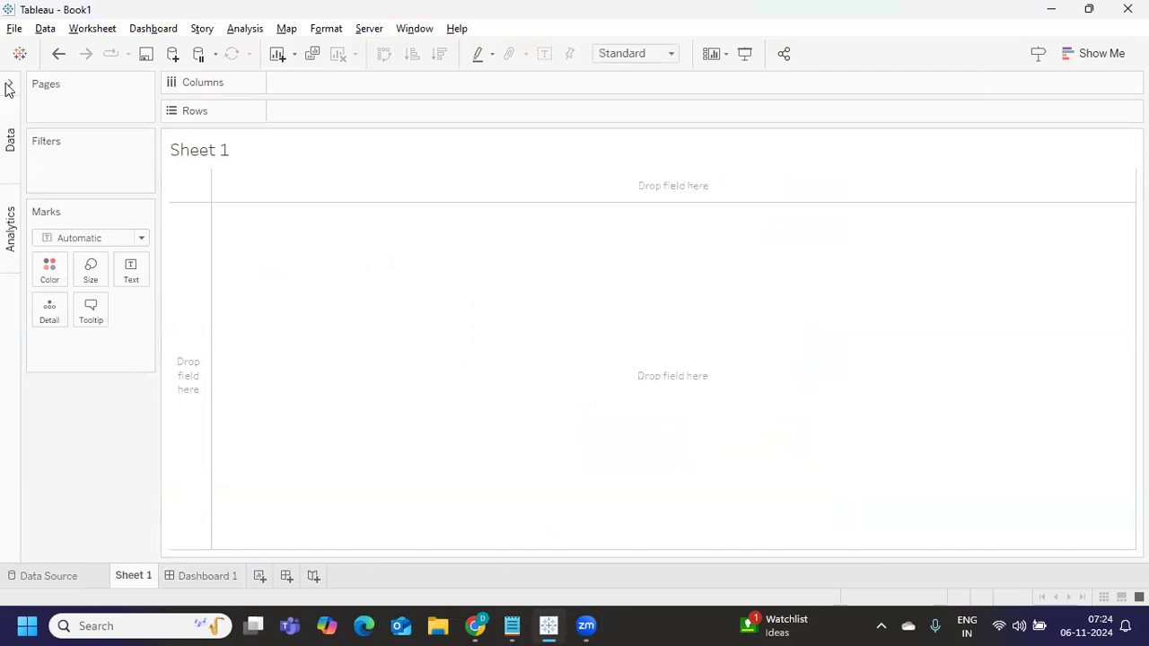
{"action": "left_click", "coordinate": [8, 87]}
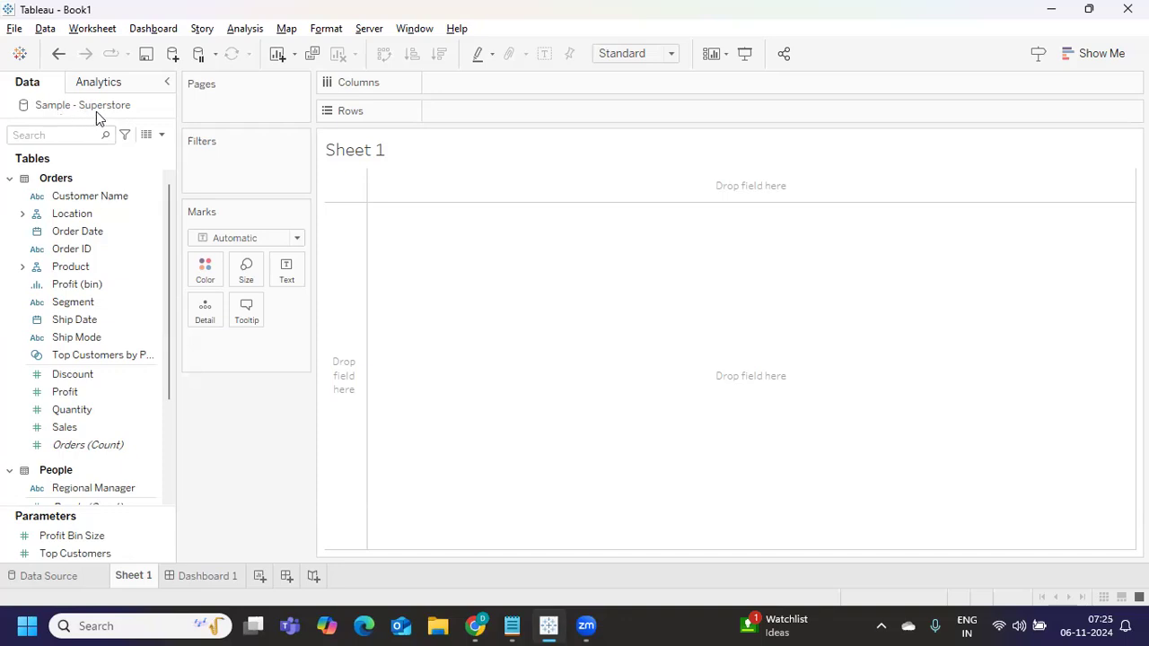
{"action": "left_click", "coordinate": [172, 55]}
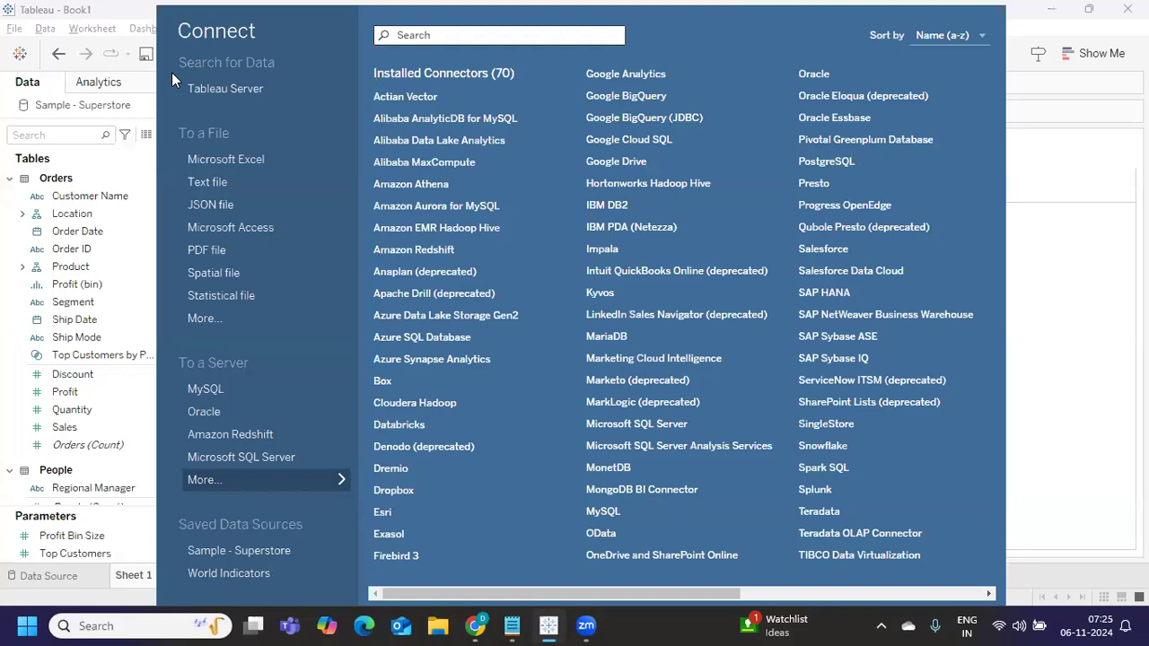
Abandon a Tableau Server sign-in, then connect File1.txt as a text-file data source.
{"action": "left_click", "coordinate": [245, 90]}
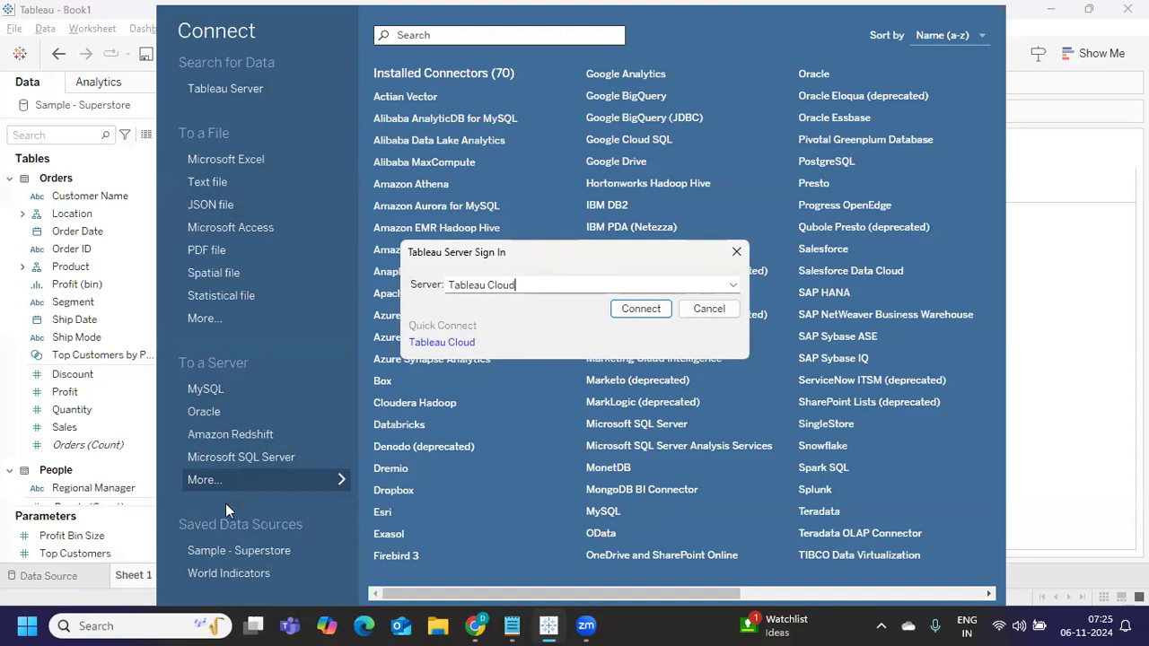
{"action": "left_click", "coordinate": [709, 307]}
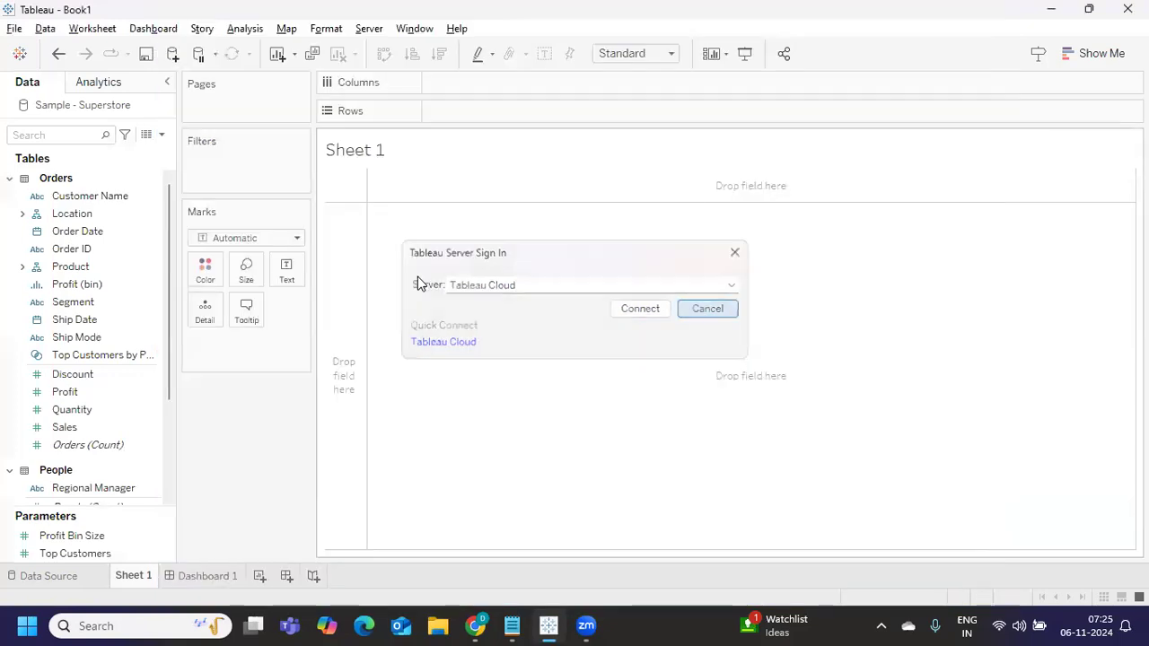
{"action": "left_click", "coordinate": [172, 55]}
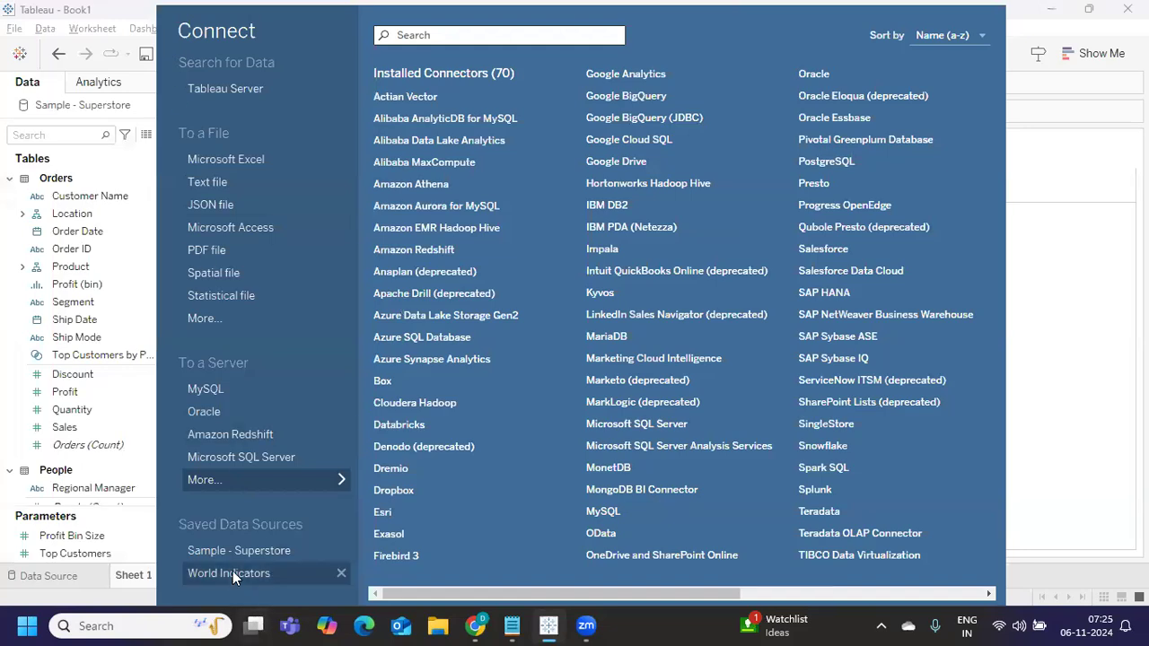
{"action": "left_click", "coordinate": [208, 181]}
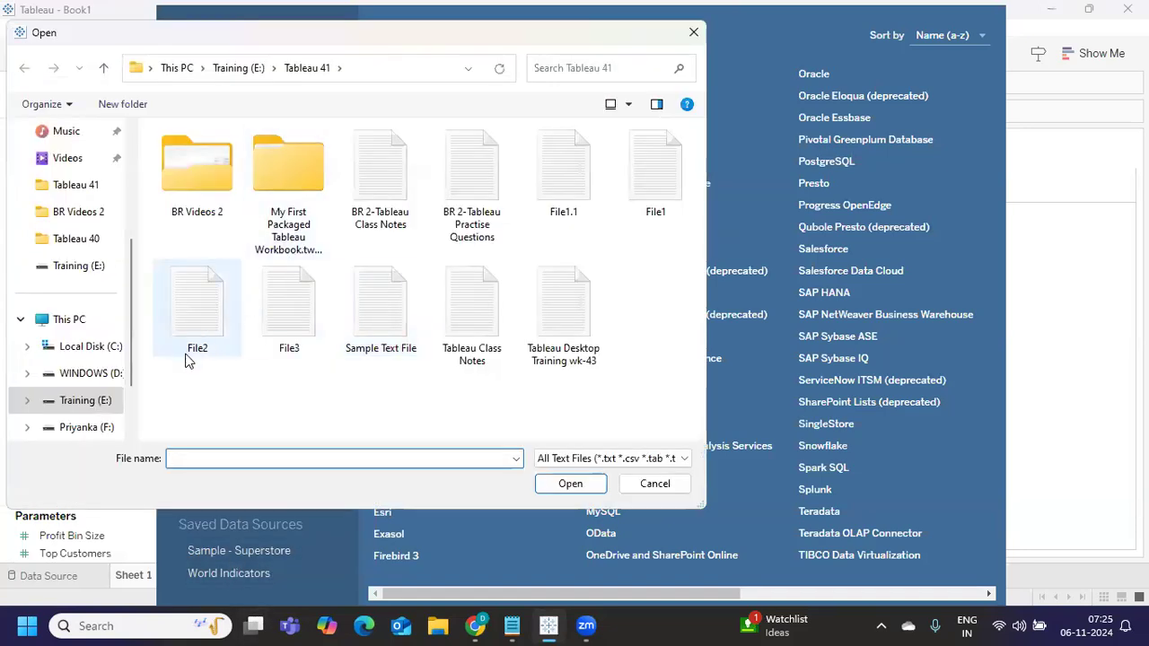
{"action": "left_click", "coordinate": [656, 172]}
{"action": "left_click", "coordinate": [575, 483]}
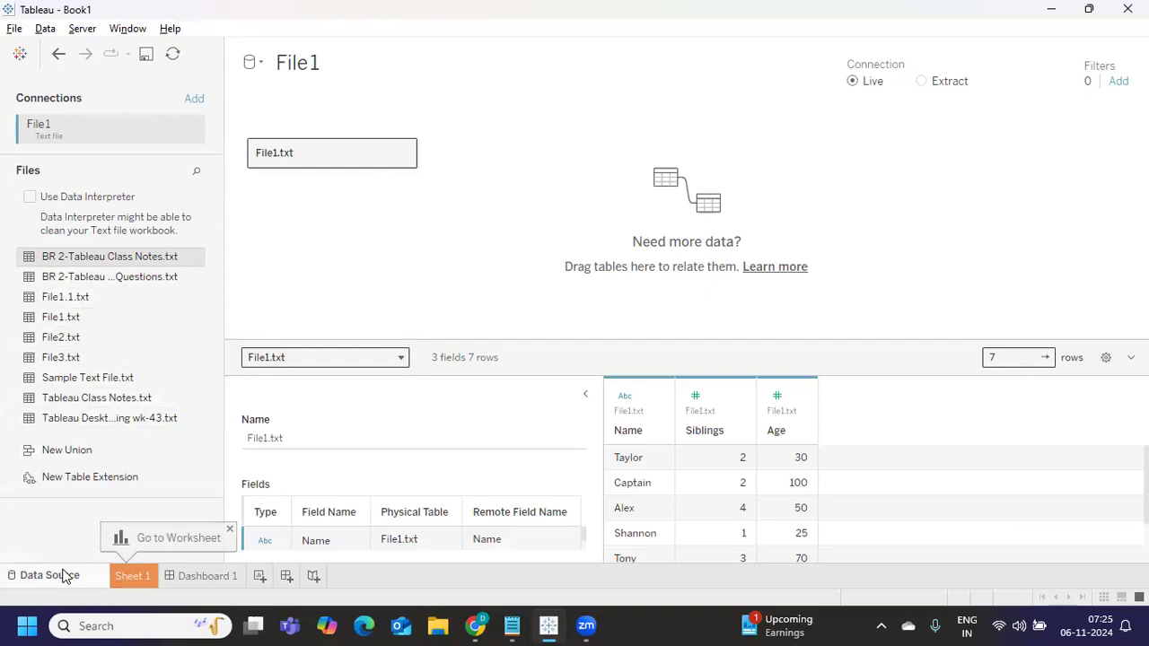
Re-add the Sample - Superstore source and put YEAR(Order Date) on Rows, showing 2021–2024.
{"action": "left_click", "coordinate": [119, 539]}
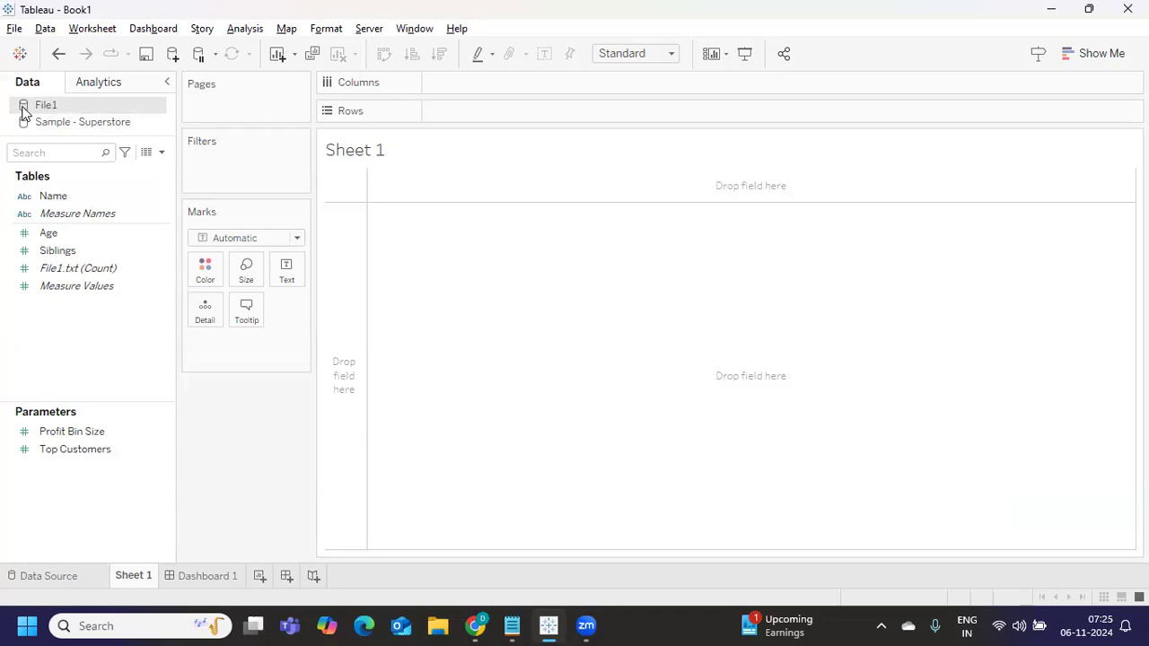
{"action": "right_click", "coordinate": [79, 122]}
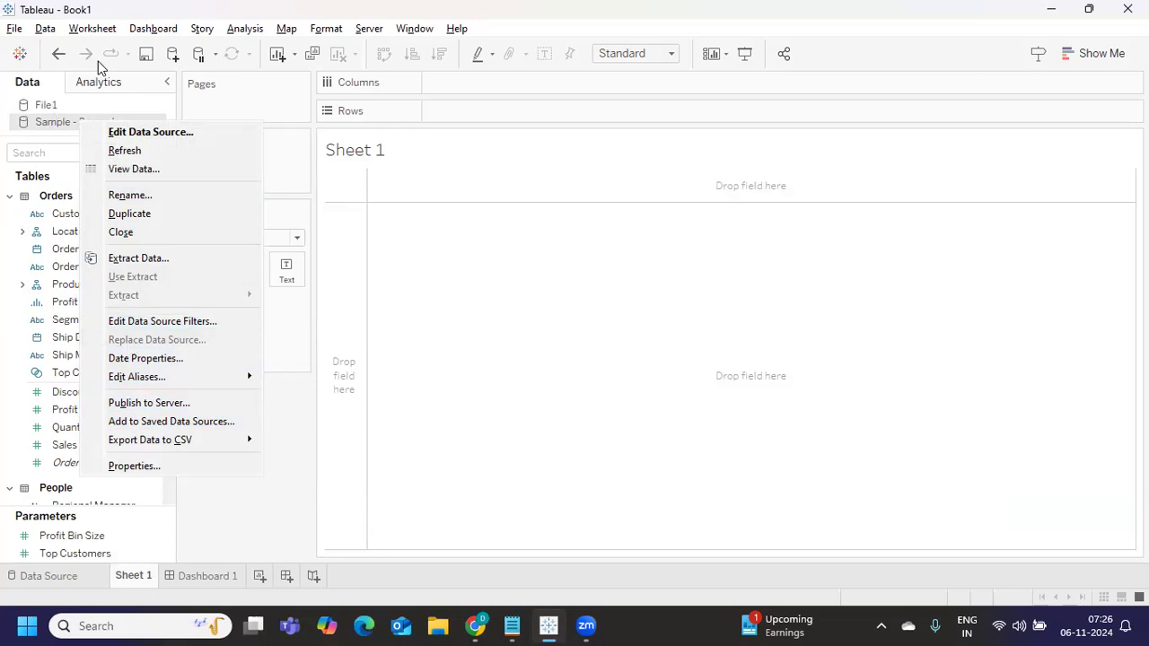
{"action": "left_click", "coordinate": [175, 55]}
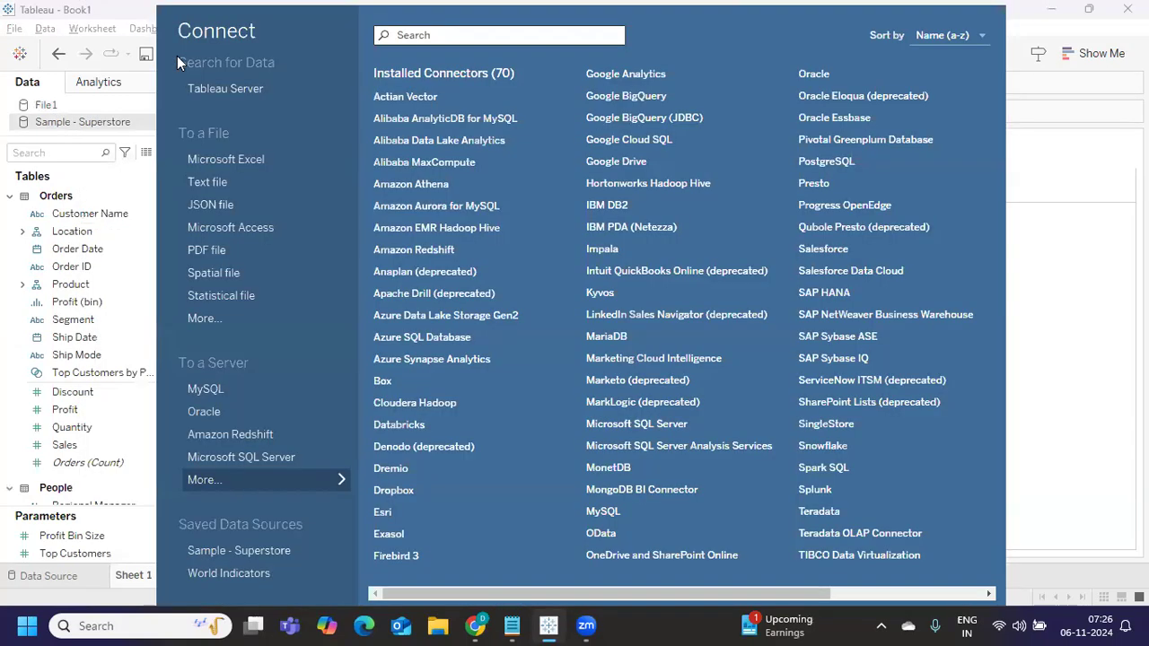
{"action": "left_click", "coordinate": [260, 552]}
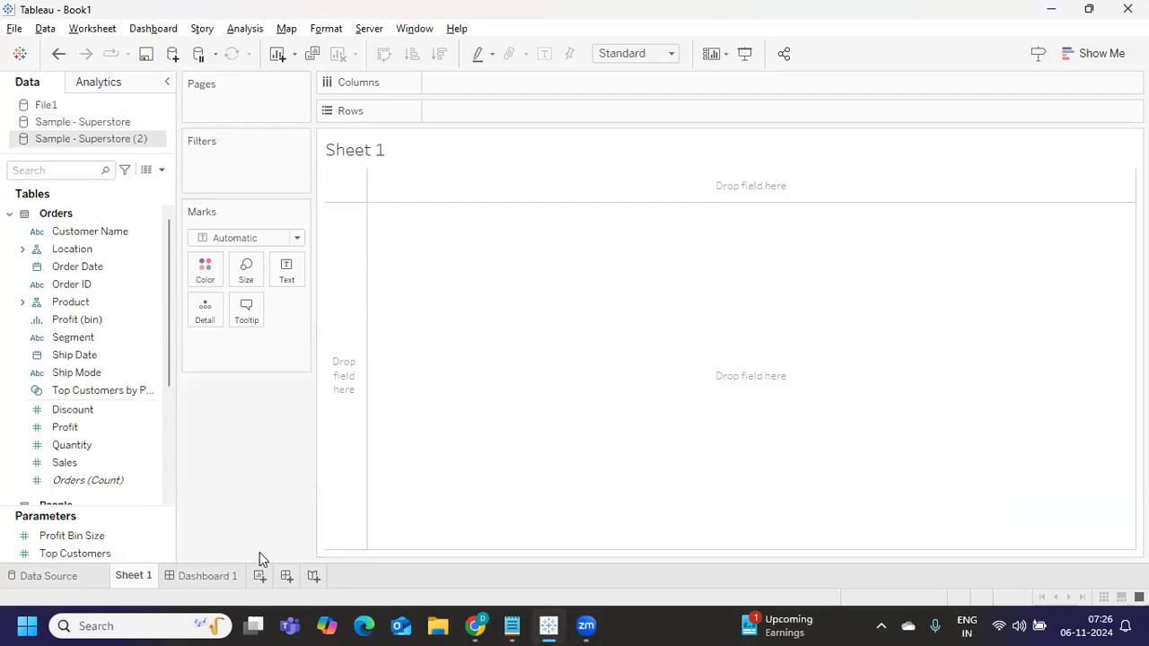
{"action": "left_click", "coordinate": [103, 122]}
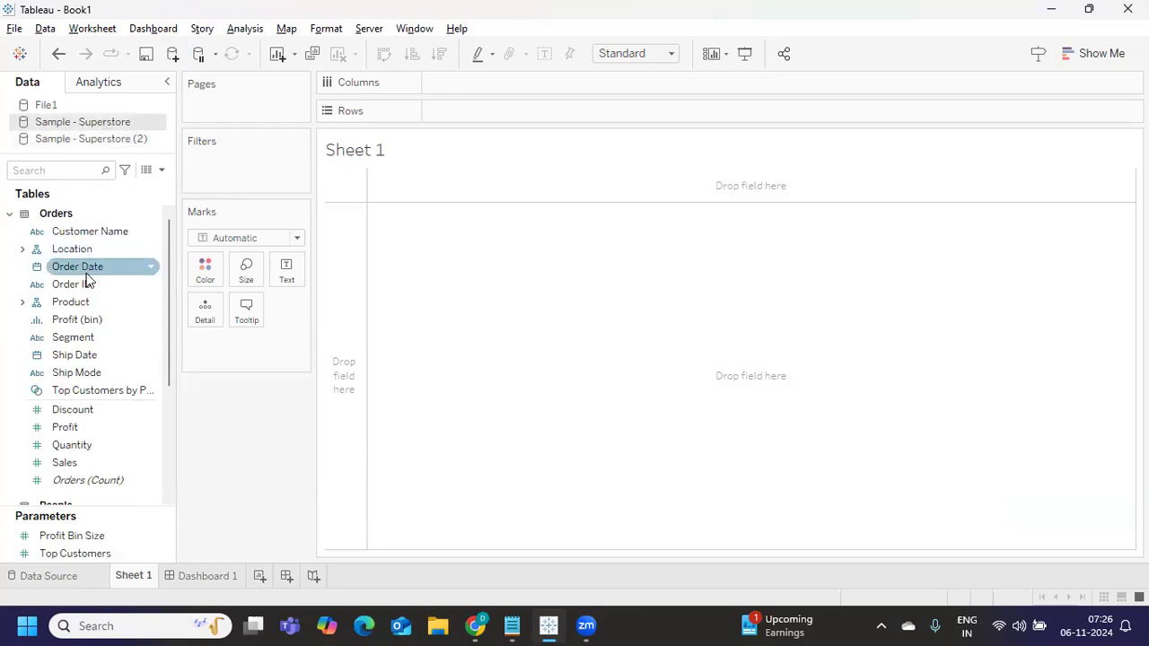
{"action": "left_click_drag", "start_coordinate": [84, 269], "coordinate": [50, 197]}
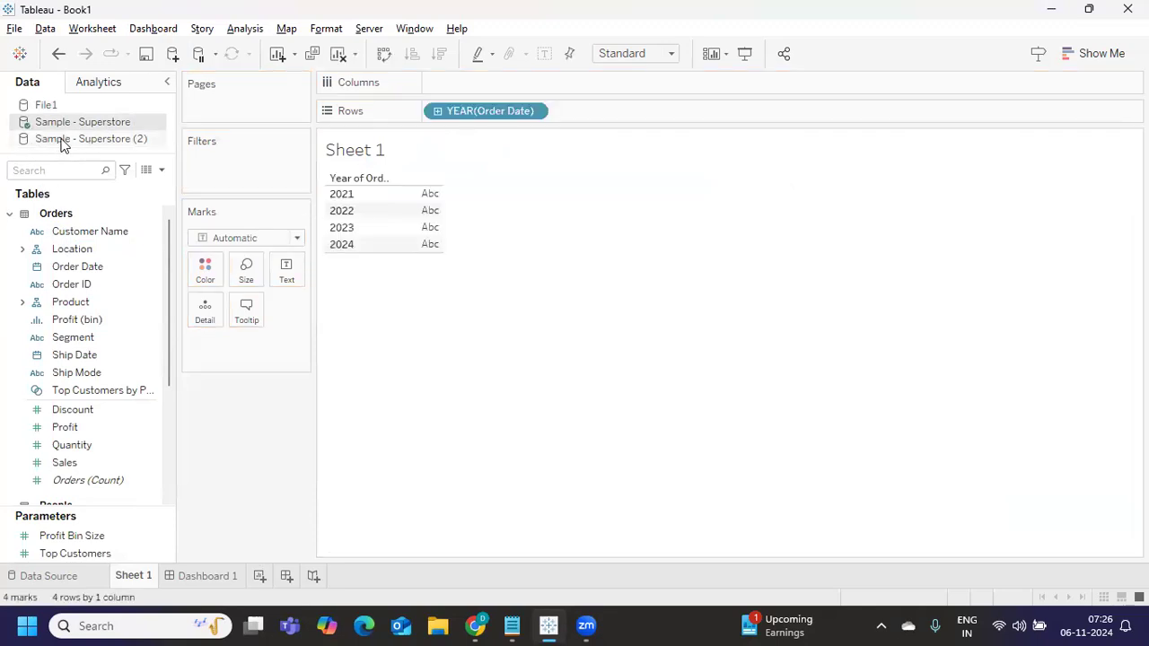
{"action": "right_click", "coordinate": [107, 128]}
{"action": "left_click", "coordinate": [161, 342]}
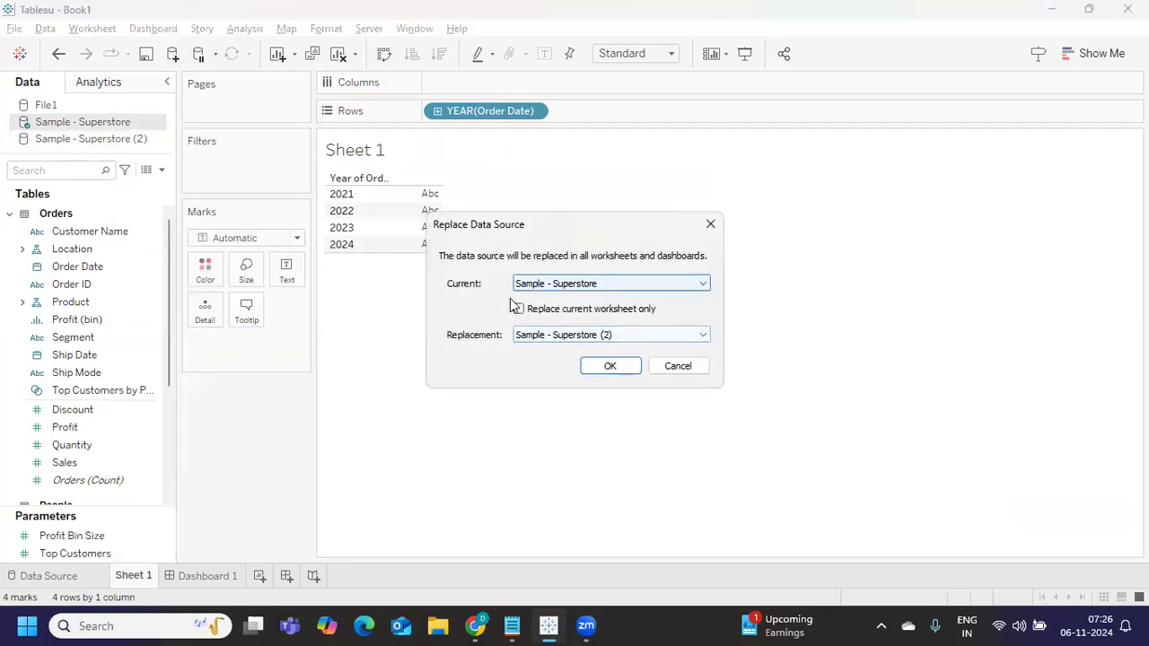
{"action": "left_click", "coordinate": [564, 286]}
{"action": "left_click", "coordinate": [565, 291]}
{"action": "left_click", "coordinate": [556, 337]}
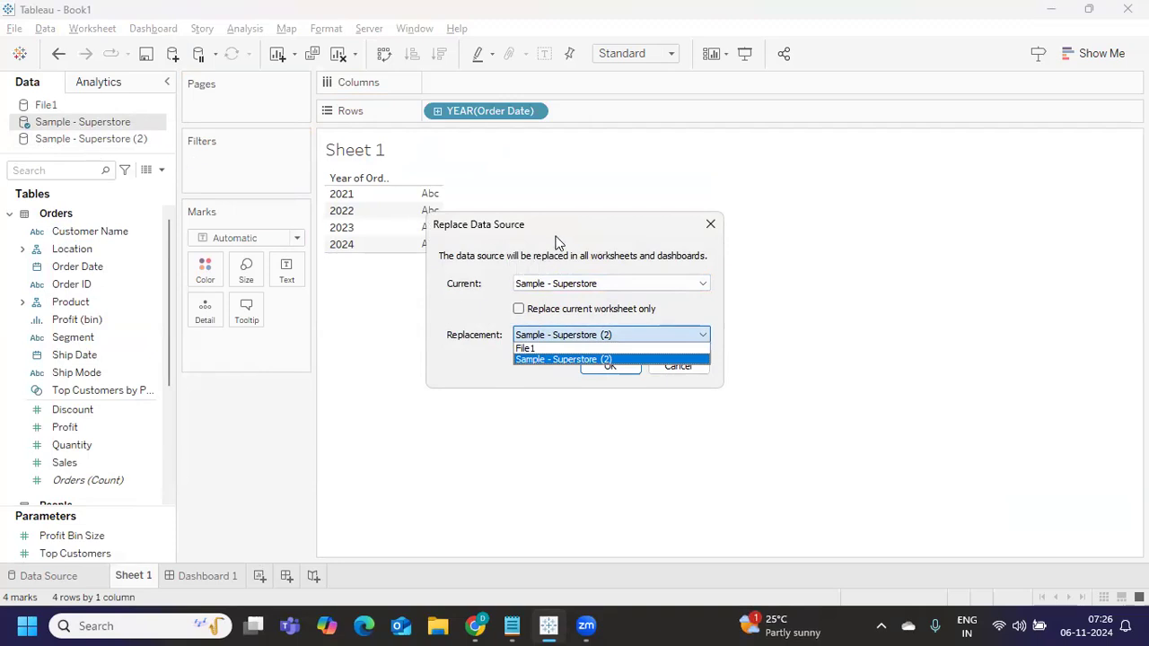
{"action": "left_click", "coordinate": [573, 280]}
{"action": "left_click", "coordinate": [666, 368]}
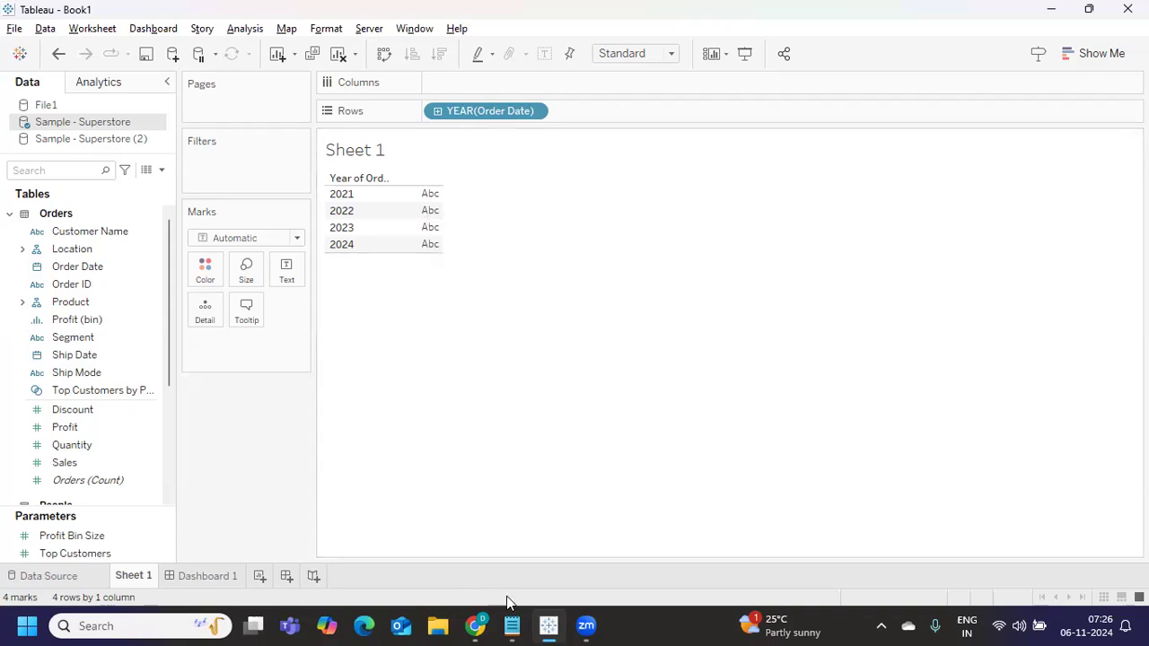
In Notepad, undo the accidental move in question 4 and select FIXED syntax options a–c.
{"action": "mouse_move", "coordinate": [511, 624]}
{"action": "left_click", "coordinate": [517, 563]}
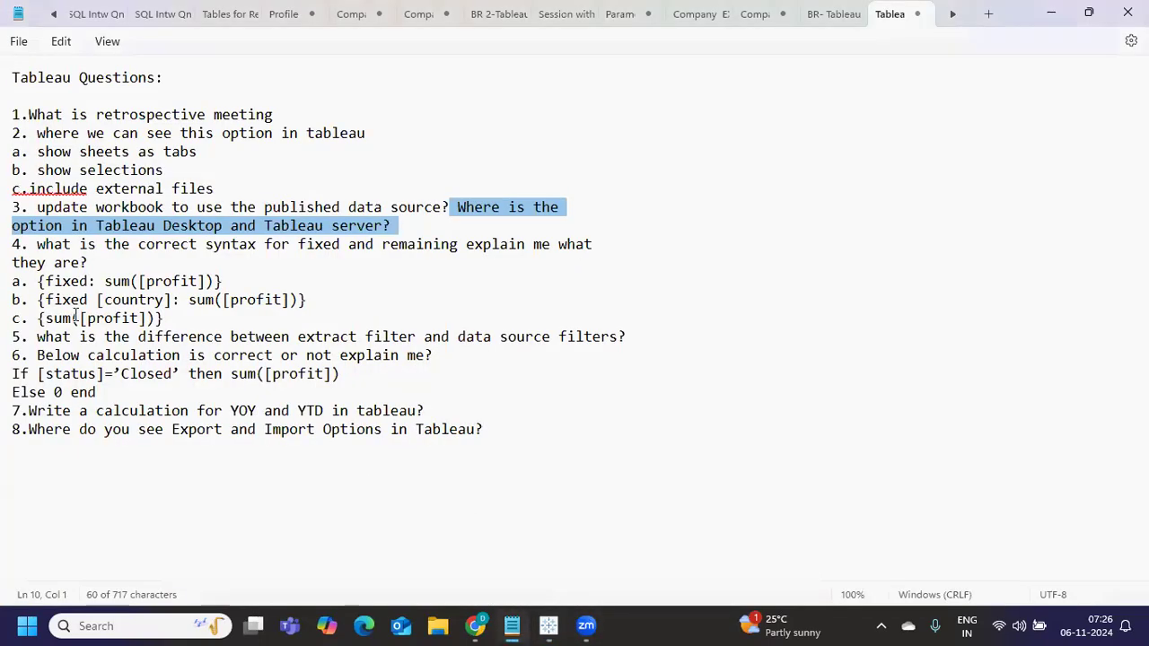
{"action": "left_click", "coordinate": [357, 256]}
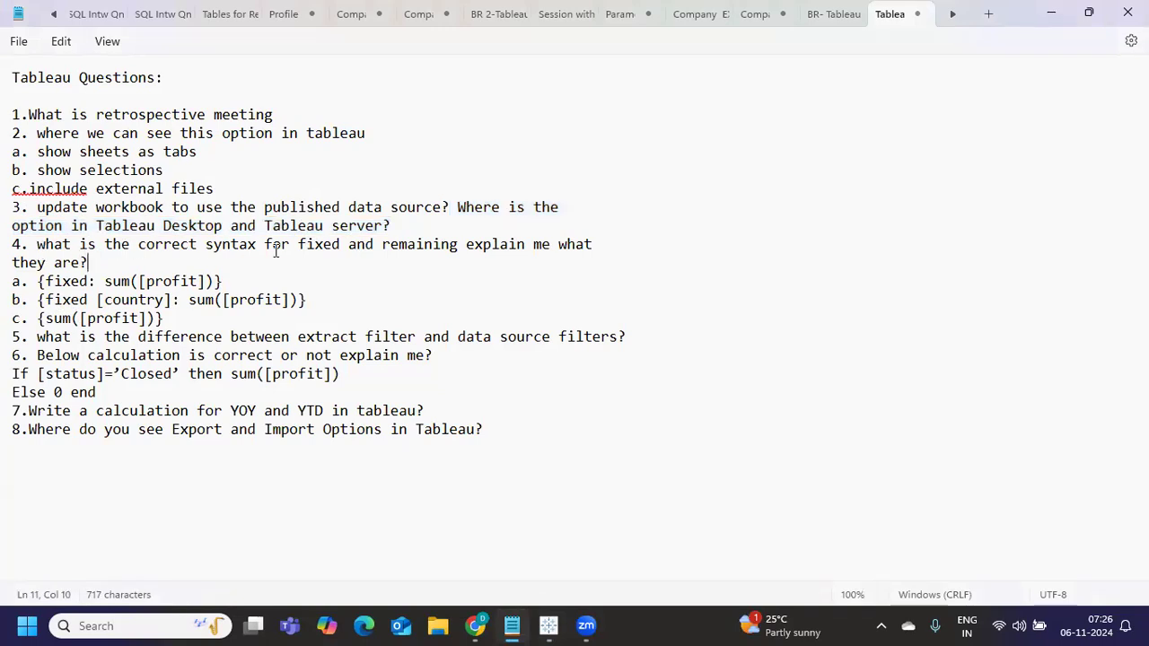
{"action": "left_click_drag", "start_coordinate": [298, 244], "coordinate": [517, 247]}
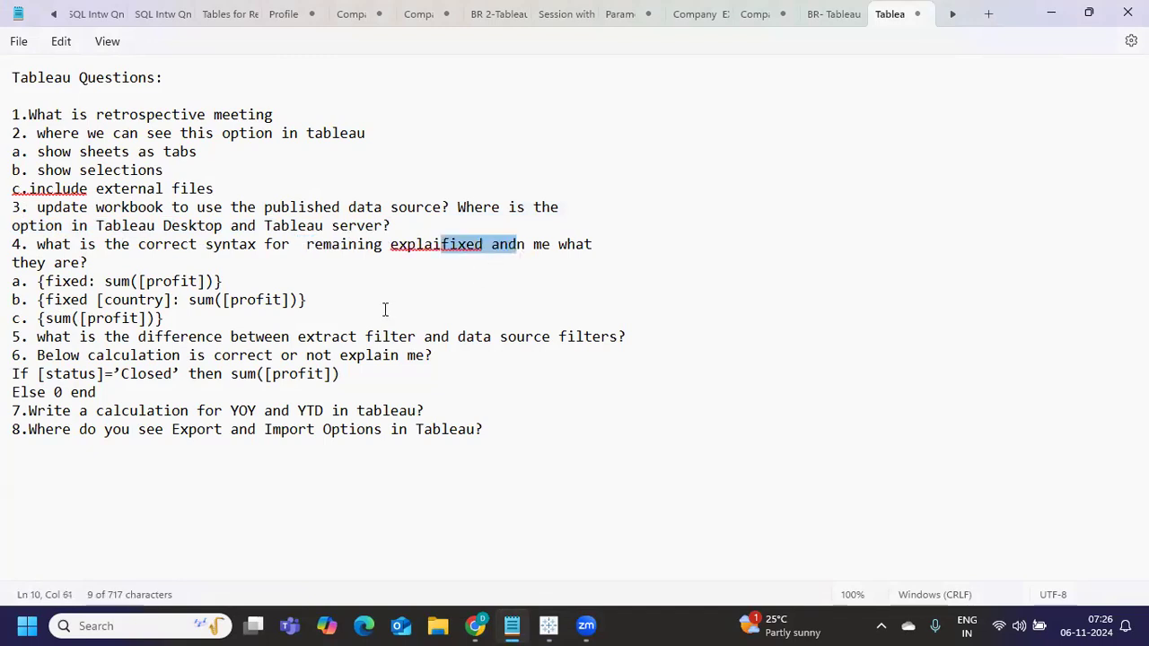
{"action": "key", "text": "ctrl+z"}
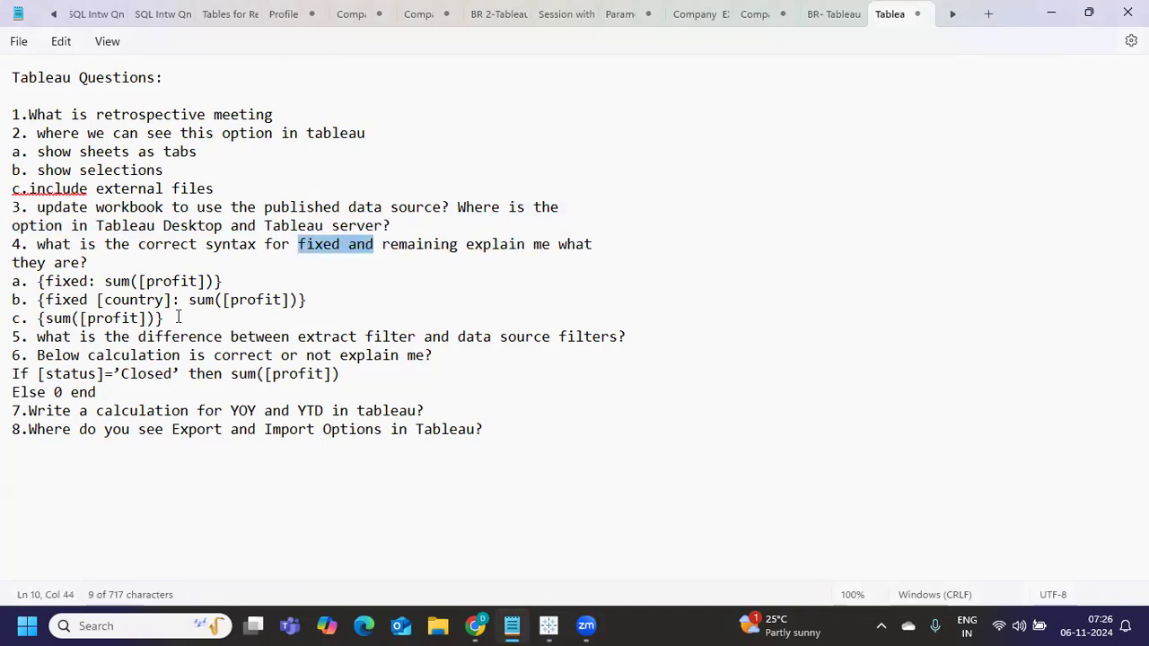
{"action": "left_click_drag", "start_coordinate": [178, 317], "coordinate": [11, 285]}
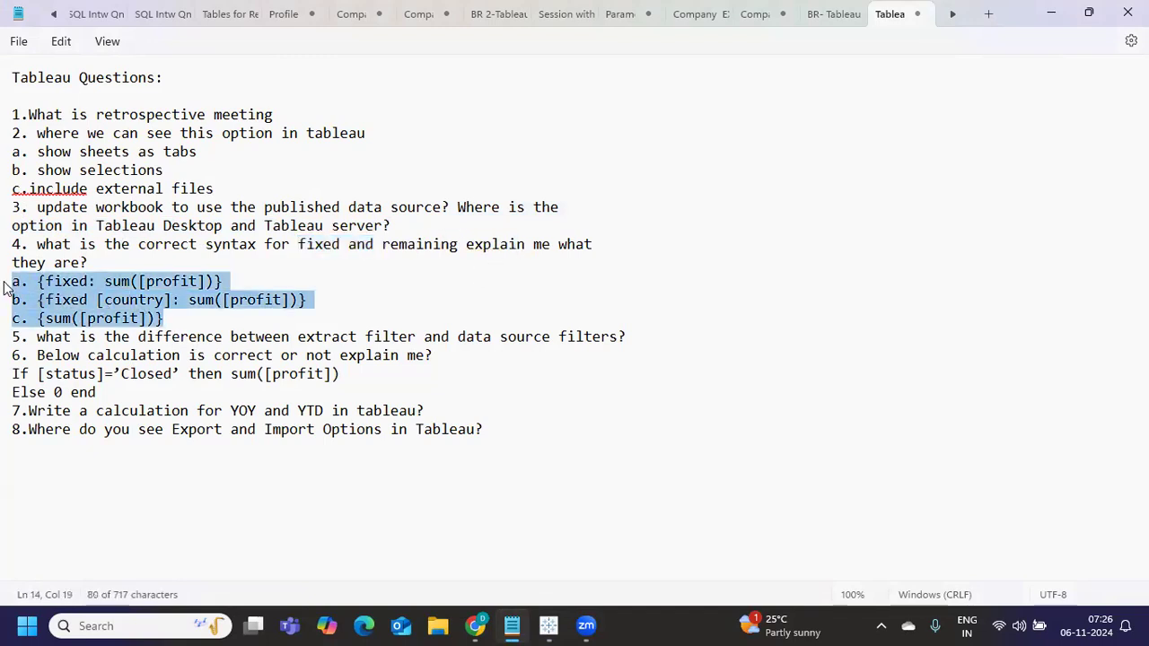
{"action": "left_click", "coordinate": [50, 283]}
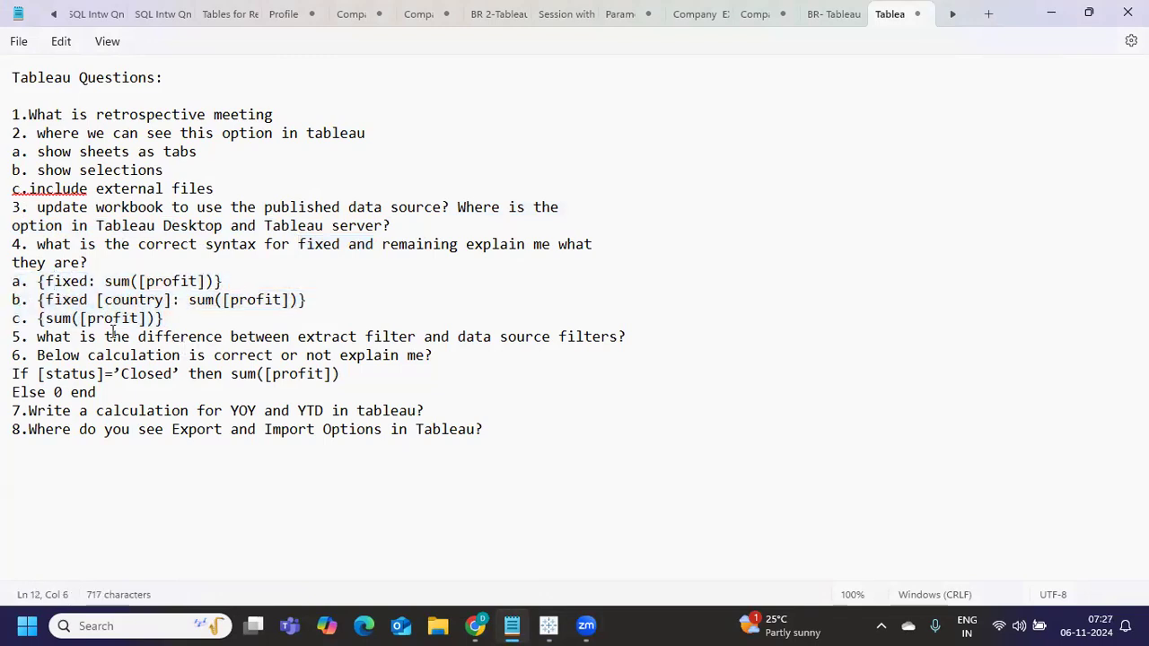
{"action": "left_click_drag", "start_coordinate": [248, 244], "coordinate": [342, 245]}
{"action": "left_click_drag", "start_coordinate": [175, 320], "coordinate": [19, 286]}
{"action": "key", "text": "ctrl+c"}
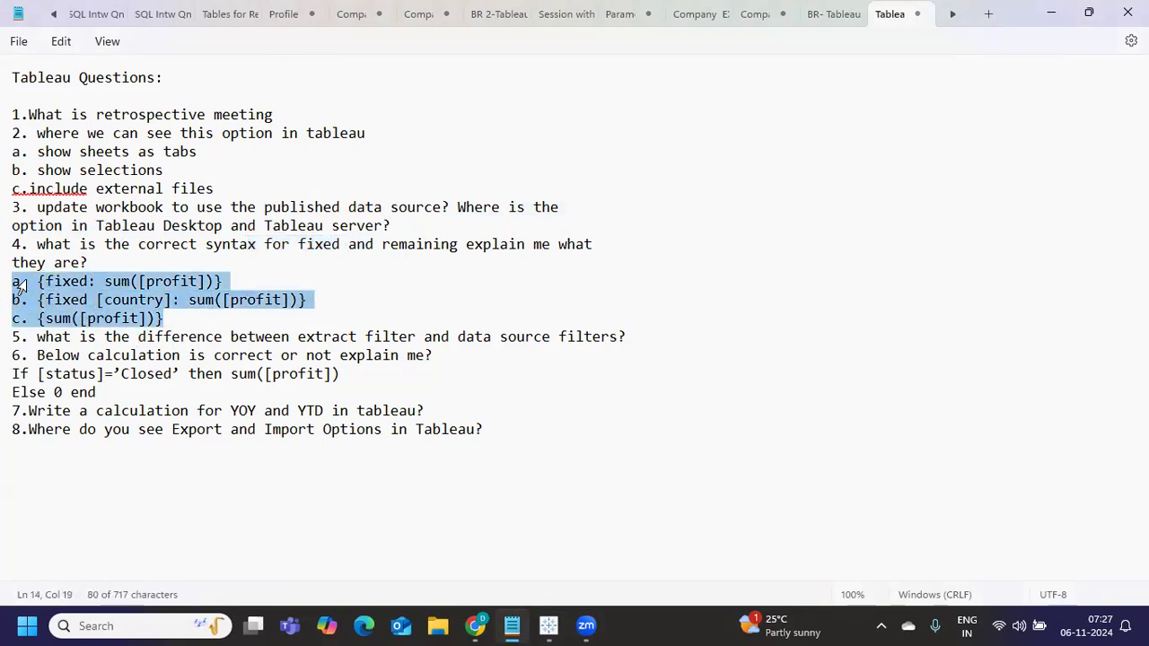
Remove YEAR(Order Date) from Rows and paste the three FIXED options into a new calculated field.
{"action": "mouse_move", "coordinate": [549, 626]}
{"action": "left_click", "coordinate": [544, 553]}
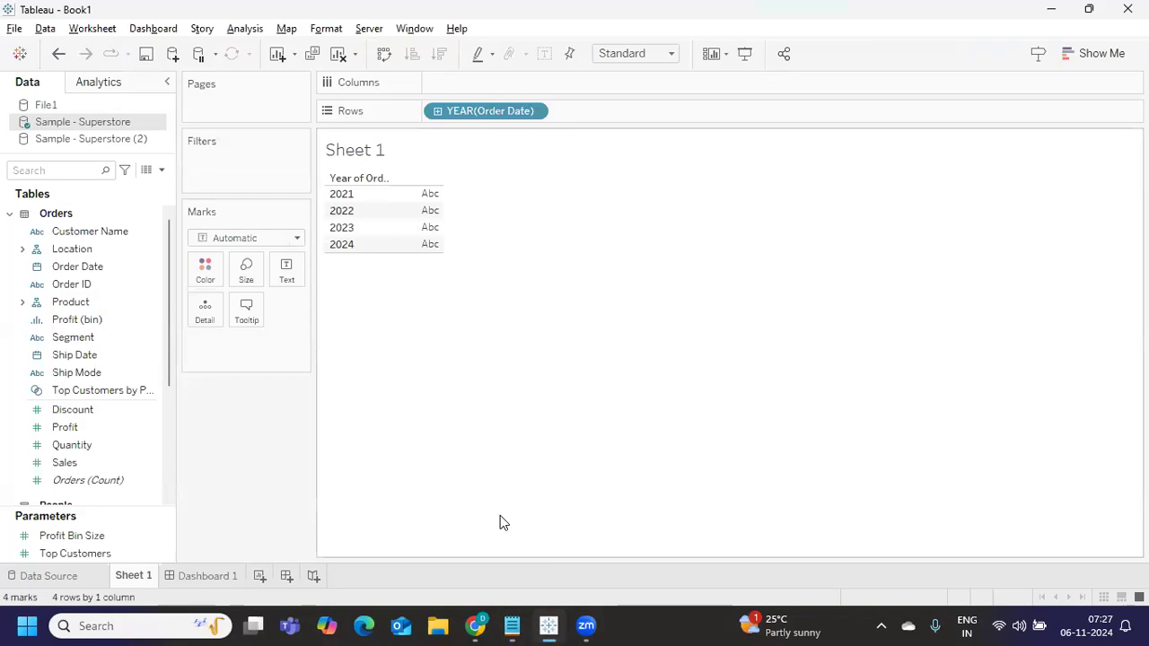
{"action": "left_click_drag", "start_coordinate": [476, 112], "coordinate": [149, 232]}
{"action": "left_click", "coordinate": [161, 169]}
{"action": "left_click", "coordinate": [113, 188]}
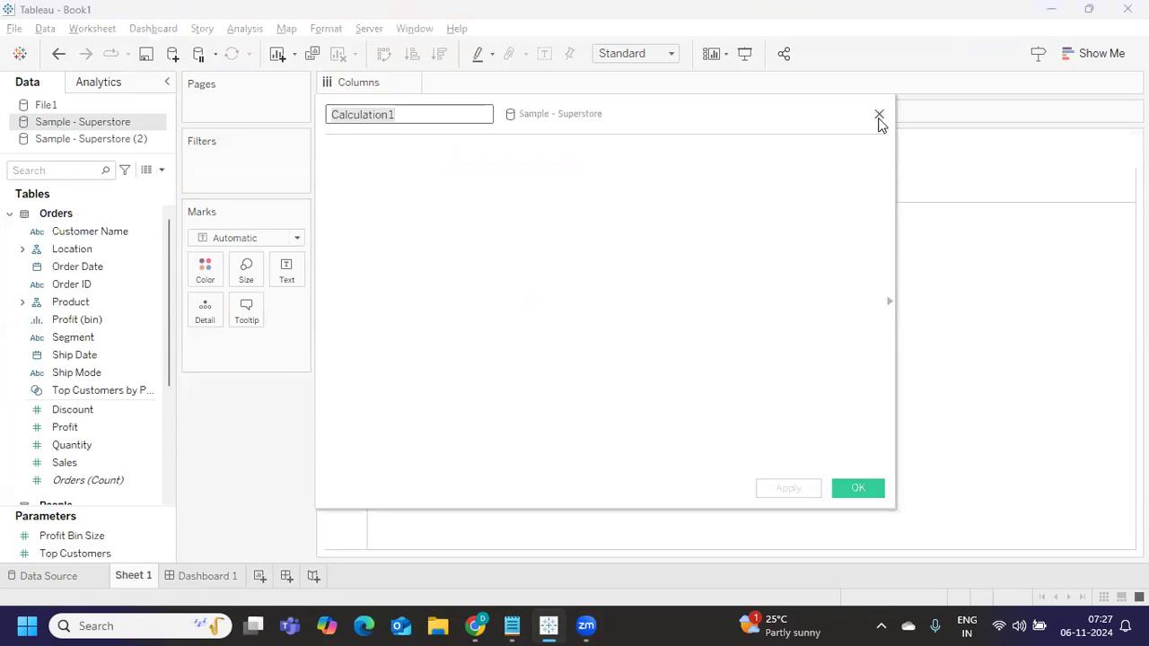
{"action": "left_click", "coordinate": [685, 207]}
{"action": "key", "text": "ctrl+v"}
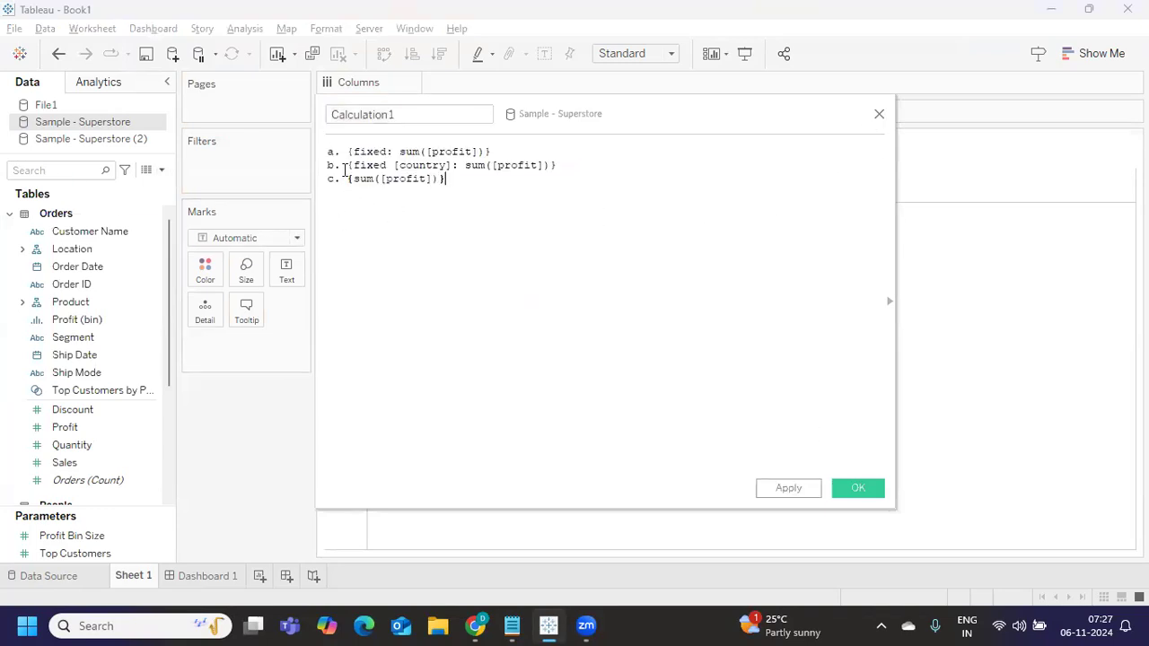
Delete the a./b. labels, add // comments, and replace [profit] with [Sales] in line one.
{"action": "left_click_drag", "start_coordinate": [344, 152], "coordinate": [313, 153]}
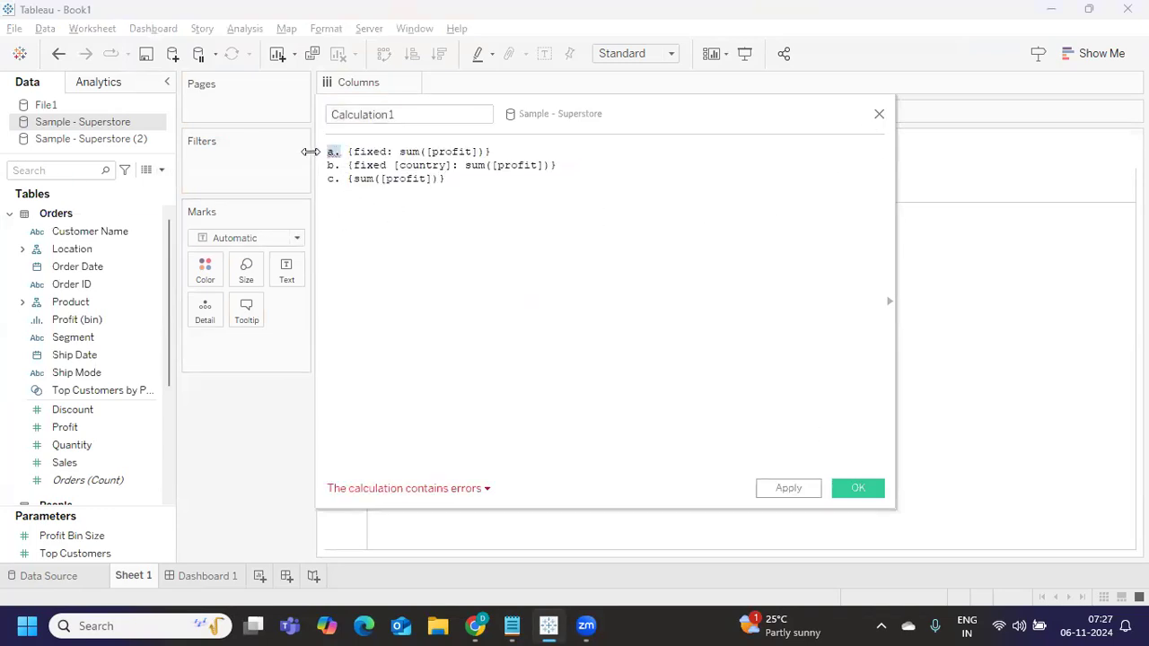
{"action": "key", "text": "BackSpace"}
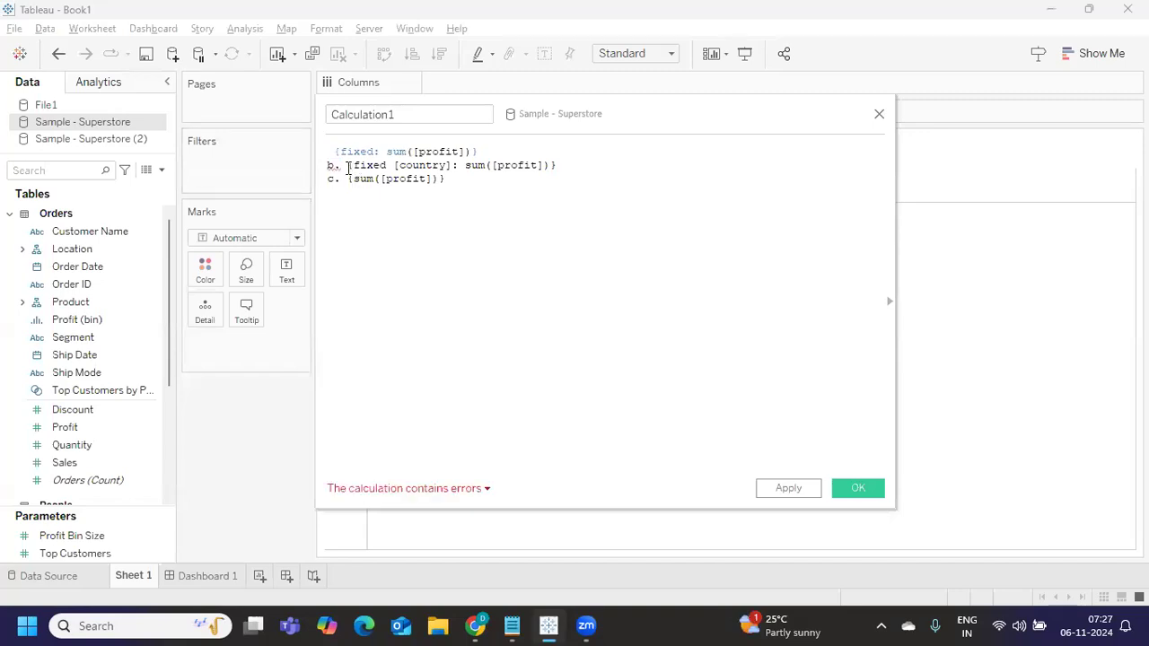
{"action": "left_click_drag", "start_coordinate": [350, 167], "coordinate": [311, 177]}
{"action": "key", "text": "BackSpace"}
{"action": "key", "text": "BackSpace"}
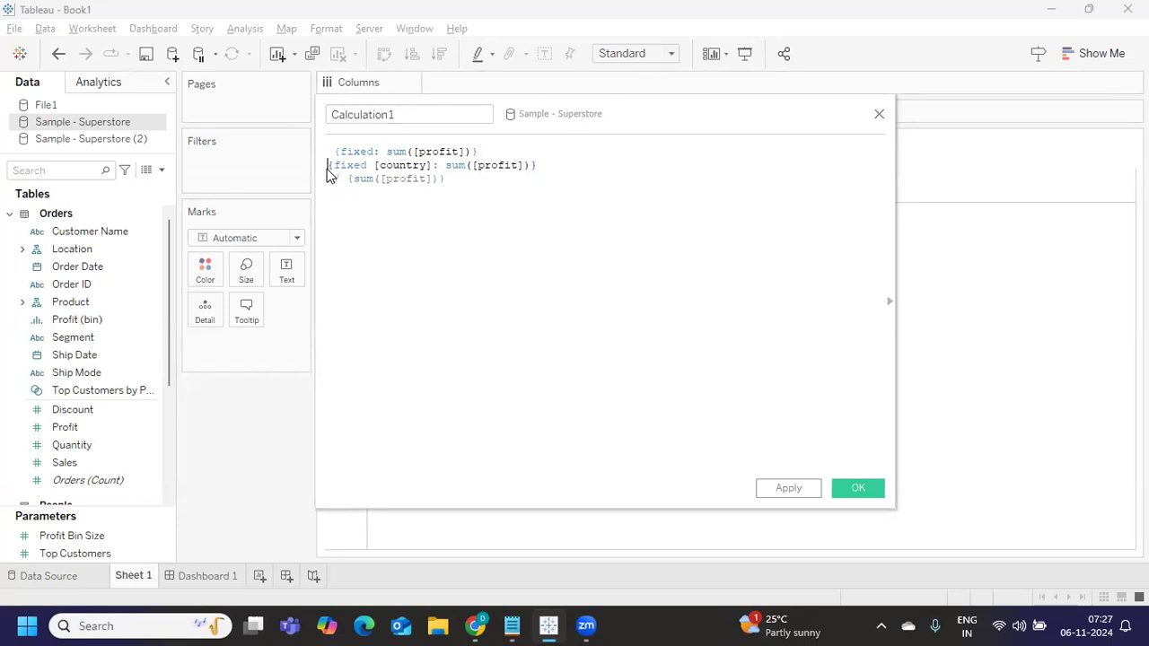
{"action": "type", "text": "//"}
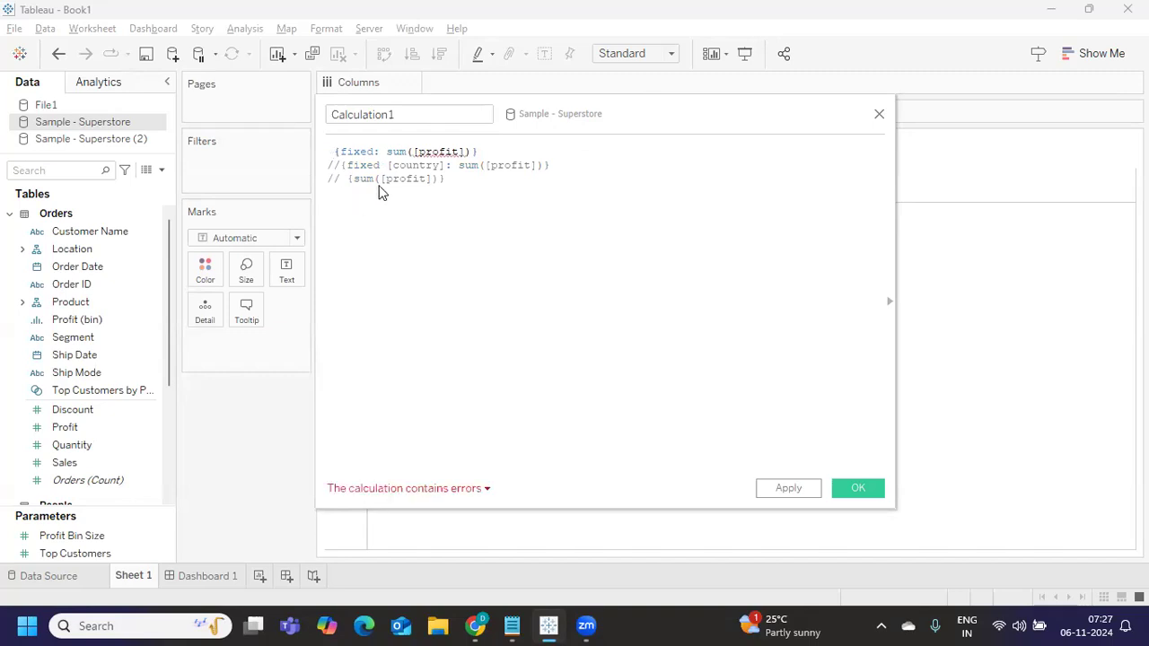
{"action": "double_click", "coordinate": [432, 153]}
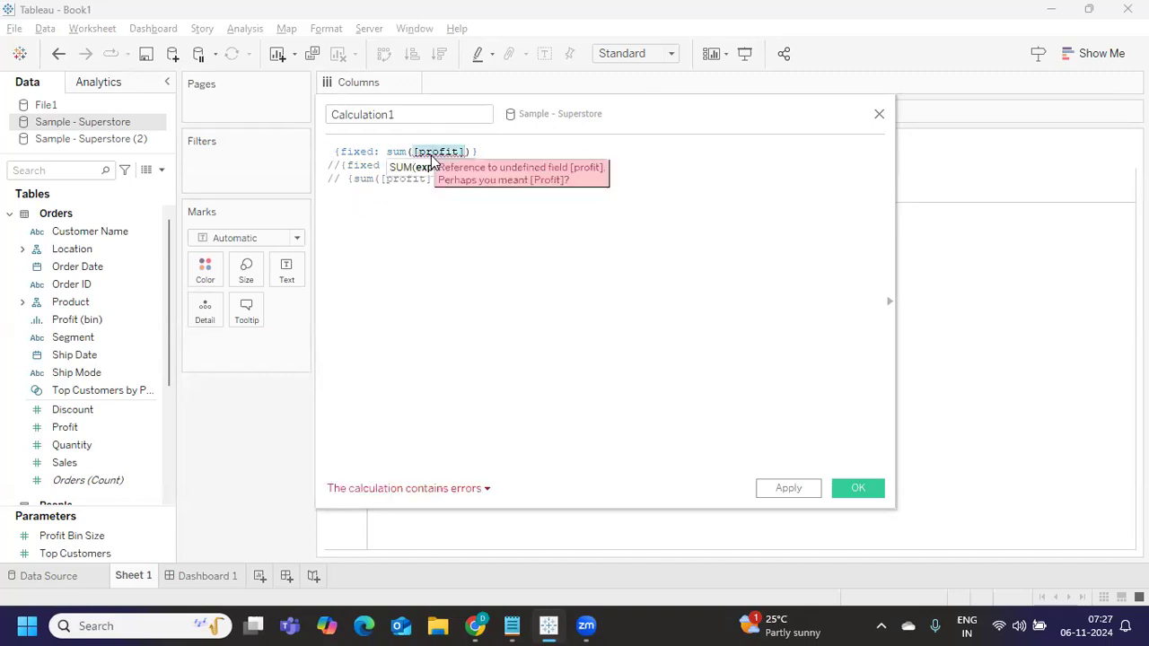
{"action": "type", "text": "sa"}
{"action": "left_click", "coordinate": [460, 170]}
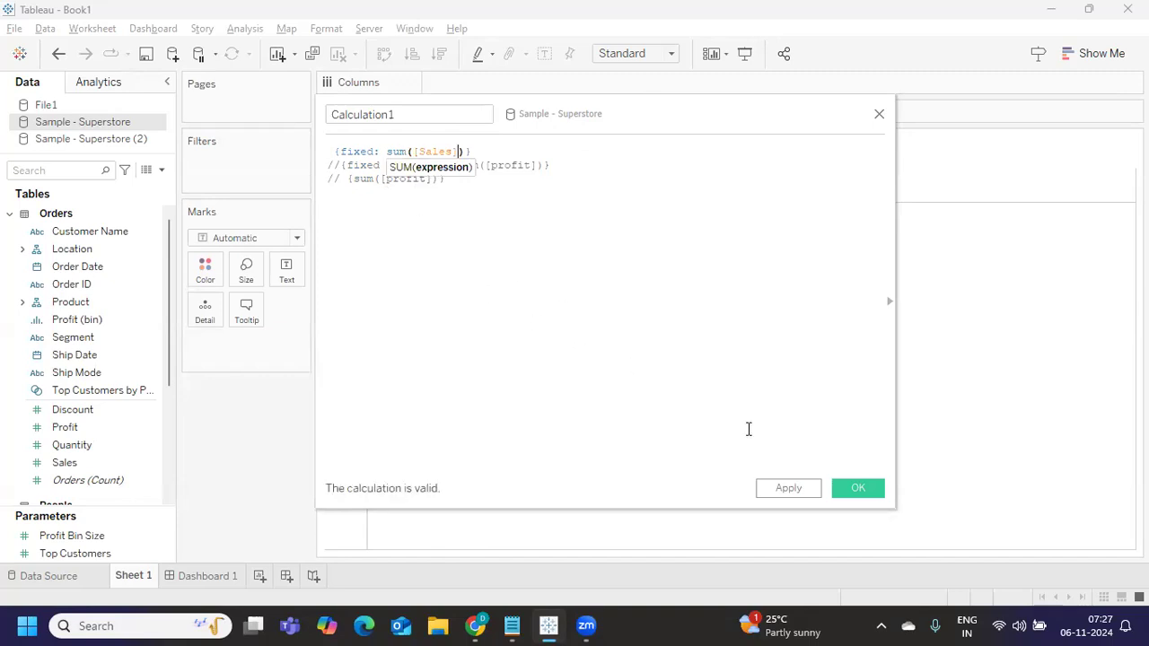
Rename the calculation from Calculation1 to LOD.
{"action": "left_click", "coordinate": [400, 116]}
{"action": "double_click", "coordinate": [409, 115]}
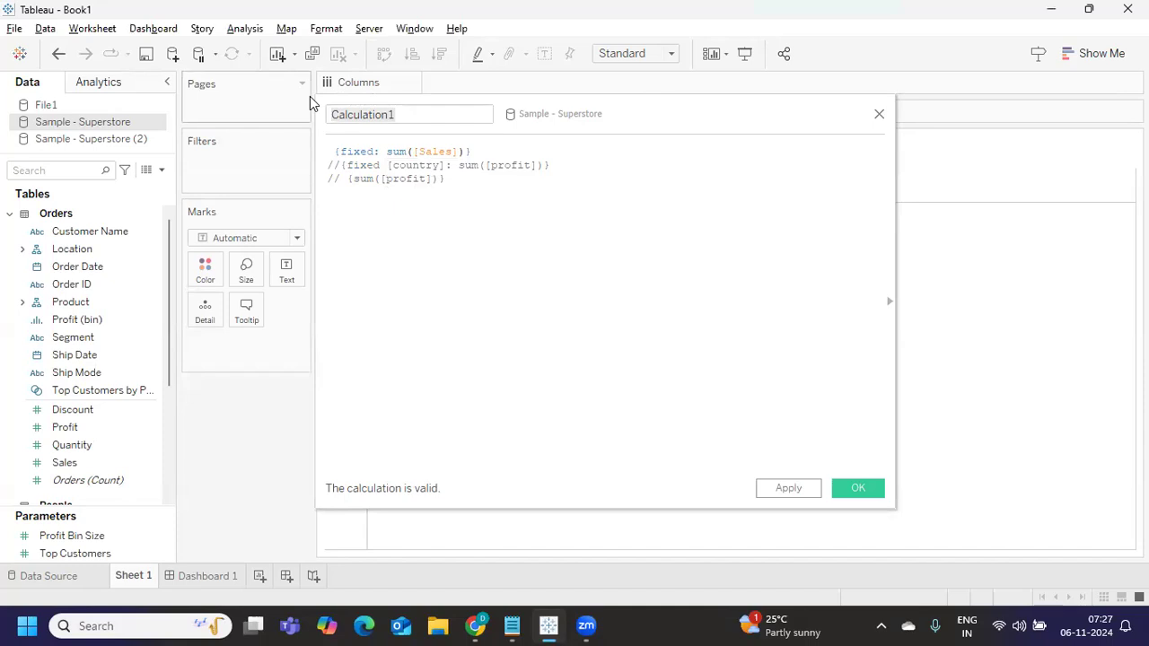
{"action": "left_click_drag", "start_coordinate": [437, 110], "coordinate": [294, 106]}
{"action": "type", "text": "LO"}
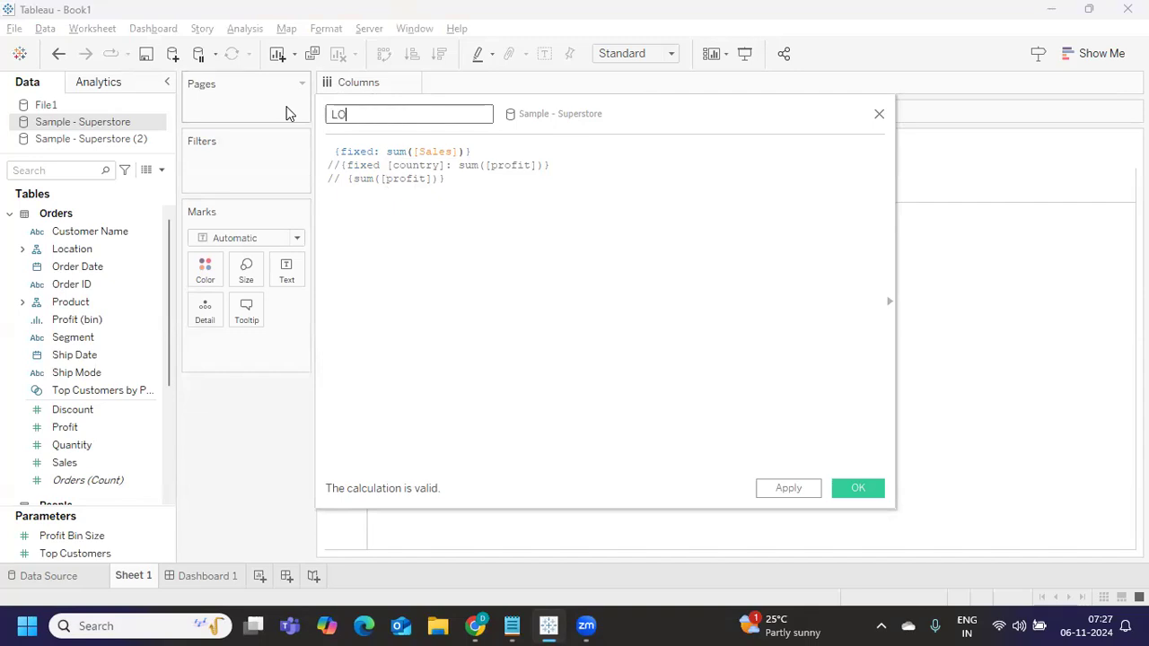
{"action": "type", "text": "D"}
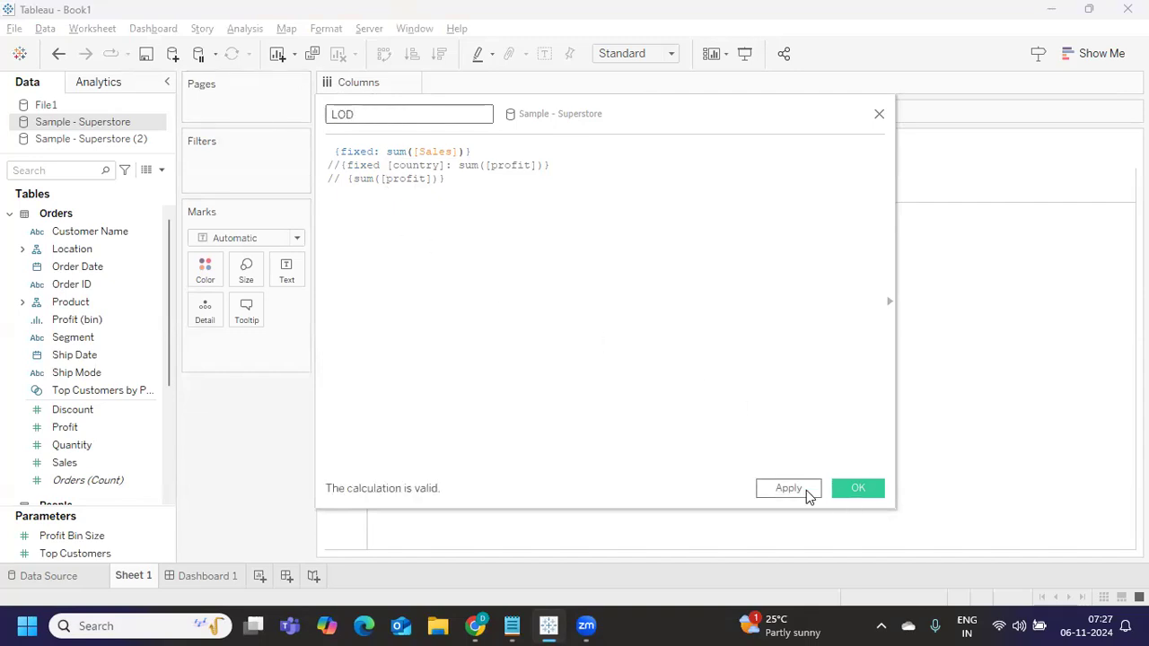
Save the LOD field and show its total as text on Sheet 1.
{"action": "left_click", "coordinate": [808, 490]}
{"action": "left_click_drag", "start_coordinate": [550, 121], "coordinate": [738, 139]}
{"action": "left_click_drag", "start_coordinate": [60, 491], "coordinate": [287, 269]}
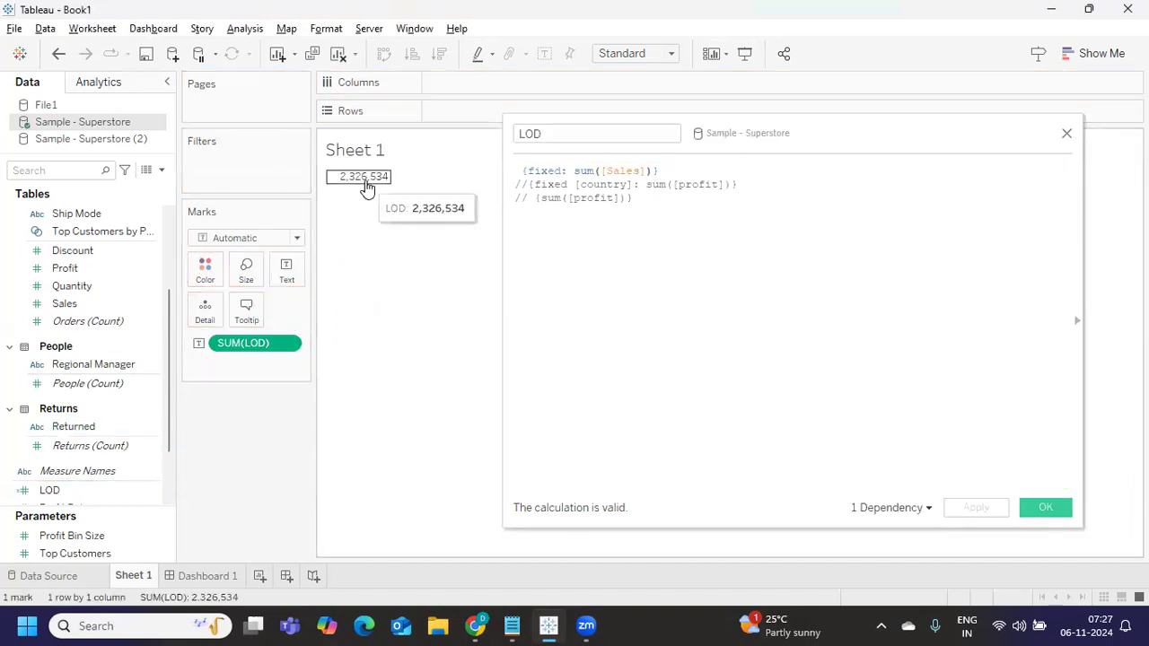
Add Category to Rows and highlight the {fixed: sum([Sales])} formula line.
{"action": "mouse_move", "coordinate": [384, 187]}
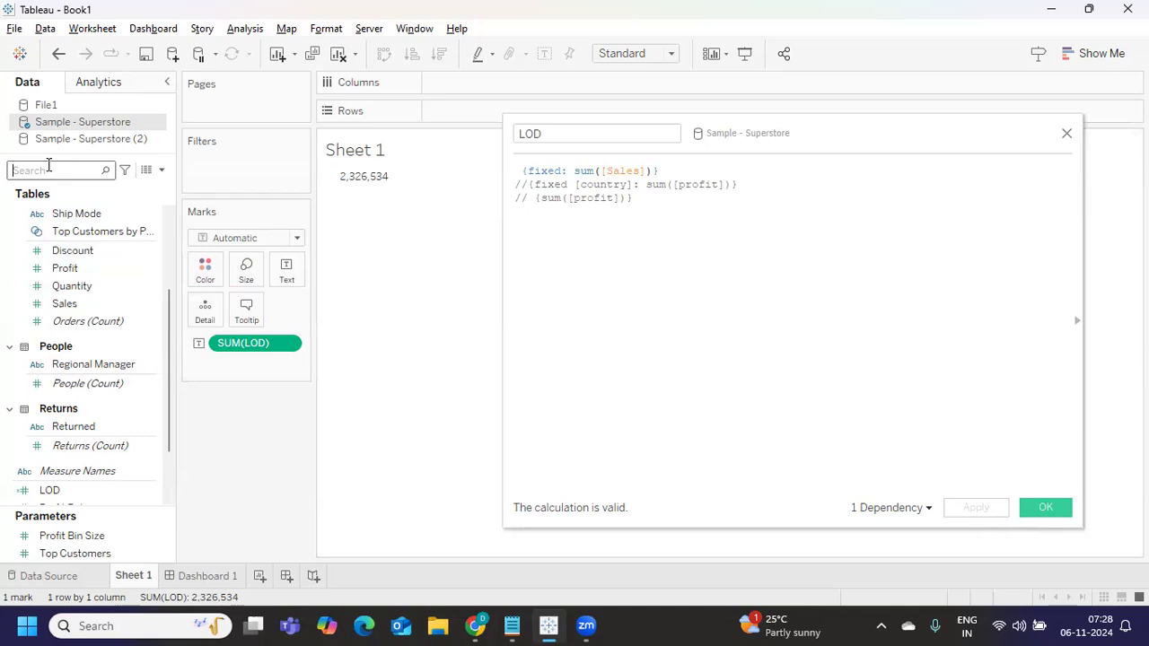
{"action": "type", "text": "ca"}
{"action": "left_click_drag", "start_coordinate": [74, 265], "coordinate": [459, 114]}
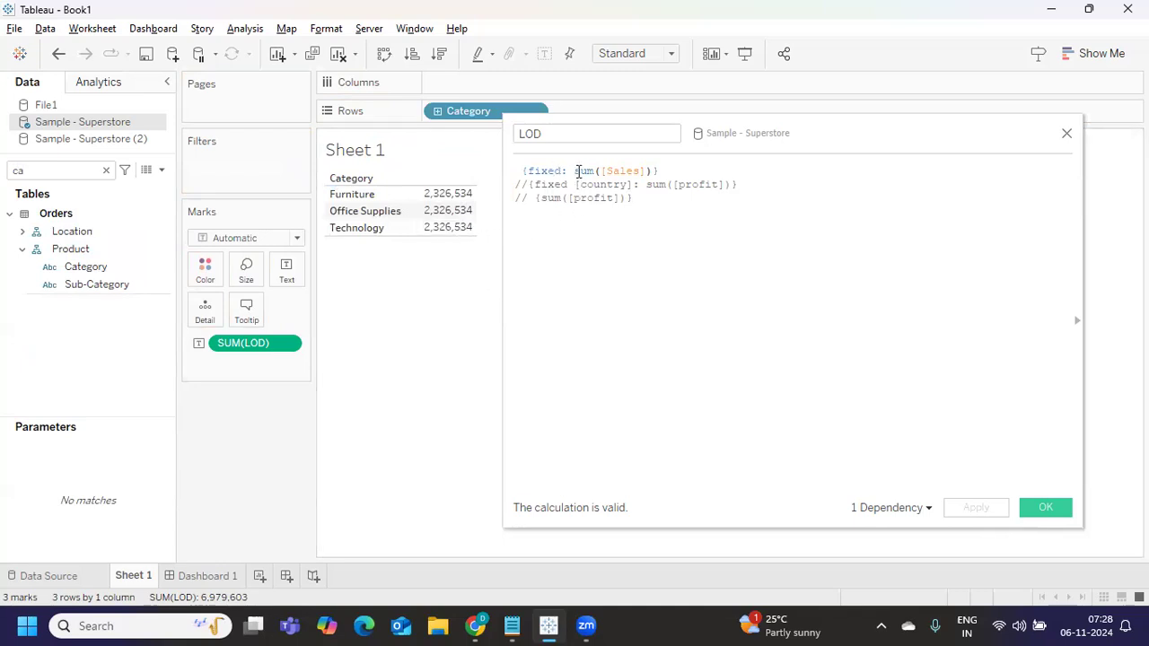
{"action": "double_click", "coordinate": [543, 170]}
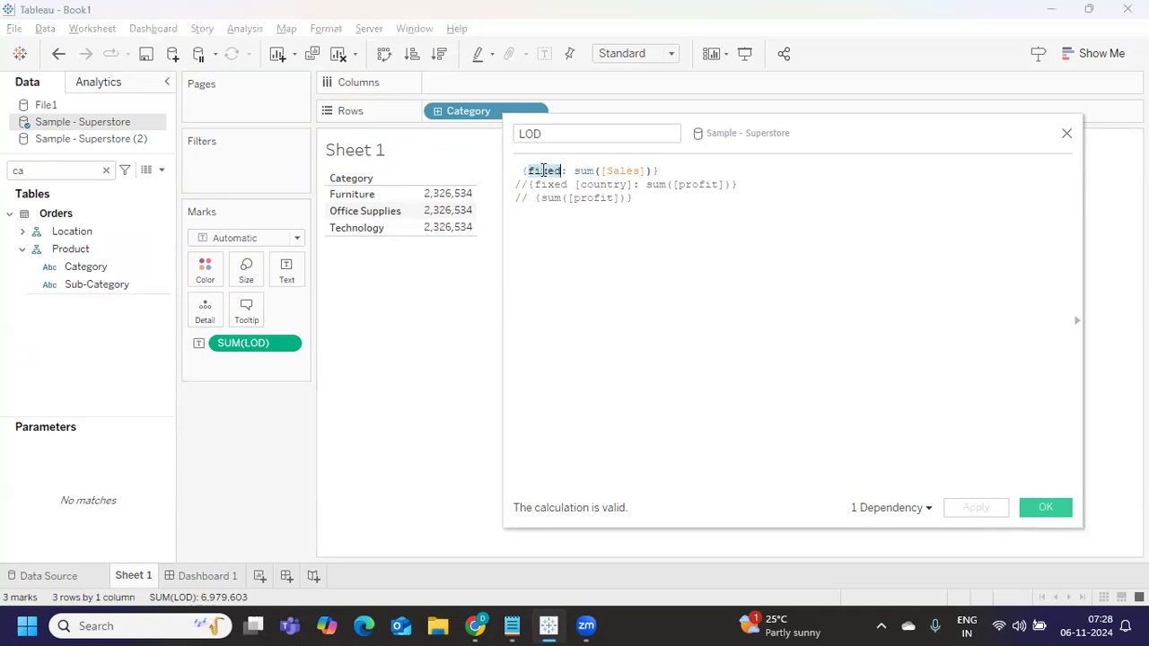
{"action": "left_click_drag", "start_coordinate": [686, 170], "coordinate": [517, 167]}
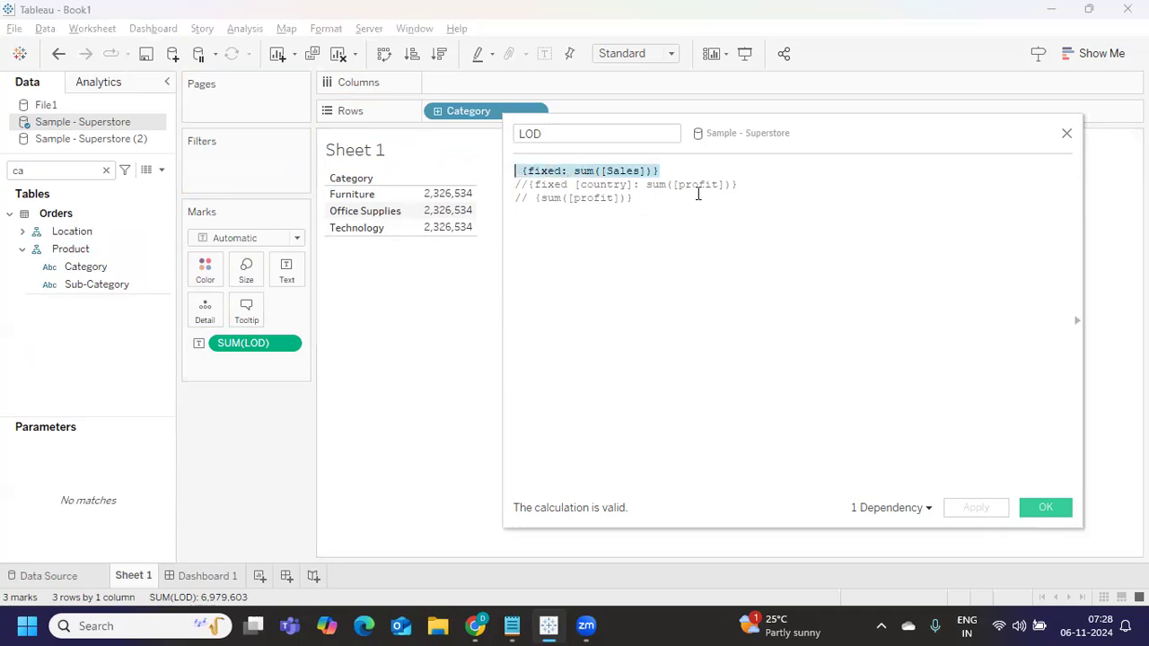
Comment out the first formula line and uncomment the fixed [country] line.
{"action": "left_click", "coordinate": [771, 187]}
{"action": "double_click", "coordinate": [611, 188]}
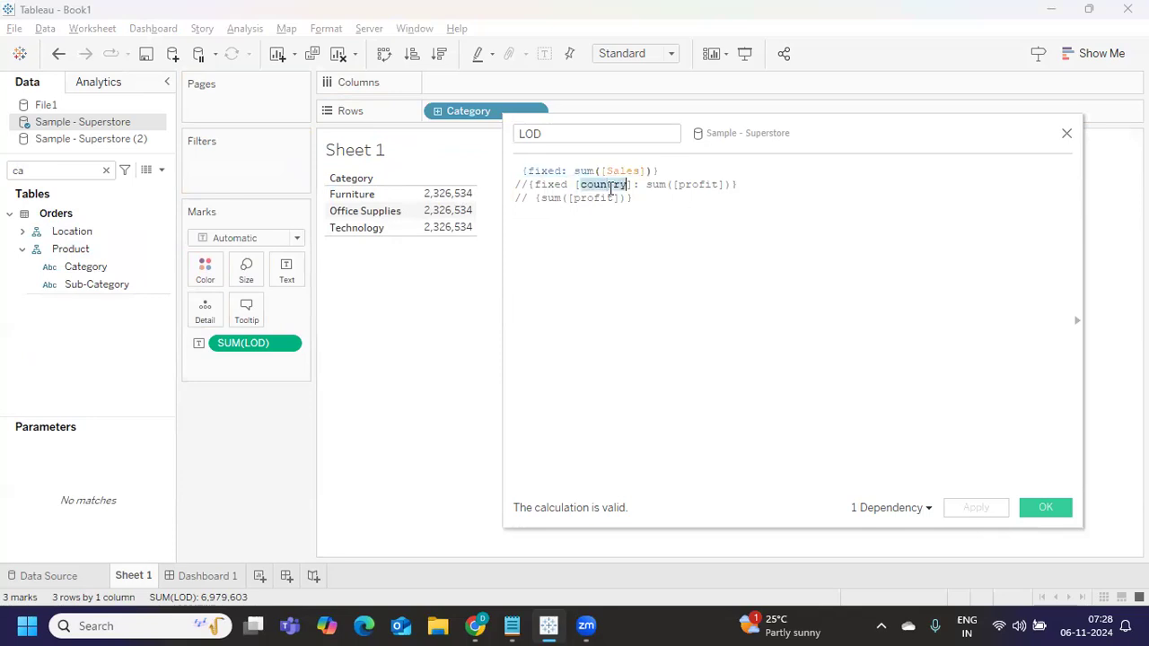
{"action": "left_click", "coordinate": [522, 173]}
{"action": "type", "text": "//"}
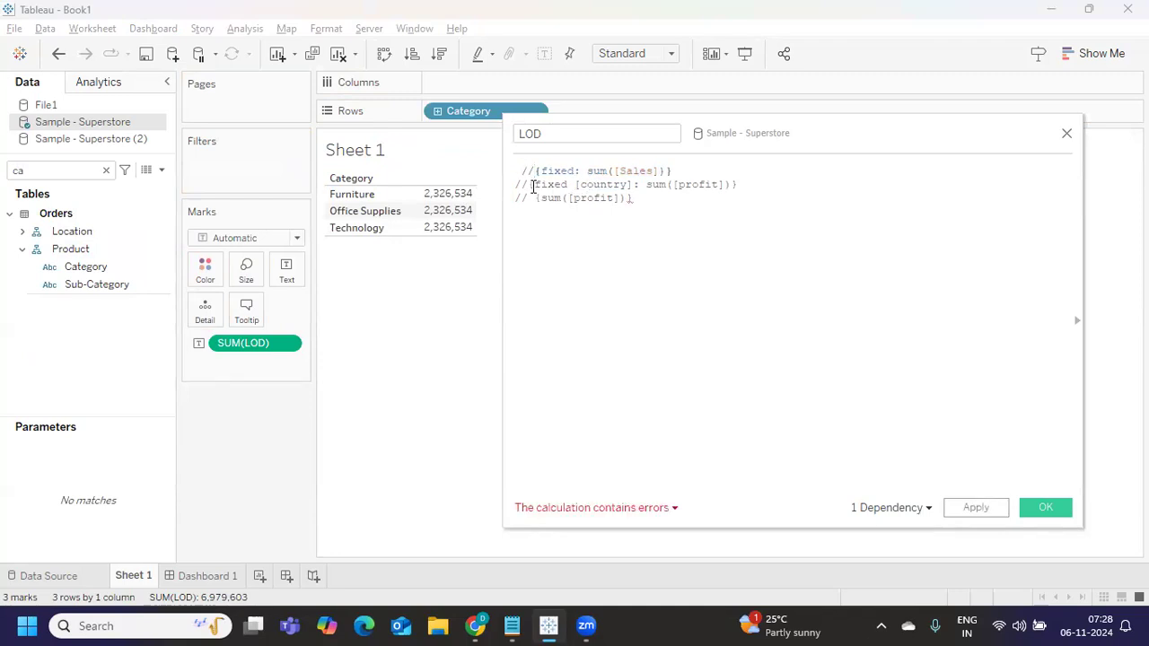
{"action": "left_click", "coordinate": [525, 186]}
{"action": "key", "text": "BackSpace"}
{"action": "key", "text": "BackSpace"}
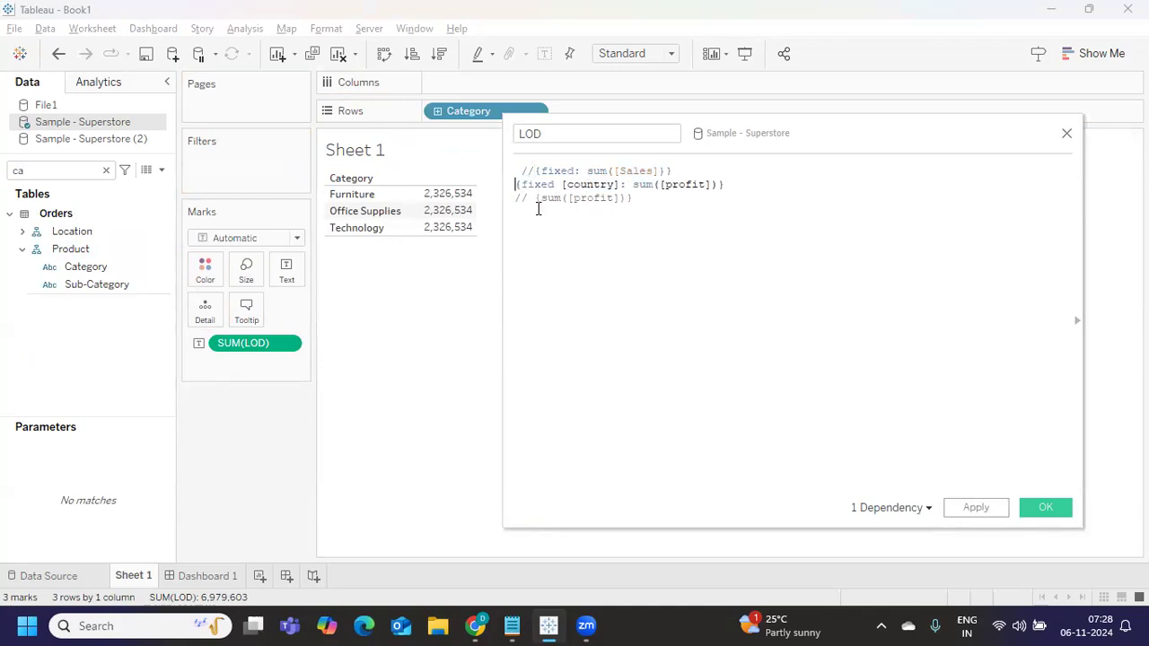
Replace [country] with [Category] and [profit] with [Sales], then apply to update category totals.
{"action": "double_click", "coordinate": [592, 186]}
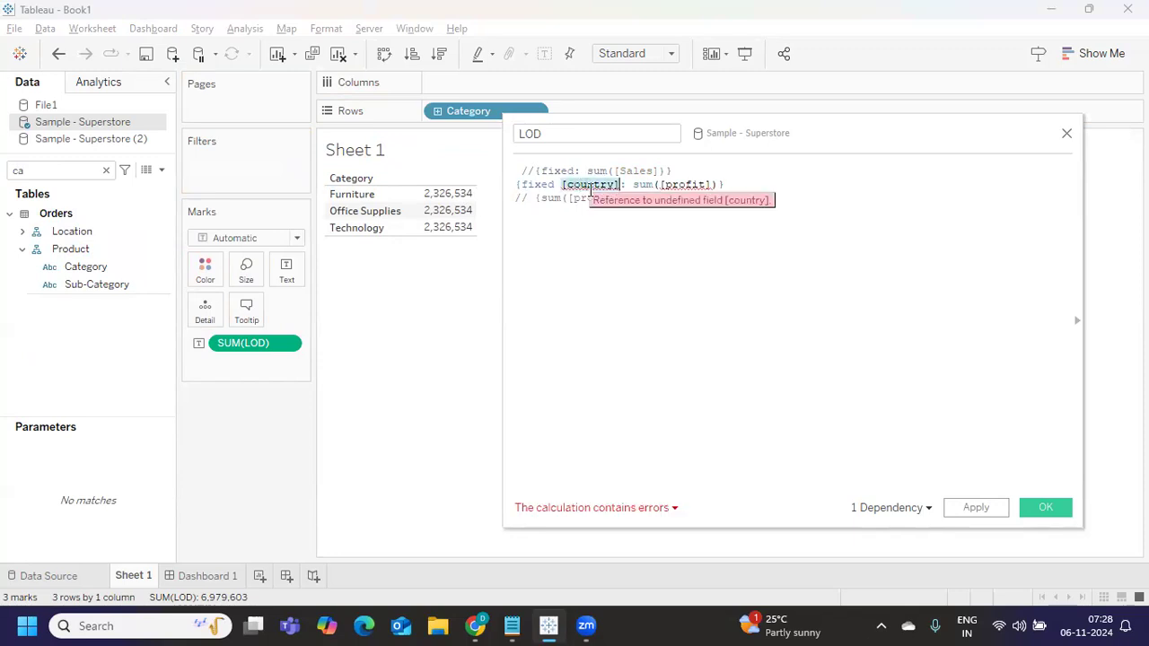
{"action": "type", "text": "ca"}
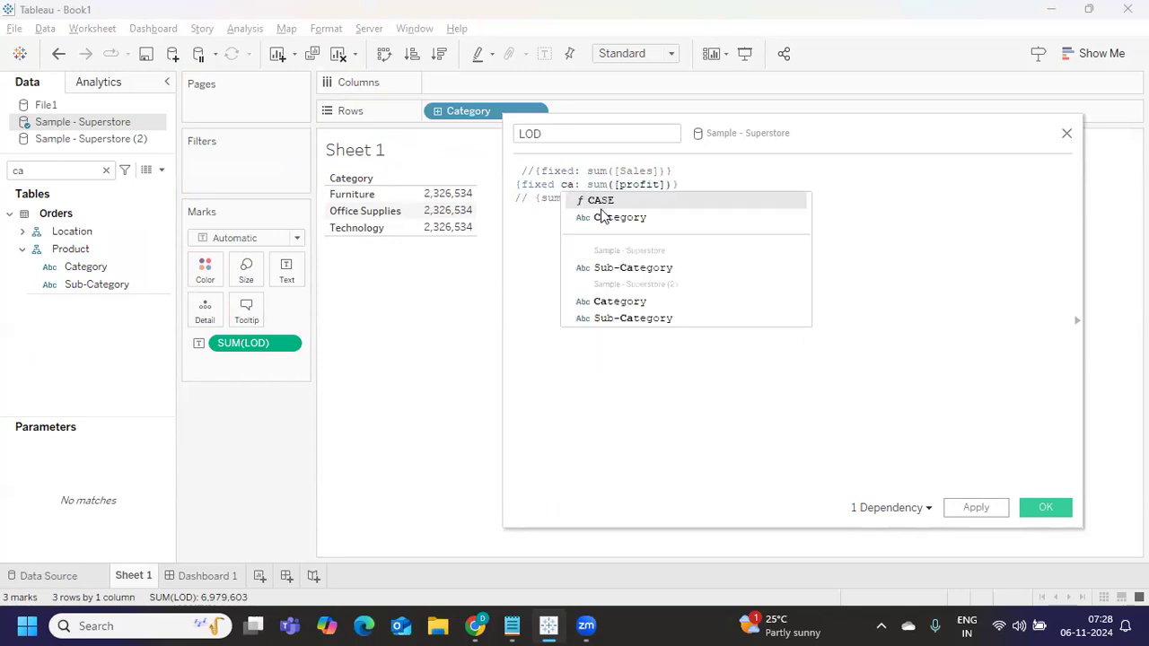
{"action": "left_click", "coordinate": [605, 218]}
{"action": "double_click", "coordinate": [688, 184]}
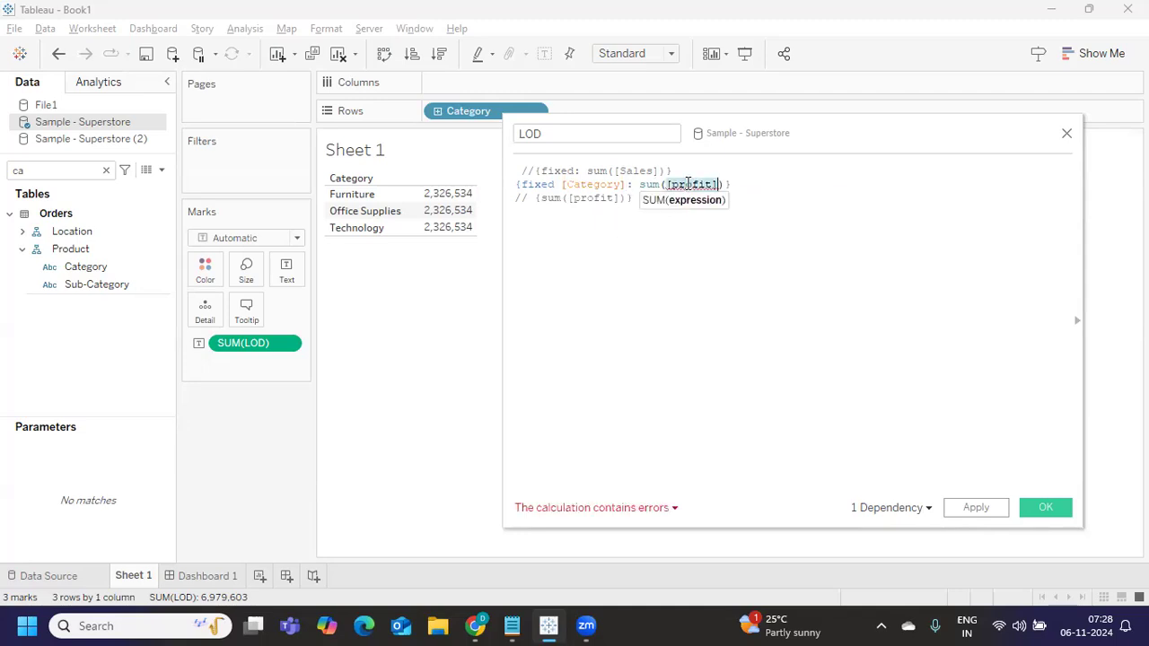
{"action": "type", "text": "sa"}
{"action": "left_click", "coordinate": [700, 203]}
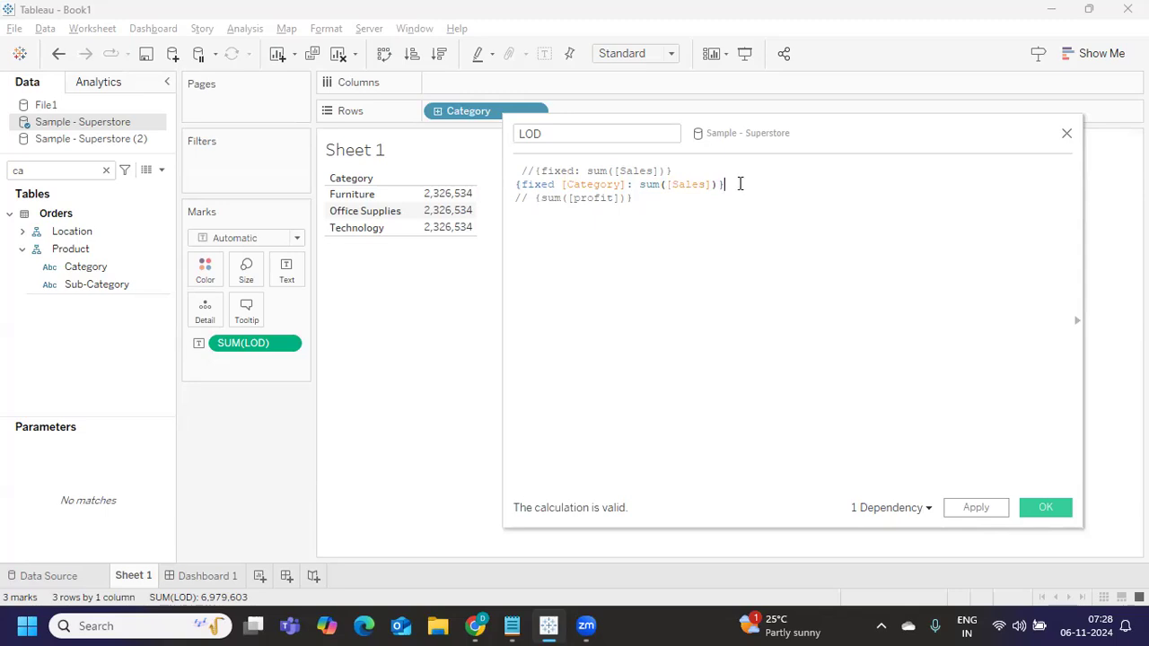
{"action": "left_click_drag", "start_coordinate": [725, 185], "coordinate": [492, 188]}
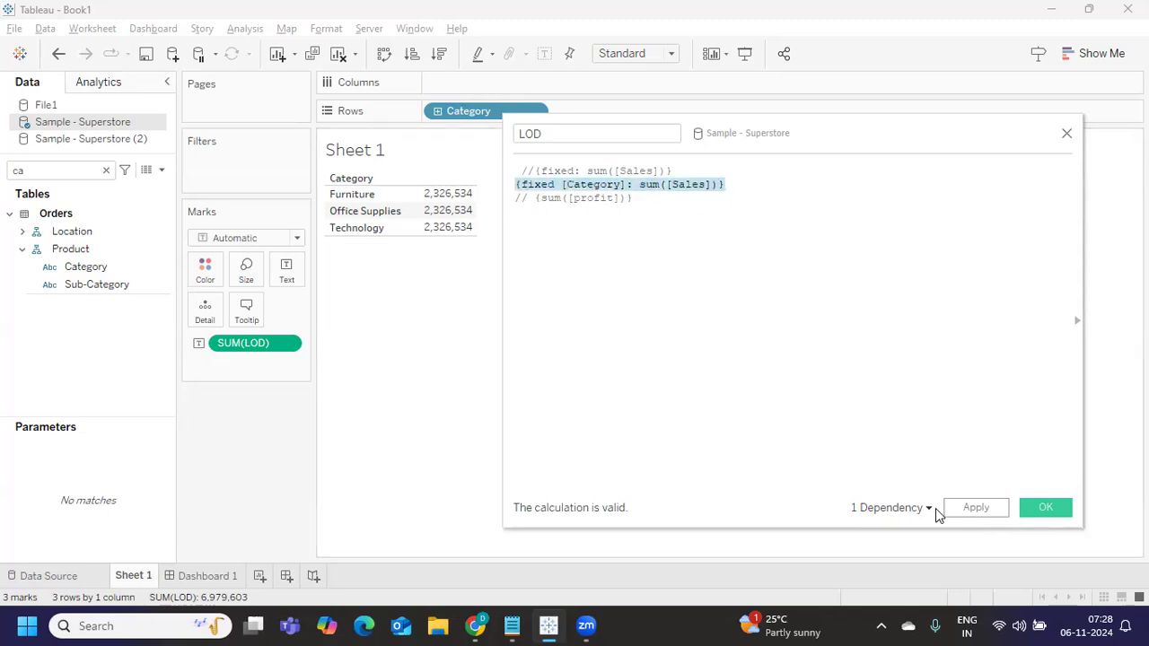
{"action": "left_click", "coordinate": [967, 508]}
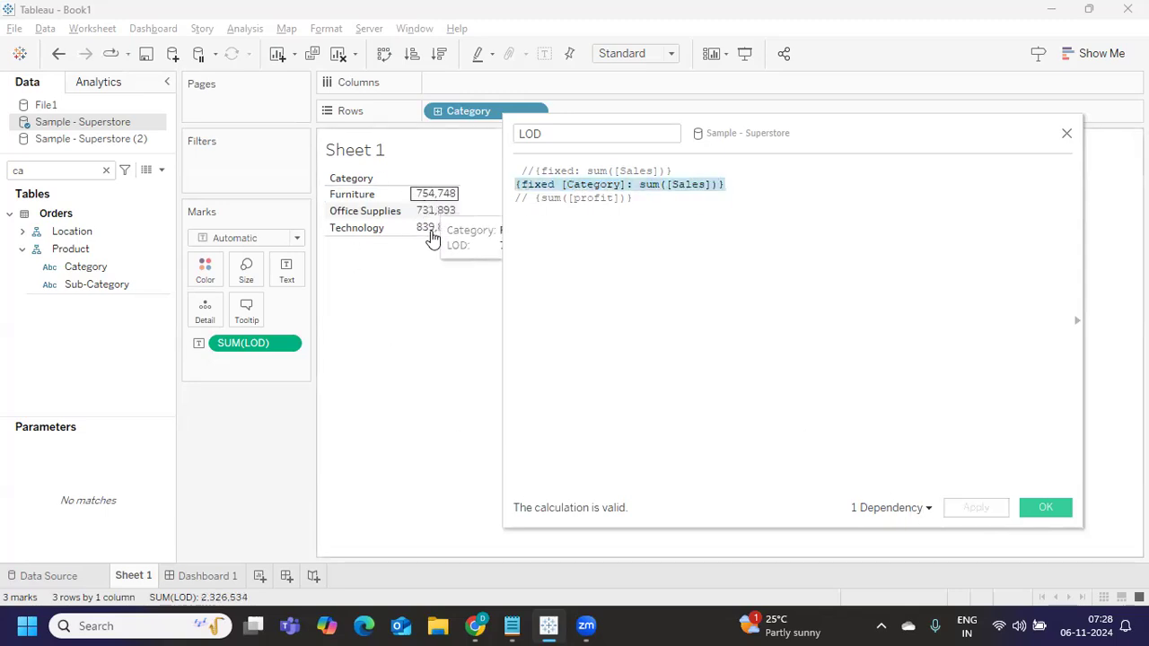
{"action": "mouse_move", "coordinate": [422, 235]}
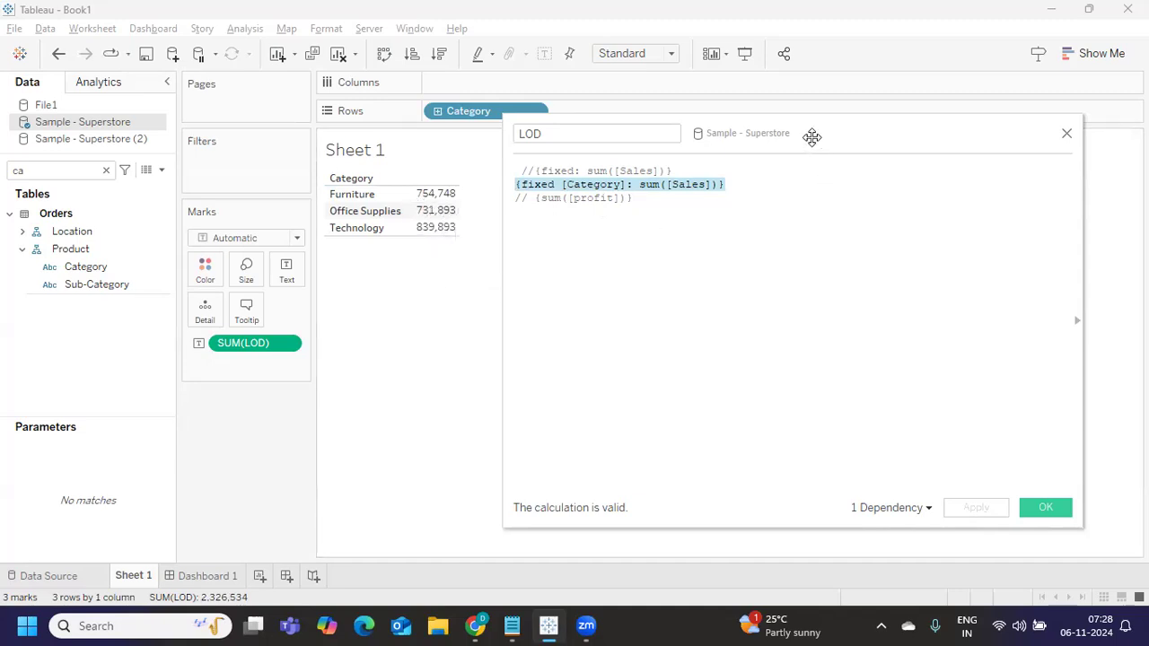
{"action": "left_click_drag", "start_coordinate": [820, 133], "coordinate": [890, 120]}
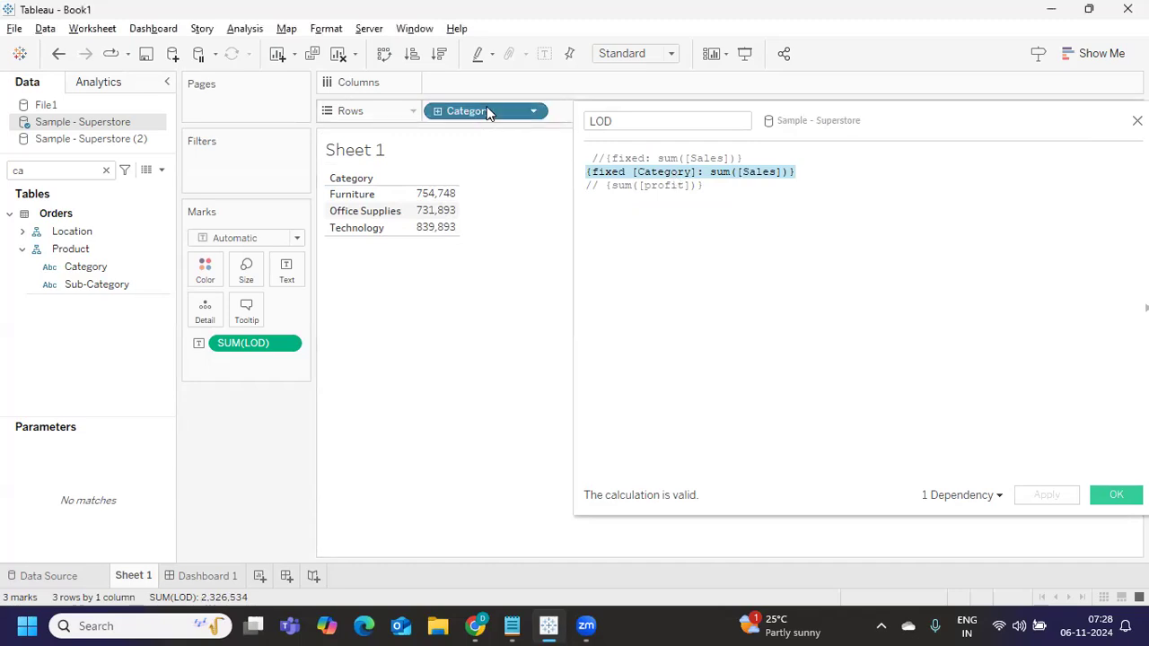
Briefly remove and restore Category on Rows, then uncomment the third line {sum([profit])}.
{"action": "left_click_drag", "start_coordinate": [480, 116], "coordinate": [436, 366]}
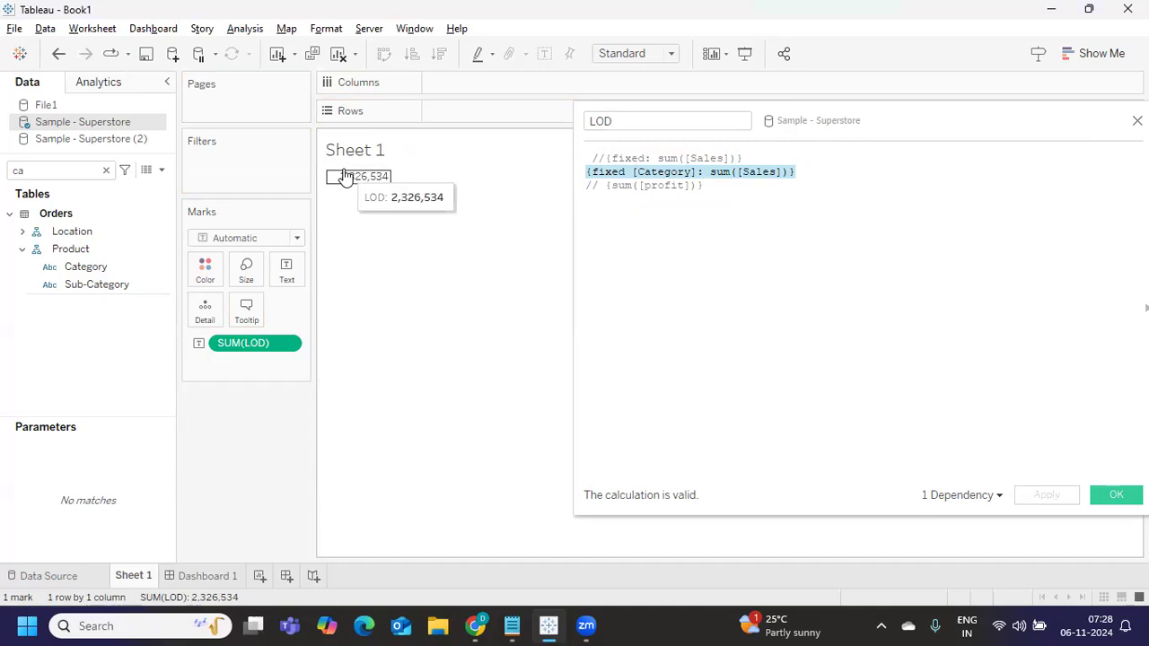
{"action": "key", "text": "ctrl+z"}
{"action": "left_click", "coordinate": [643, 173]}
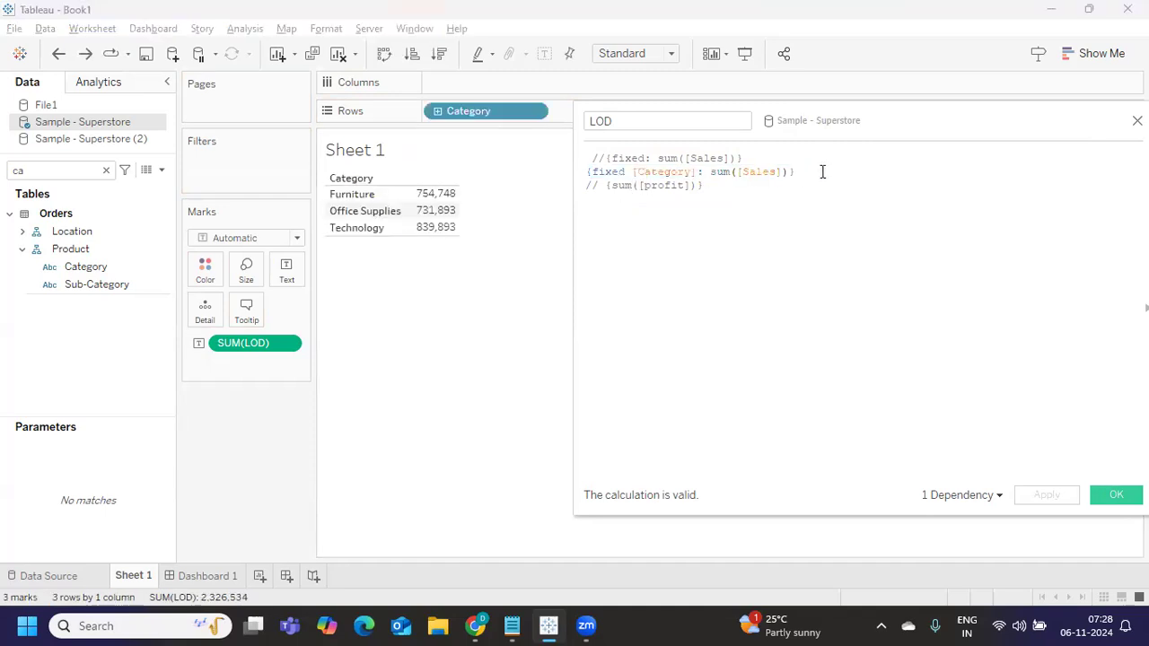
{"action": "left_click_drag", "start_coordinate": [822, 172], "coordinate": [563, 173]}
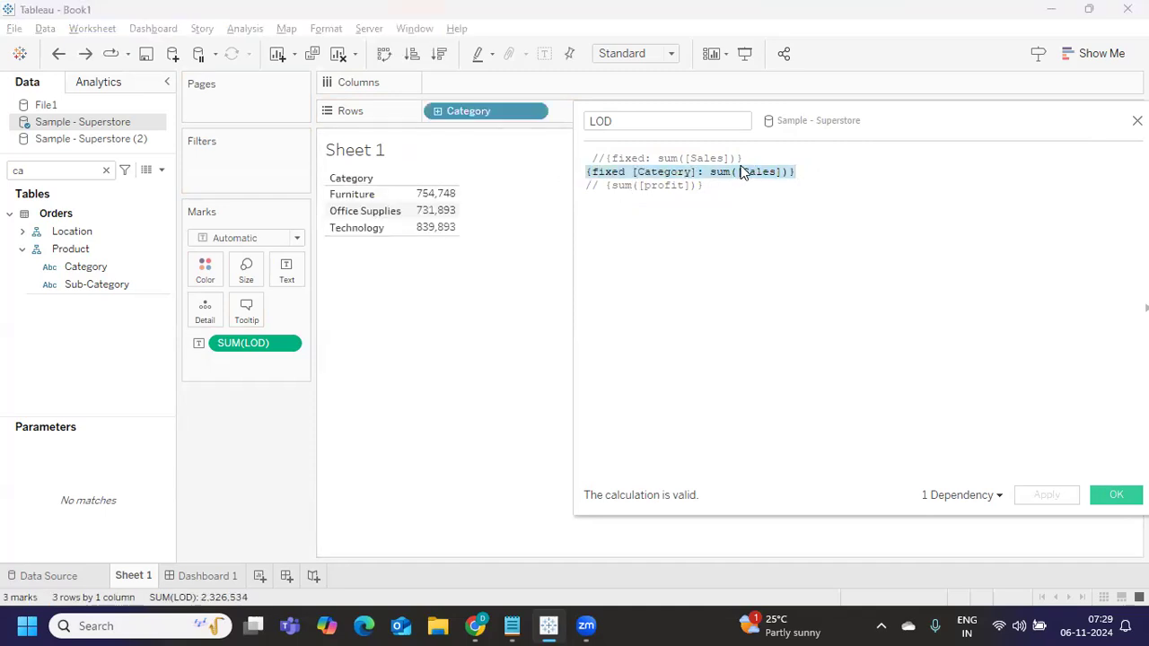
{"action": "left_click_drag", "start_coordinate": [745, 158], "coordinate": [600, 158]}
{"action": "left_click", "coordinate": [616, 333]}
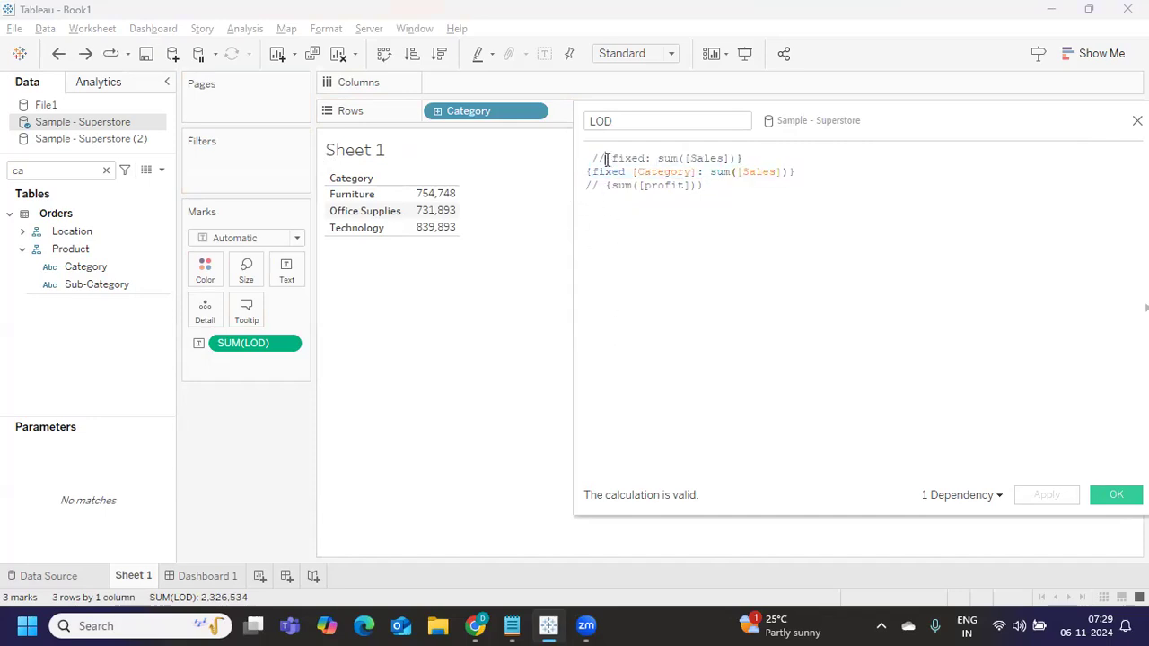
{"action": "left_click", "coordinate": [599, 185]}
{"action": "key", "text": "BackSpace"}
{"action": "key", "text": "BackSpace"}
{"action": "key", "text": "BackSpace"}
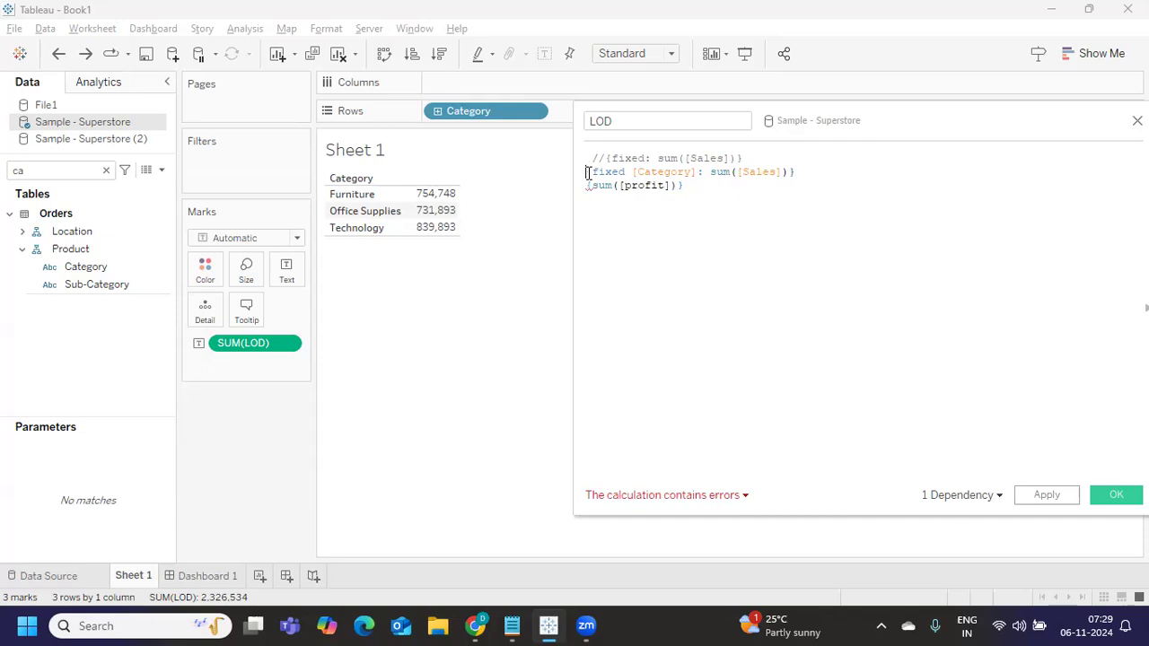
Comment out the fixed Category line, change line 3 to {sum([Sales])}, and apply.
{"action": "left_click", "coordinate": [591, 172]}
{"action": "type", "text": "//"}
{"action": "double_click", "coordinate": [641, 186]}
{"action": "type", "text": "s"}
{"action": "left_click", "coordinate": [685, 201]}
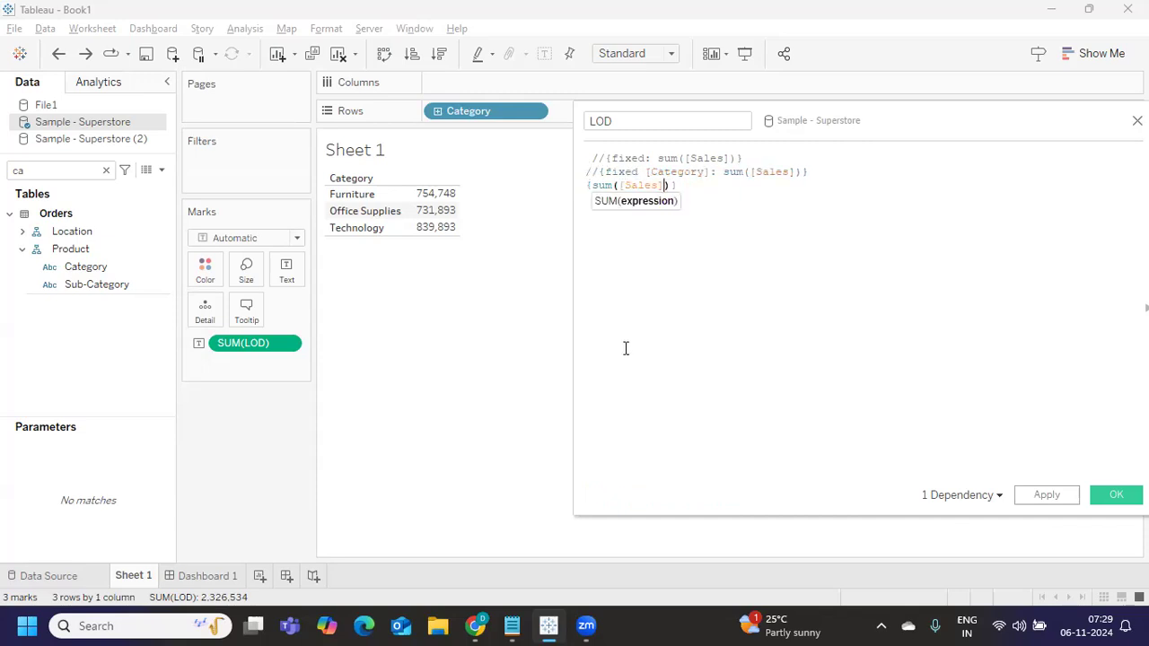
{"action": "left_click", "coordinate": [1039, 494]}
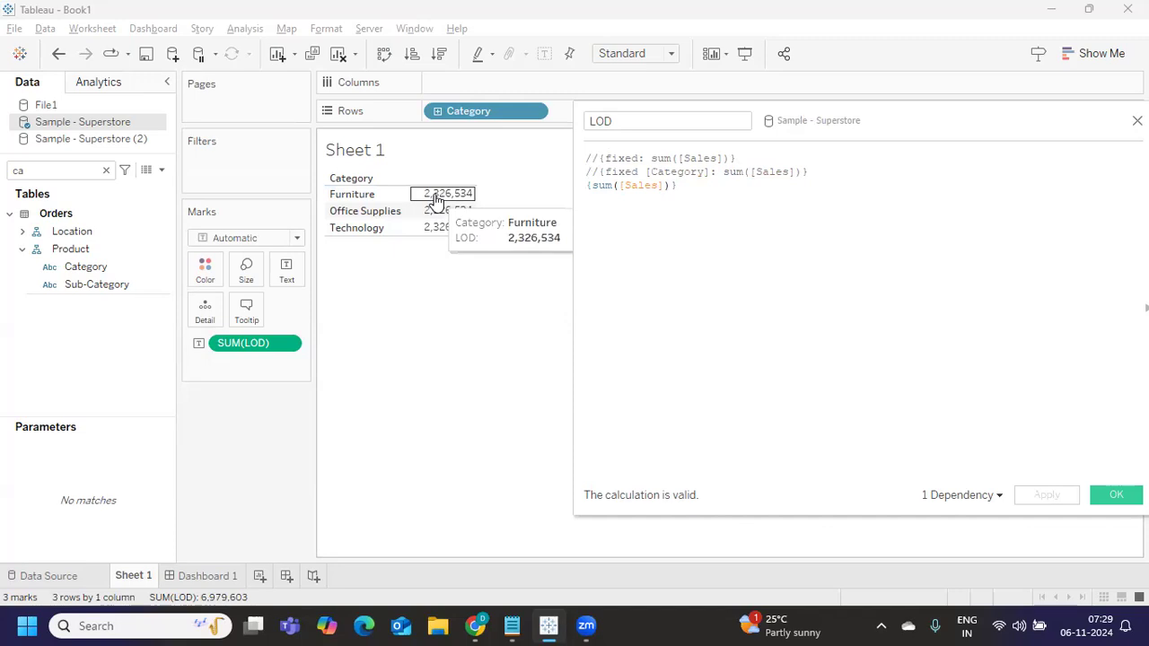
Remove Category from Rows to get a single 2,326,534 total, then review the formula lines.
{"action": "left_click_drag", "start_coordinate": [471, 110], "coordinate": [404, 269]}
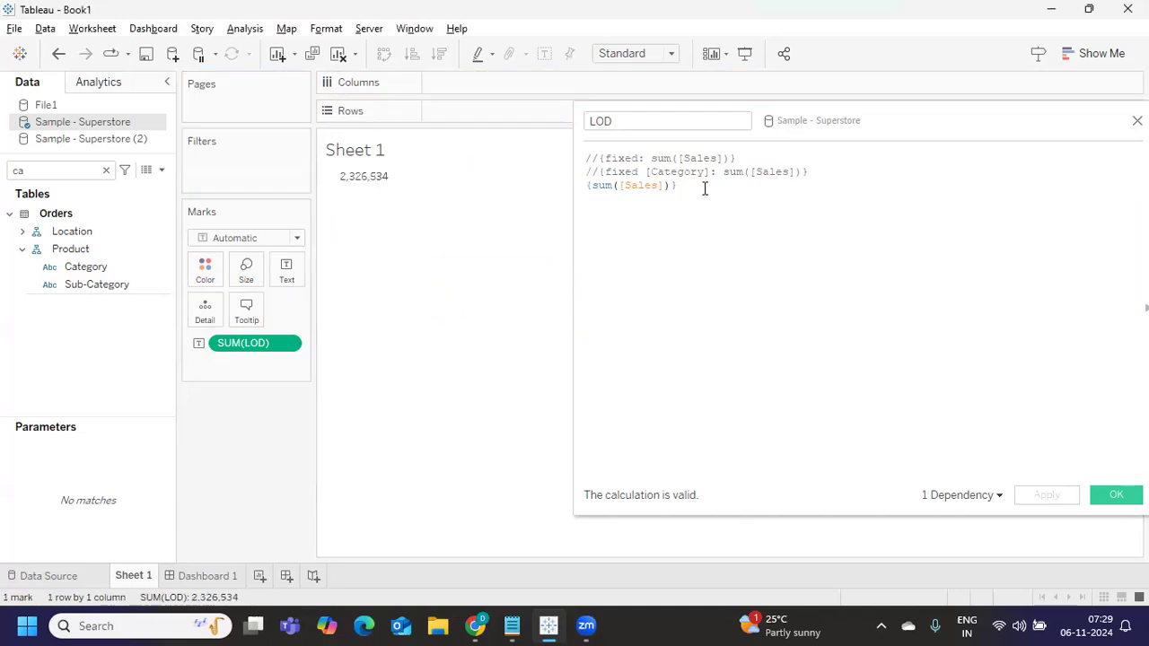
{"action": "left_click_drag", "start_coordinate": [701, 188], "coordinate": [590, 185]}
{"action": "left_click_drag", "start_coordinate": [749, 159], "coordinate": [564, 158]}
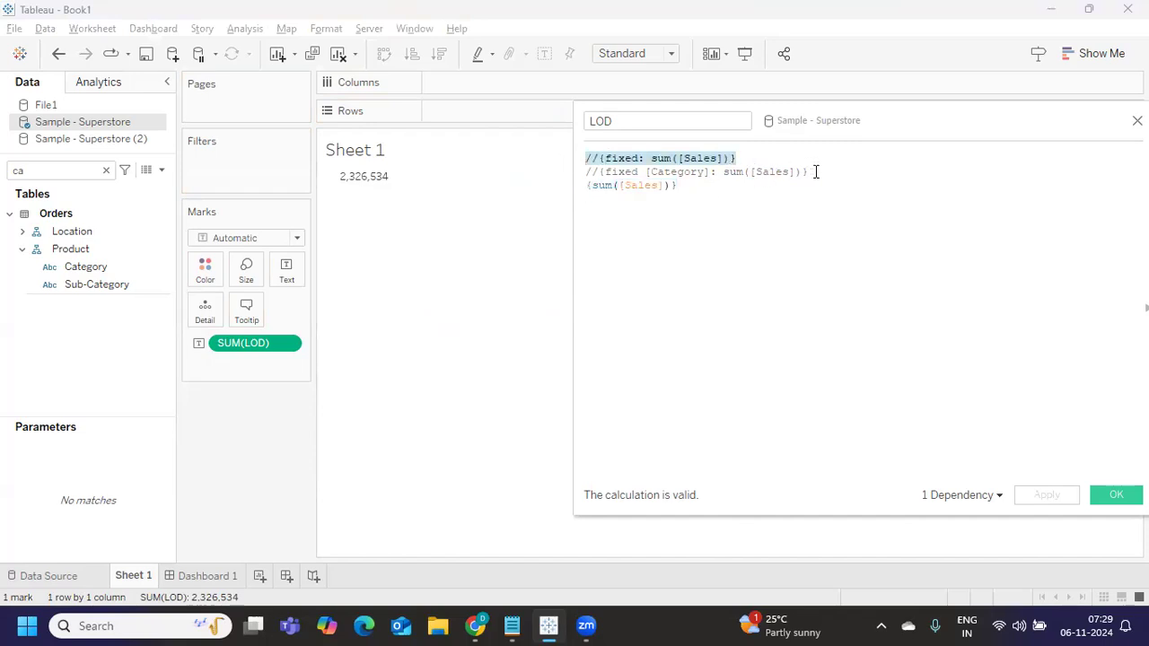
{"action": "left_click_drag", "start_coordinate": [812, 171], "coordinate": [592, 171]}
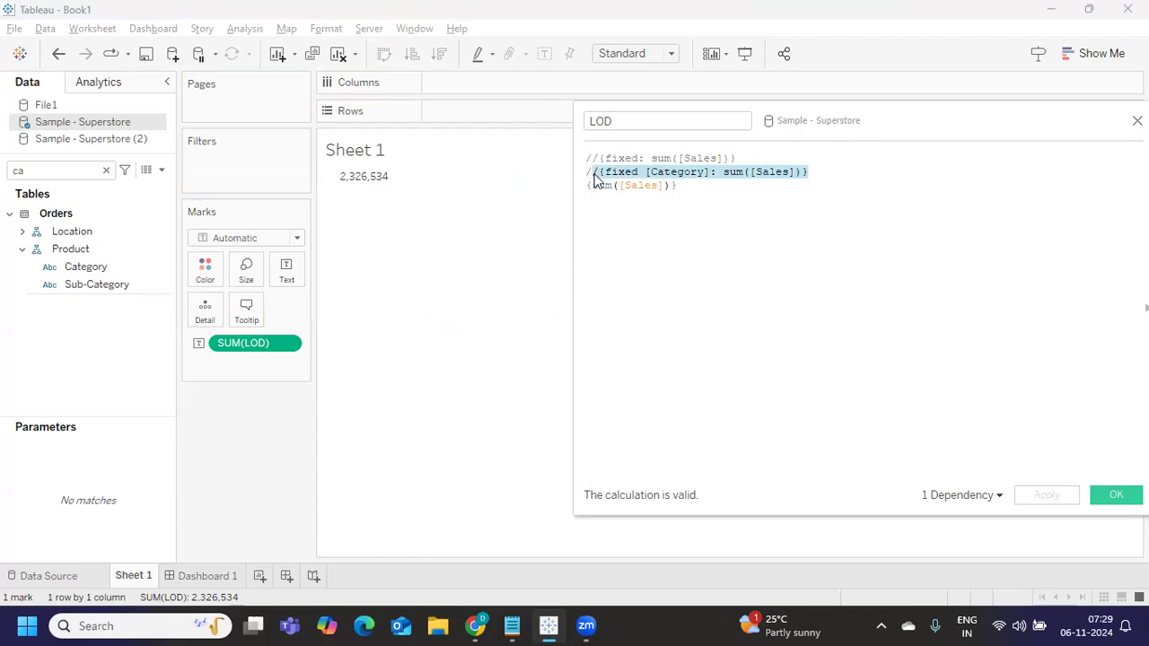
{"action": "left_click", "coordinate": [593, 173], "text": "shift"}
{"action": "left_click_drag", "start_coordinate": [851, 164], "coordinate": [616, 172]}
{"action": "left_click", "coordinate": [664, 159]}
{"action": "left_click", "coordinate": [650, 198]}
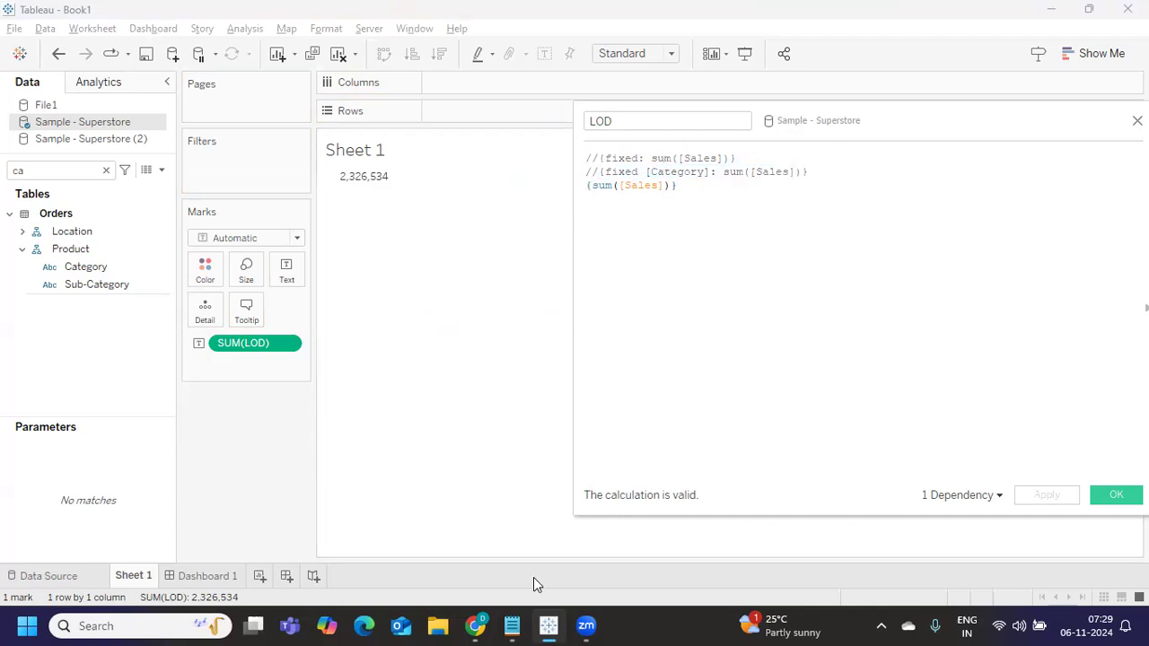
Highlight question 5 on extract versus data source filters in the notes, then return to Tableau.
{"action": "mouse_move", "coordinate": [525, 620]}
{"action": "left_click", "coordinate": [516, 530]}
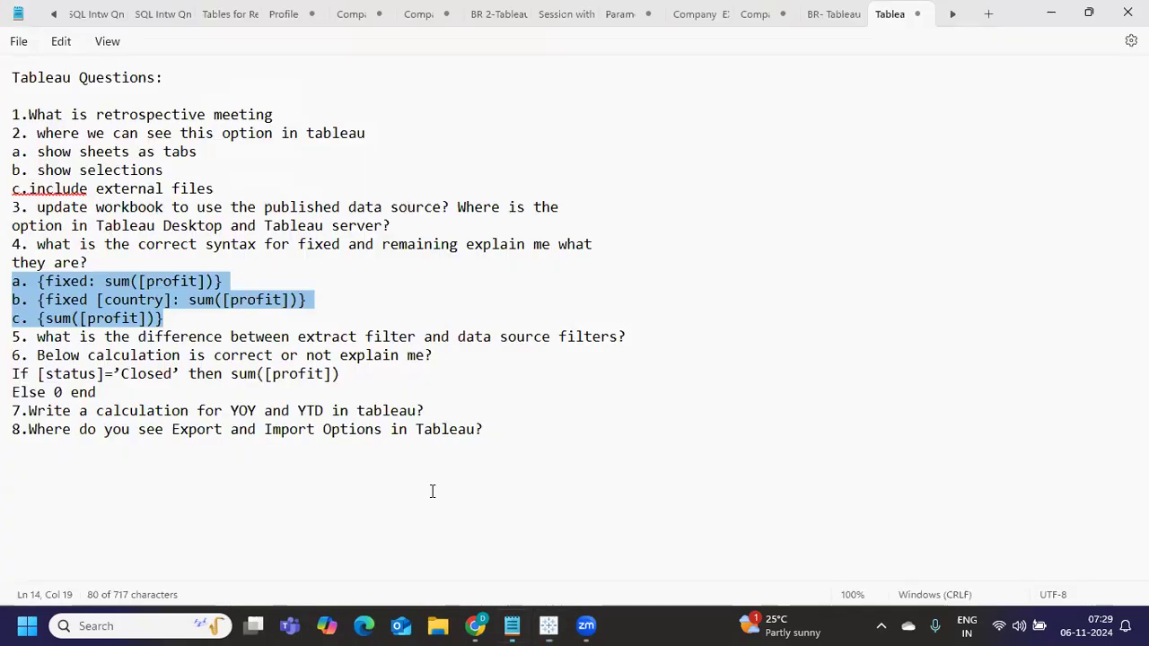
{"action": "left_click", "coordinate": [89, 314]}
{"action": "left_click_drag", "start_coordinate": [37, 338], "coordinate": [639, 339]}
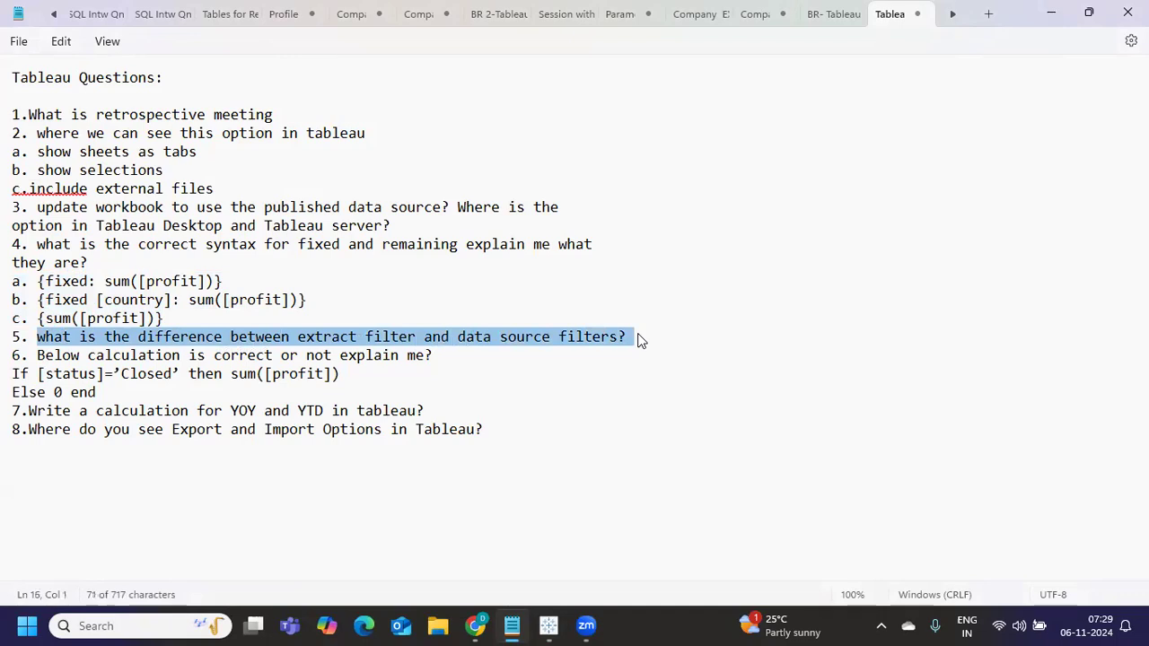
{"action": "mouse_move", "coordinate": [557, 624]}
{"action": "left_click", "coordinate": [560, 547]}
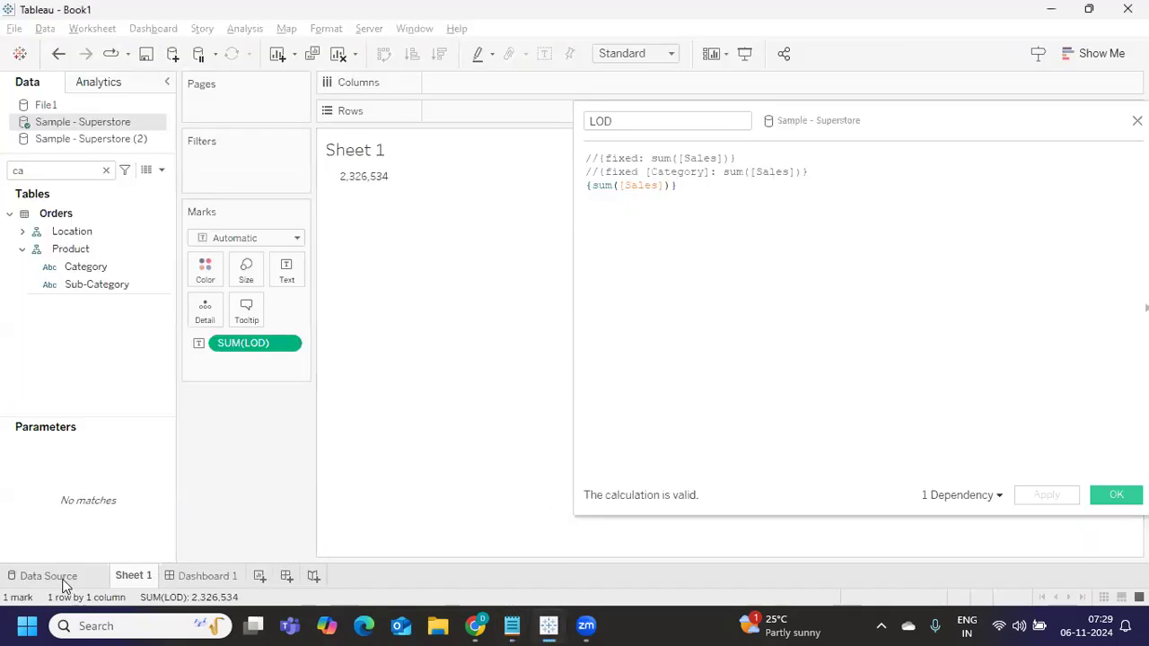
Switch the Sample - Superstore connection to Extract and view its filter settings without changes.
{"action": "left_click", "coordinate": [61, 579]}
{"action": "left_click", "coordinate": [1116, 497]}
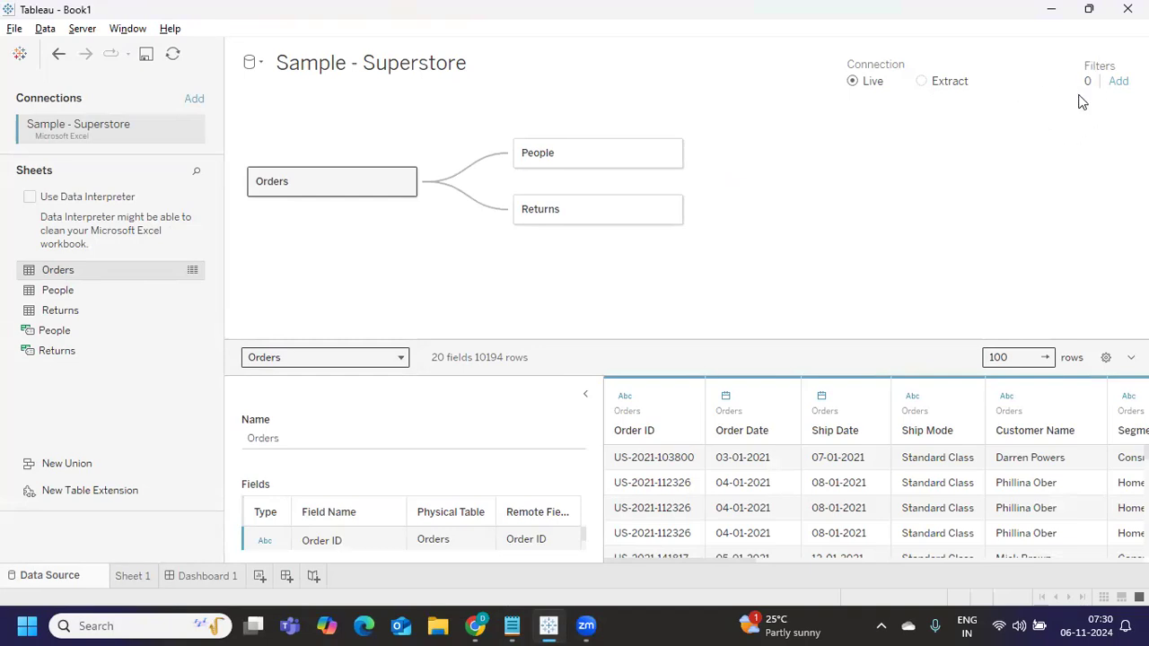
{"action": "left_click", "coordinate": [922, 81]}
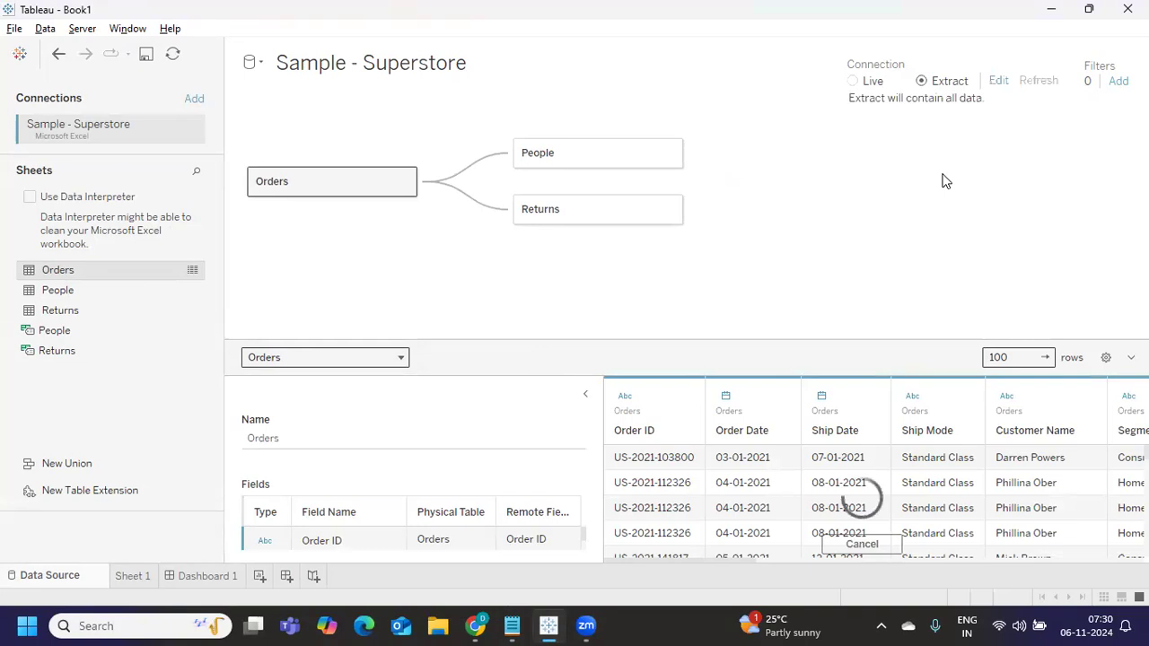
{"action": "left_click", "coordinate": [994, 83]}
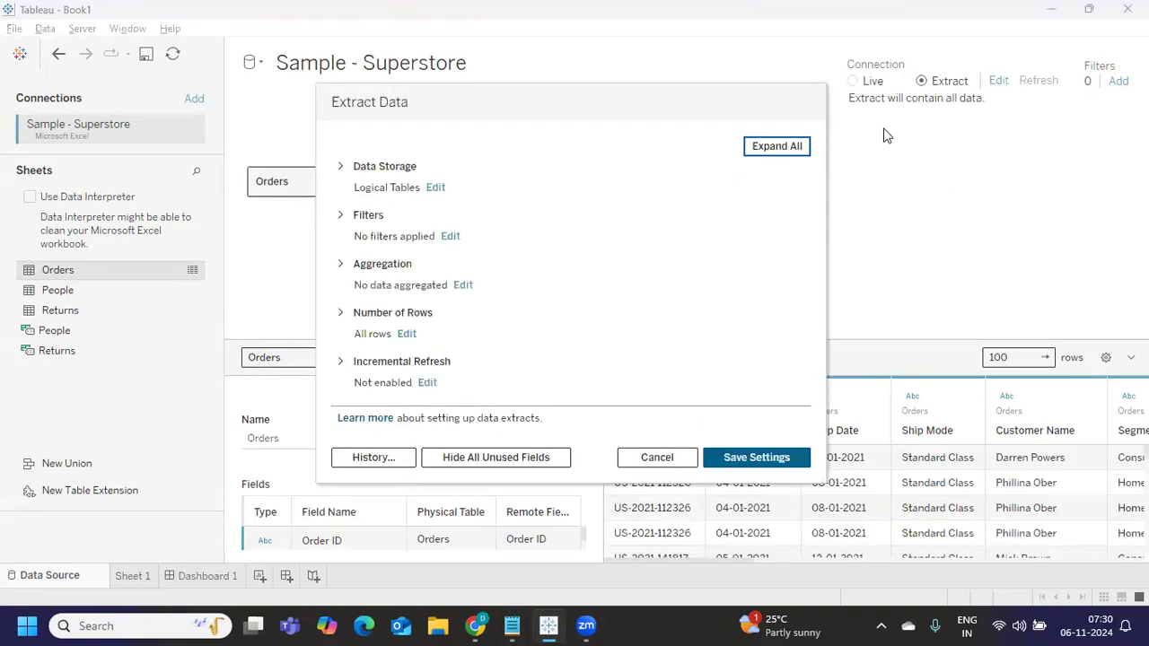
{"action": "left_click", "coordinate": [339, 217]}
{"action": "left_click", "coordinate": [379, 259]}
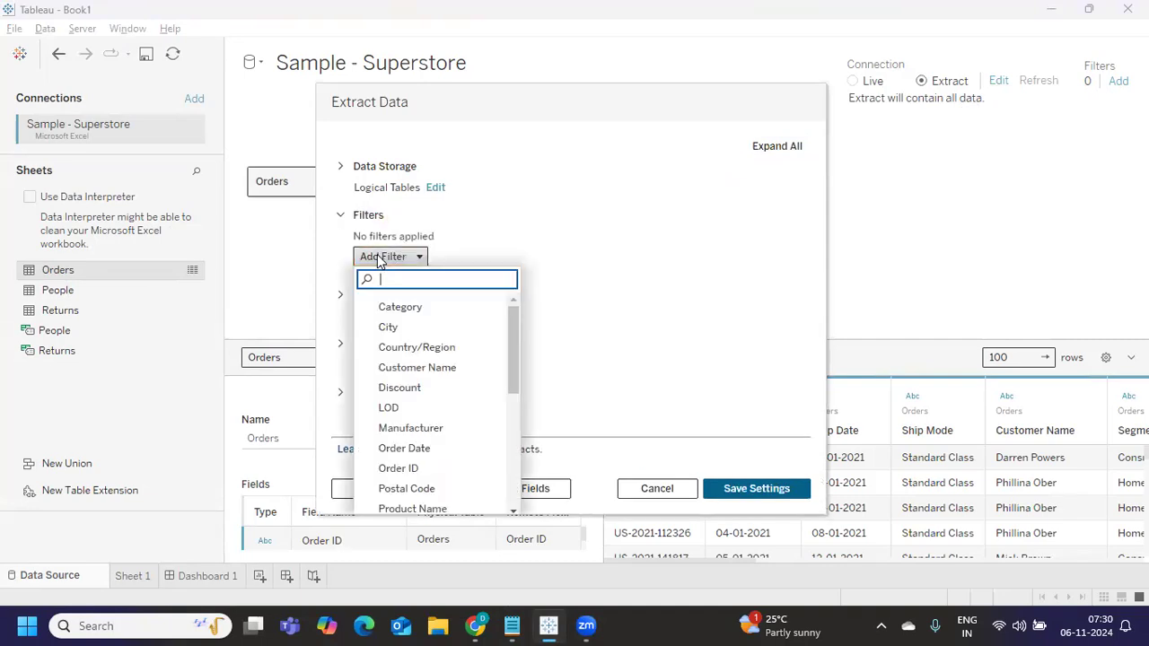
{"action": "left_click", "coordinate": [731, 264]}
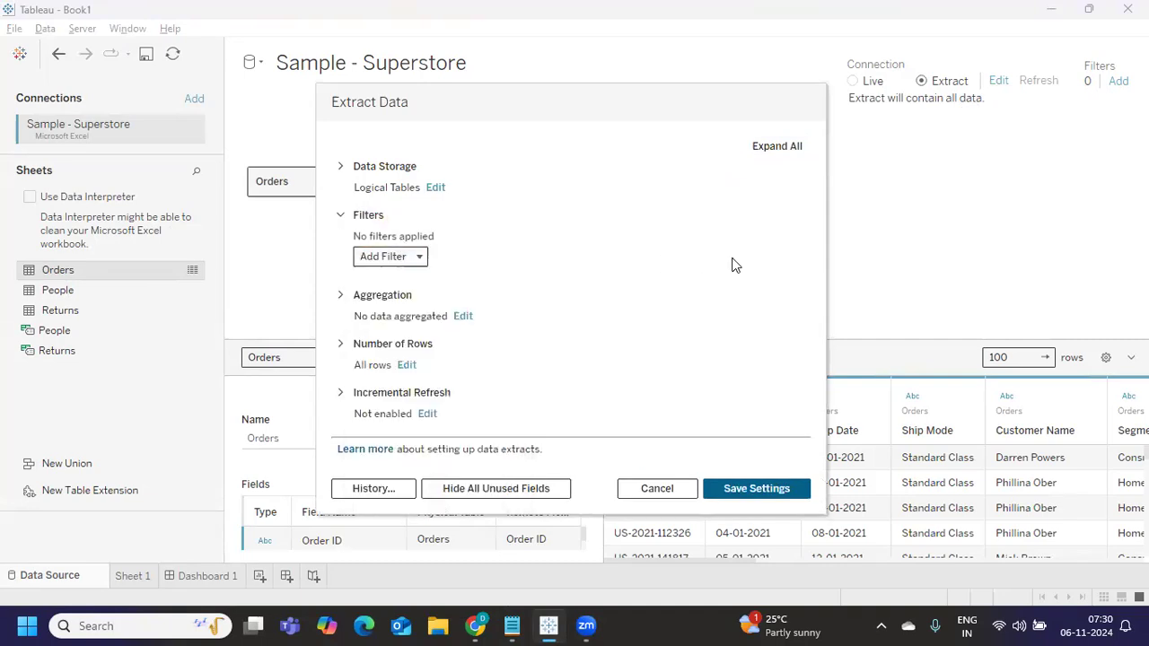
{"action": "left_click", "coordinate": [657, 489]}
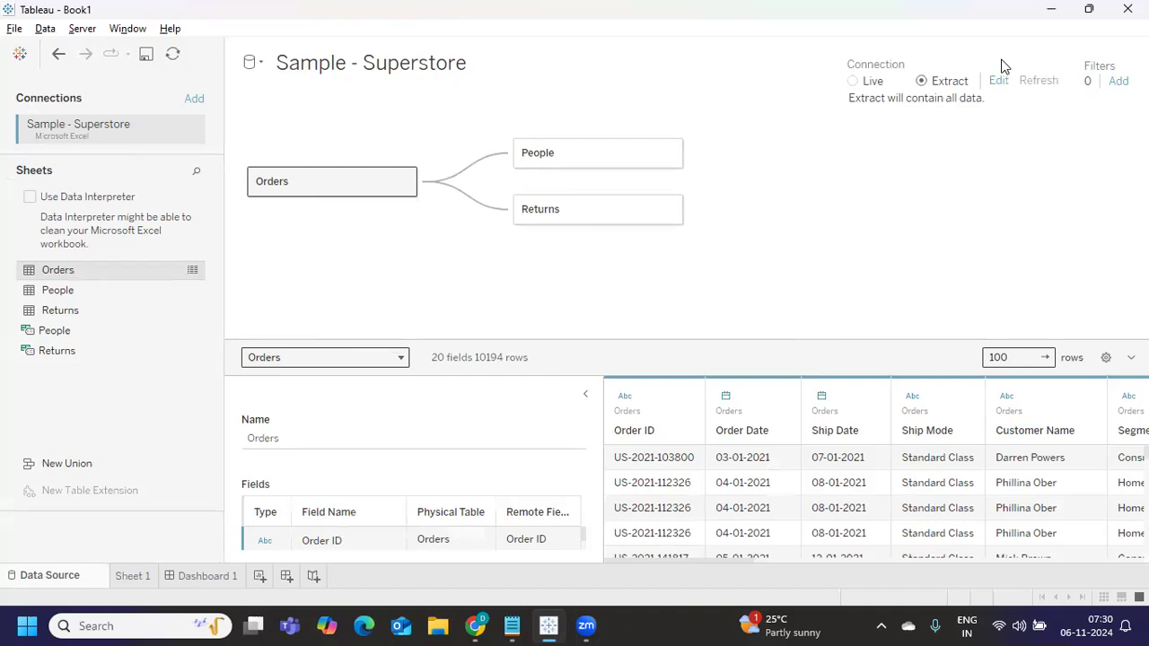
Return to the questions notes and highlight question 5 about extract filters.
{"action": "key", "text": "alt+Tab"}
{"action": "left_click", "coordinate": [325, 338]}
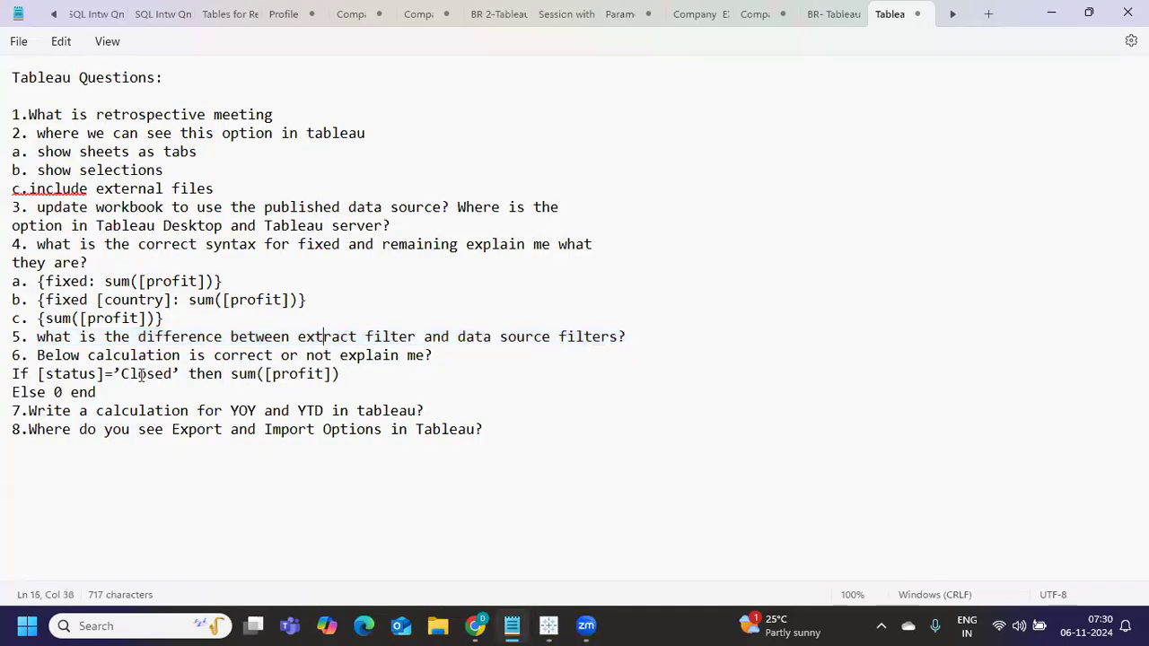
{"action": "left_click_drag", "start_coordinate": [44, 345], "coordinate": [656, 334]}
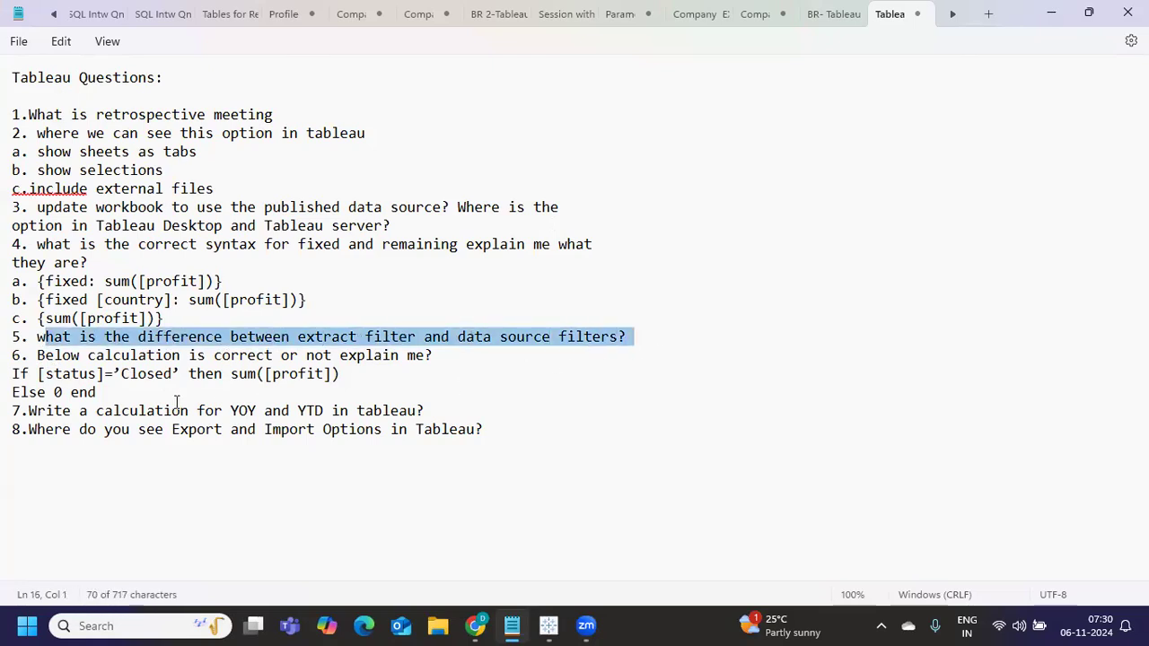
{"action": "left_click_drag", "start_coordinate": [79, 357], "coordinate": [472, 353]}
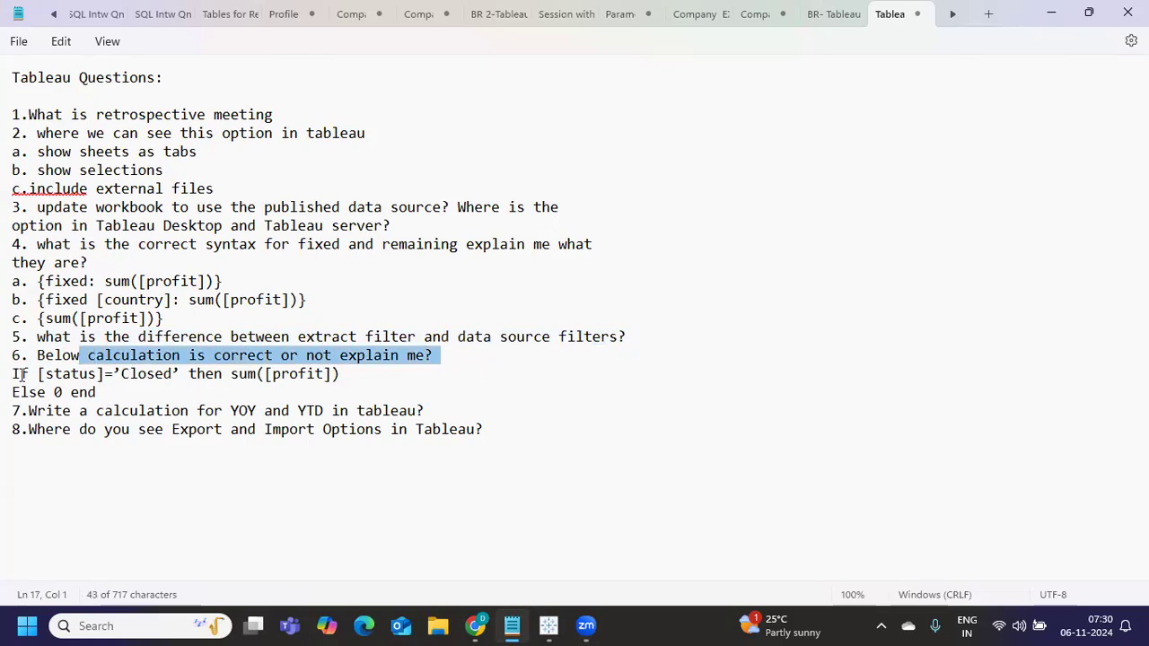
{"action": "left_click_drag", "start_coordinate": [15, 374], "coordinate": [217, 387]}
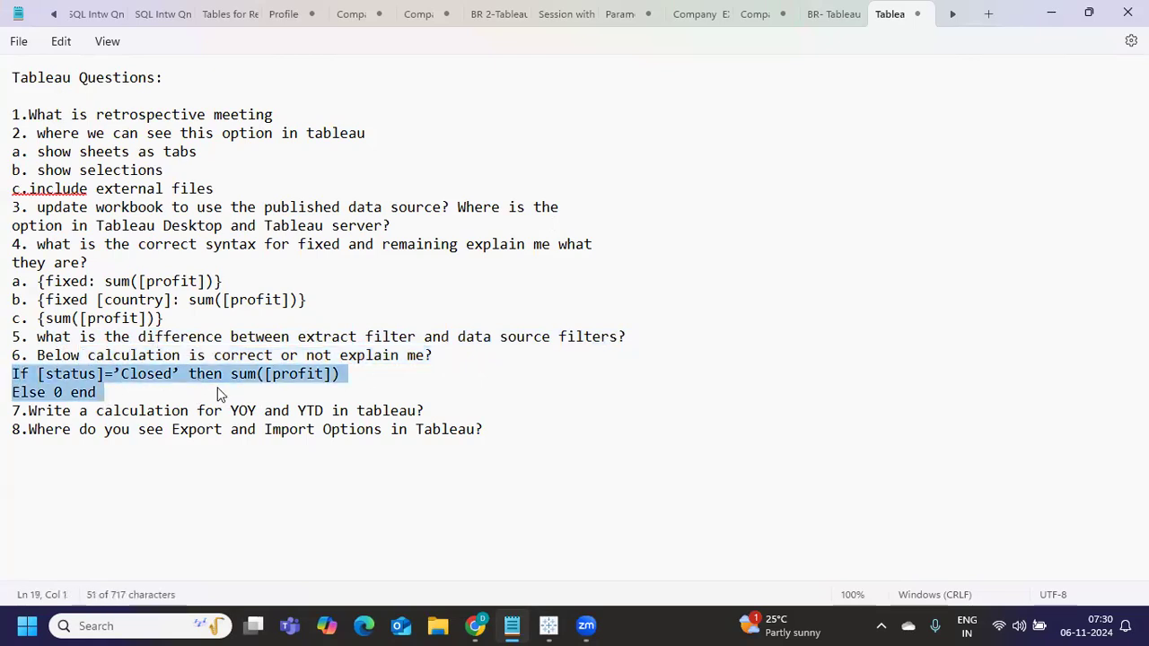
{"action": "left_click", "coordinate": [244, 377]}
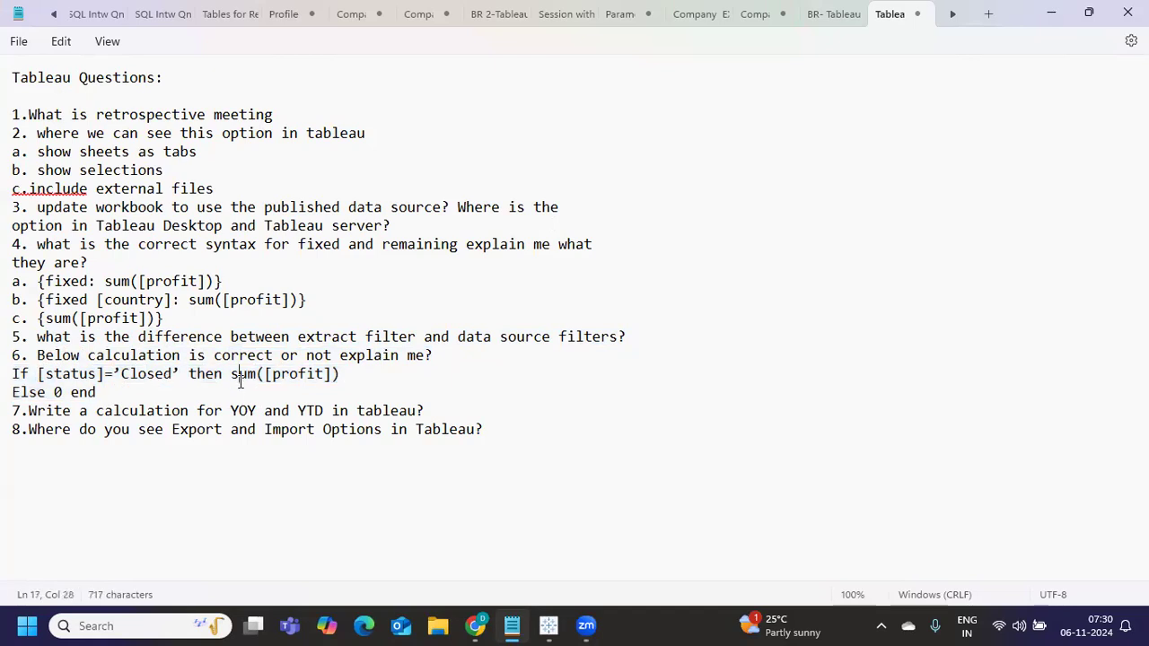
{"action": "left_click", "coordinate": [330, 376]}
{"action": "left_click_drag", "start_coordinate": [97, 393], "coordinate": [12, 372]}
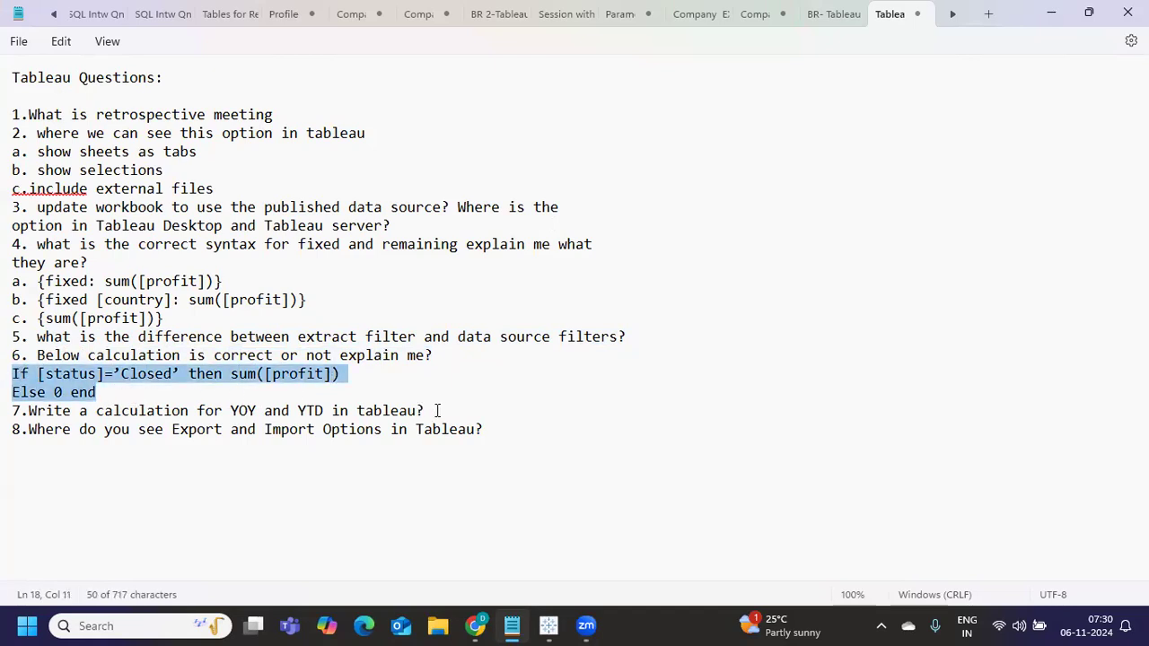
{"action": "left_click", "coordinate": [118, 395]}
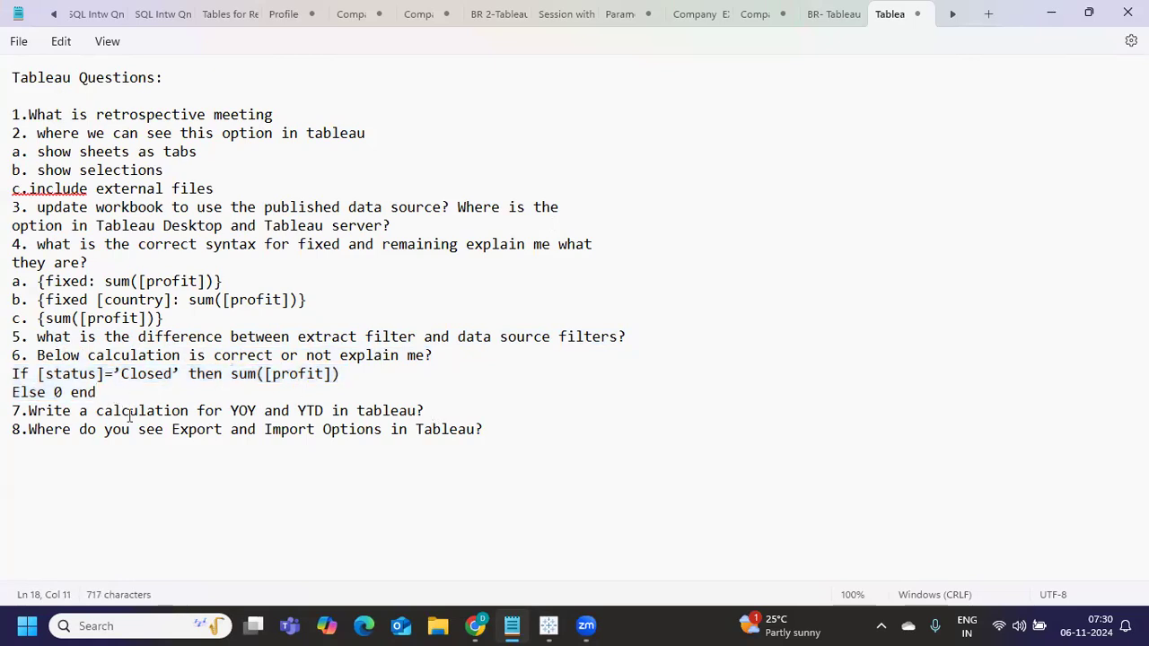
{"action": "left_click_drag", "start_coordinate": [46, 414], "coordinate": [447, 415]}
{"action": "left_click", "coordinate": [316, 411]}
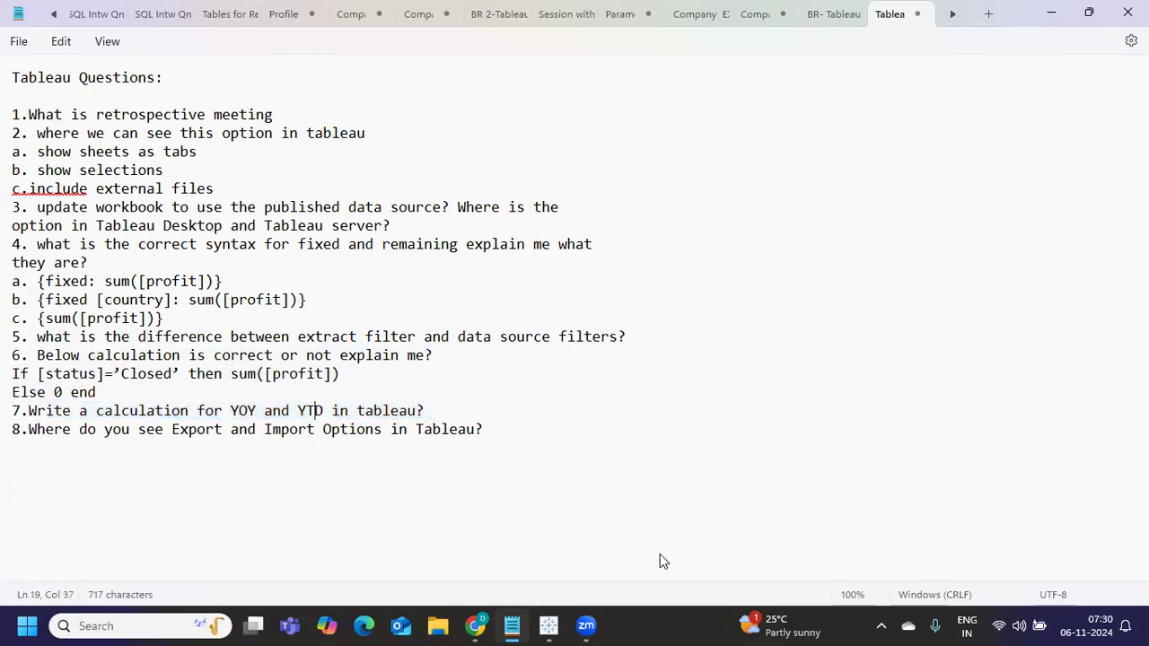
{"action": "left_click", "coordinate": [453, 411]}
{"action": "key", "text": "Return"}
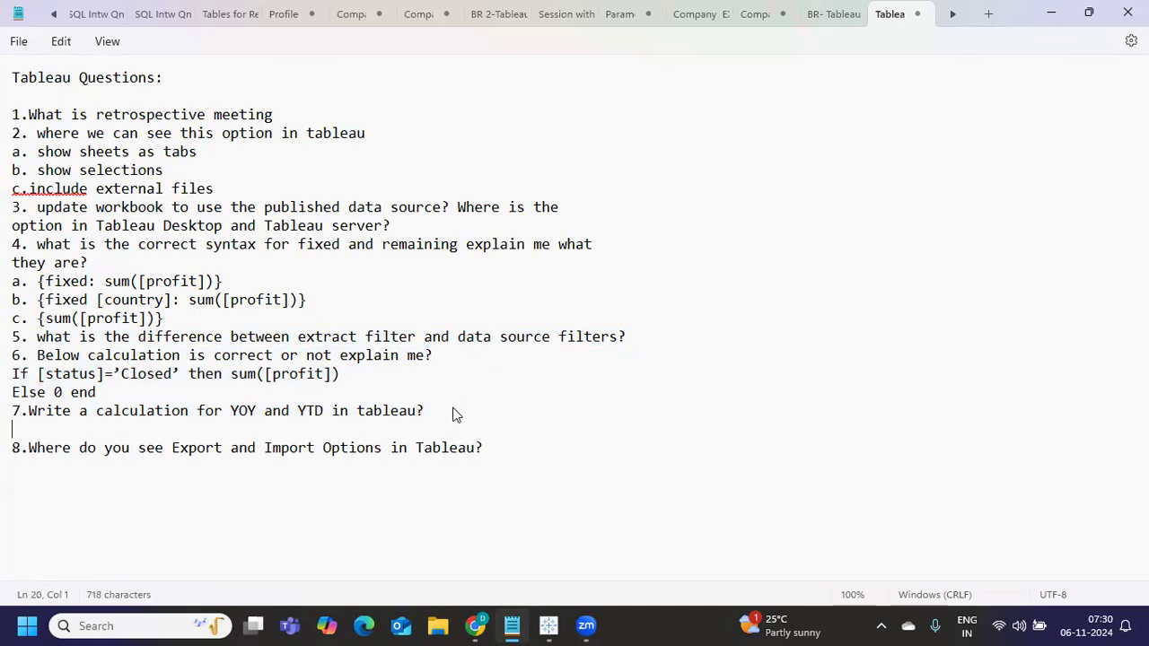
{"action": "type", "text": "YOY"}
{"action": "key", "text": "Return"}
{"action": "key", "text": "Return"}
{"action": "type", "text": "CY SALES"}
{"action": "key", "text": "Return"}
{"action": "type", "text": "PY SALES"}
{"action": "key", "text": "Return"}
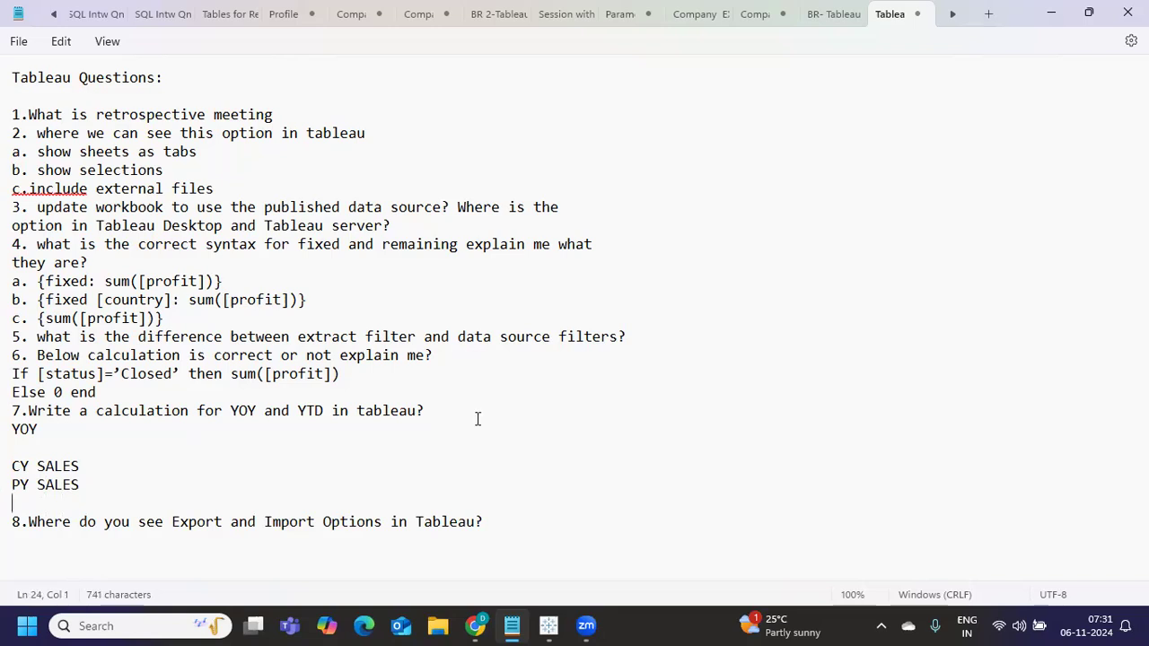
{"action": "type", "text": "CY-PY/PY*100"}
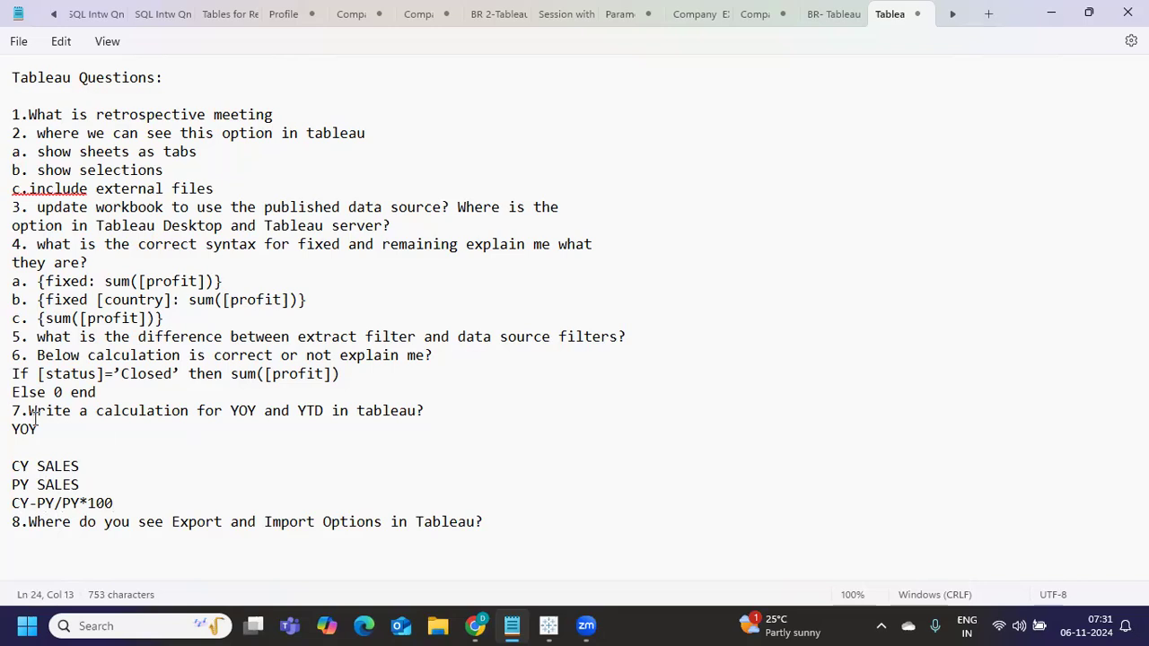
{"action": "left_click", "coordinate": [111, 469]}
{"action": "type", "text": "= YEAR(ORDER"}
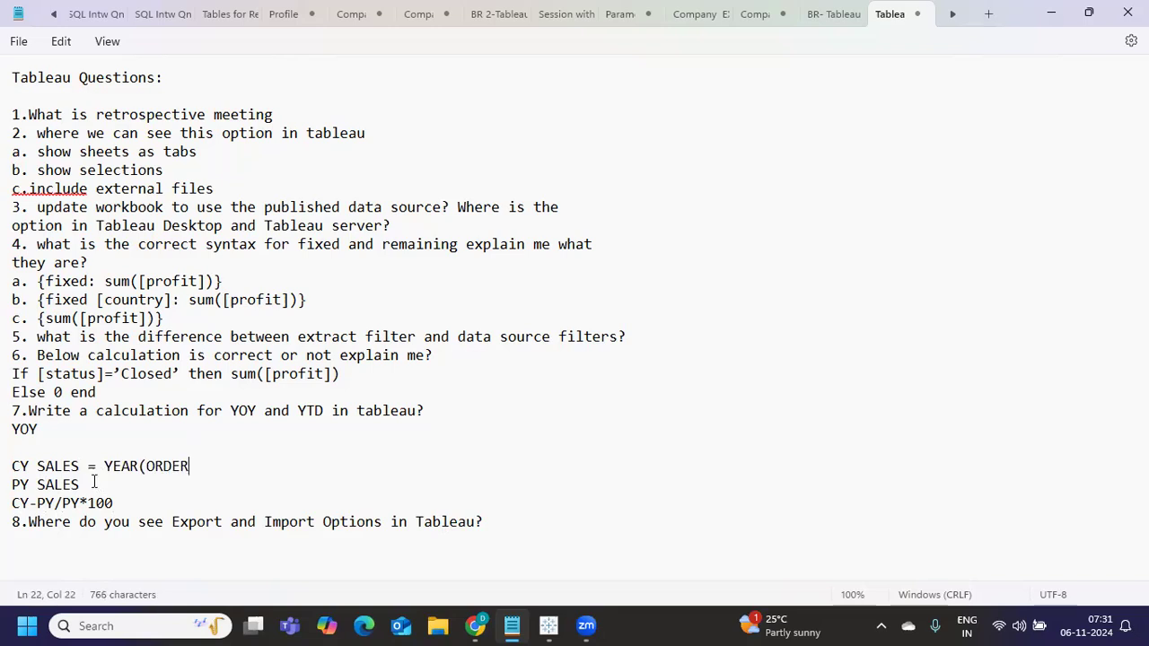
{"action": "type", "text": "DATE)"}
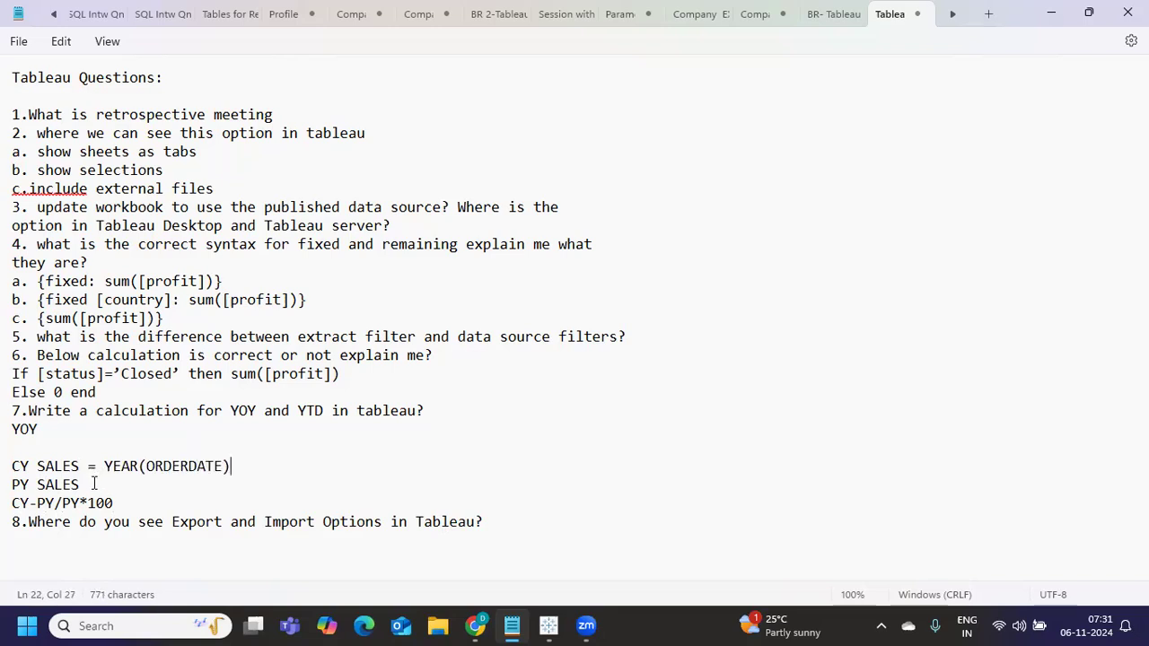
{"action": "type", "text": "=YEAR"}
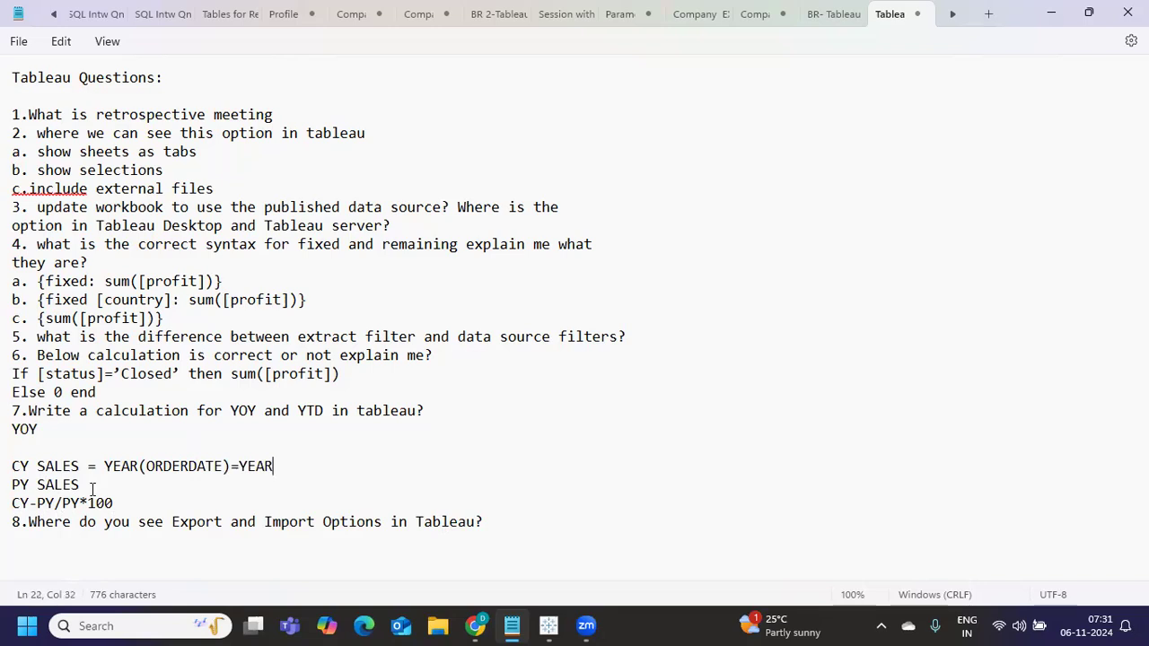
{"action": "type", "text": "(TODAY) THEN SALES"}
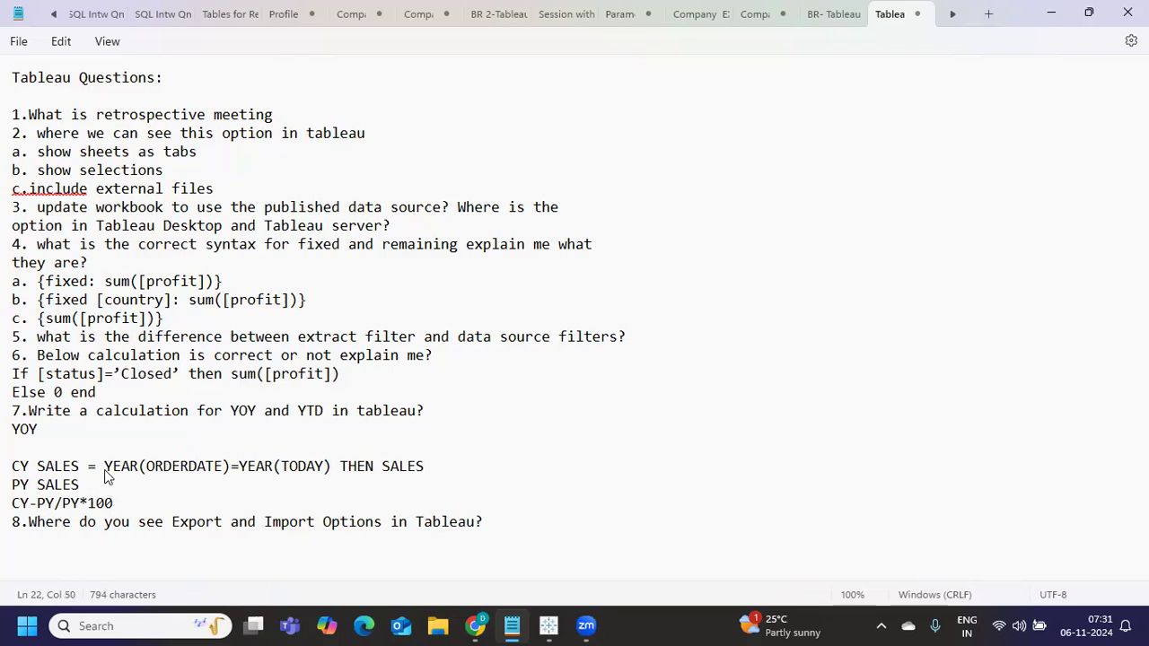
{"action": "left_click_drag", "start_coordinate": [104, 466], "coordinate": [452, 467]}
{"action": "key", "text": "ctrl+c"}
{"action": "left_click_drag", "start_coordinate": [12, 521], "coordinate": [39, 548]}
{"action": "left_click", "coordinate": [134, 485]}
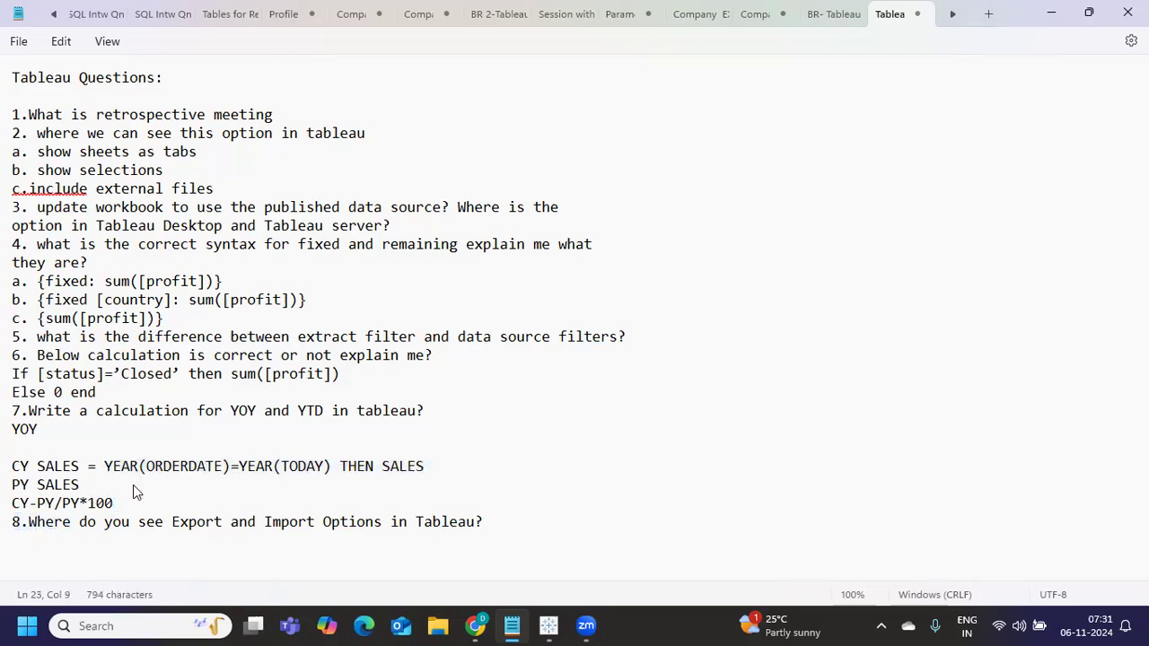
{"action": "key", "text": "ctrl+v"}
{"action": "key", "text": "Return"}
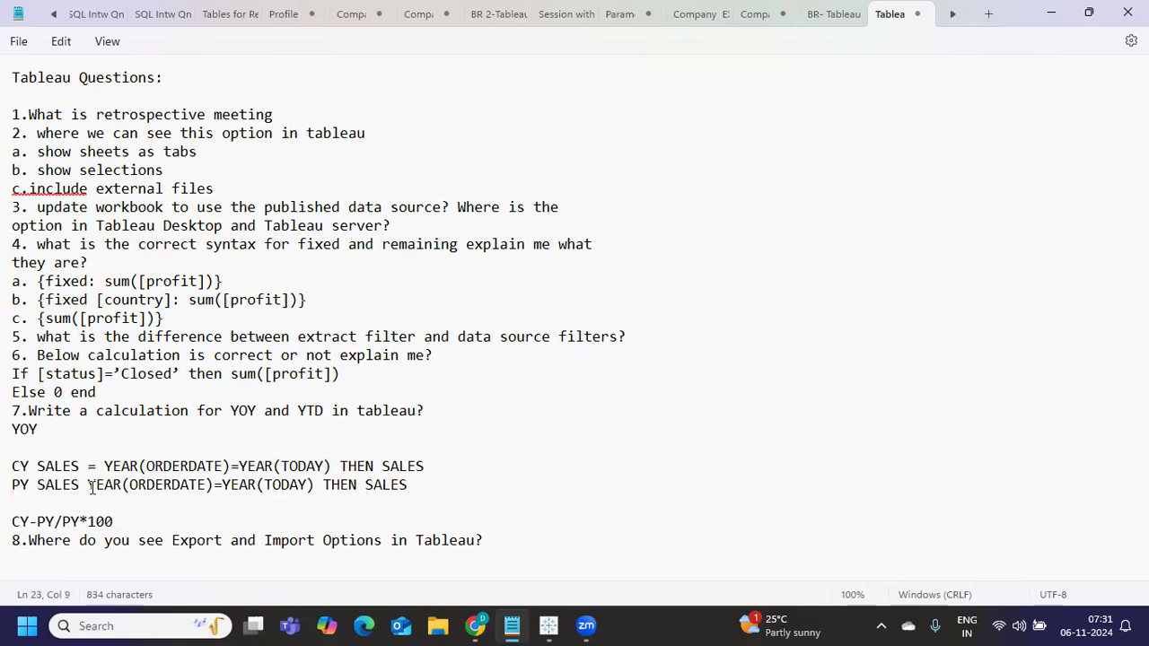
{"action": "type", "text": "="}
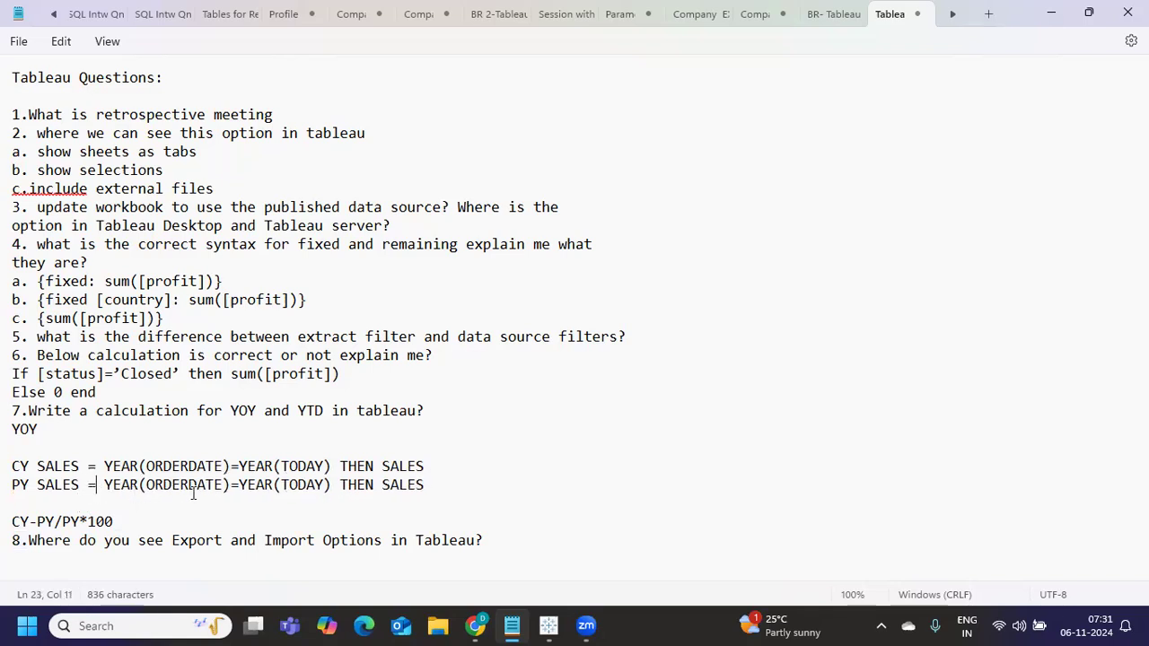
{"action": "left_click", "coordinate": [232, 483]}
{"action": "type", "text": "-1"}
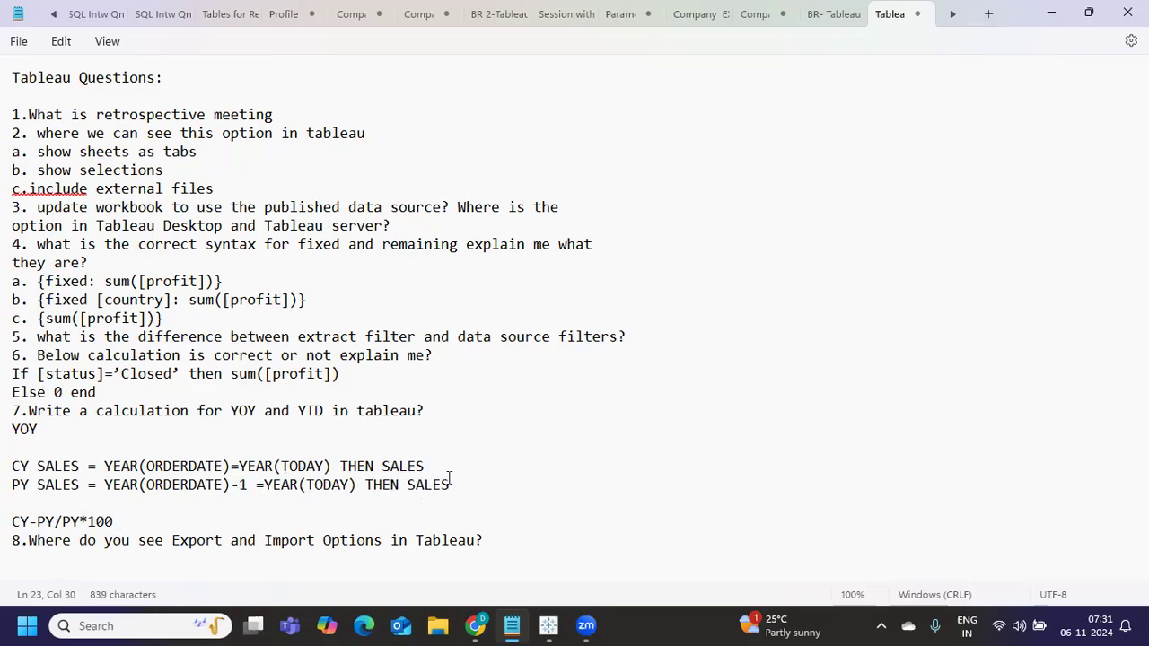
{"action": "left_click_drag", "start_coordinate": [487, 493], "coordinate": [3, 465]}
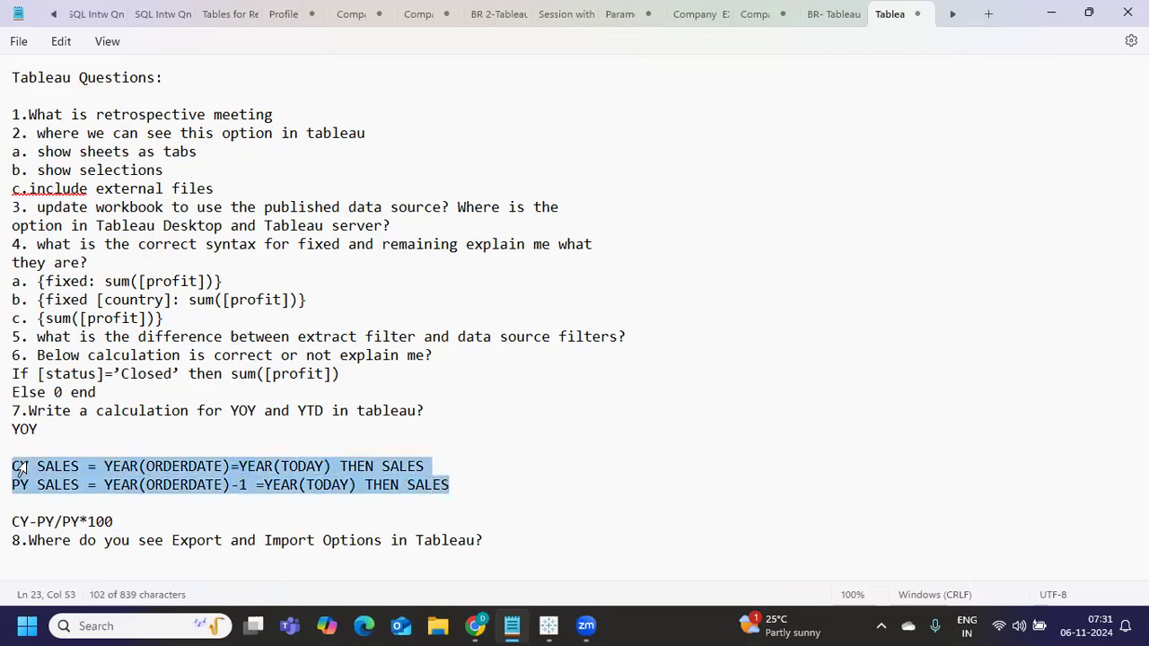
{"action": "left_click", "coordinate": [380, 456]}
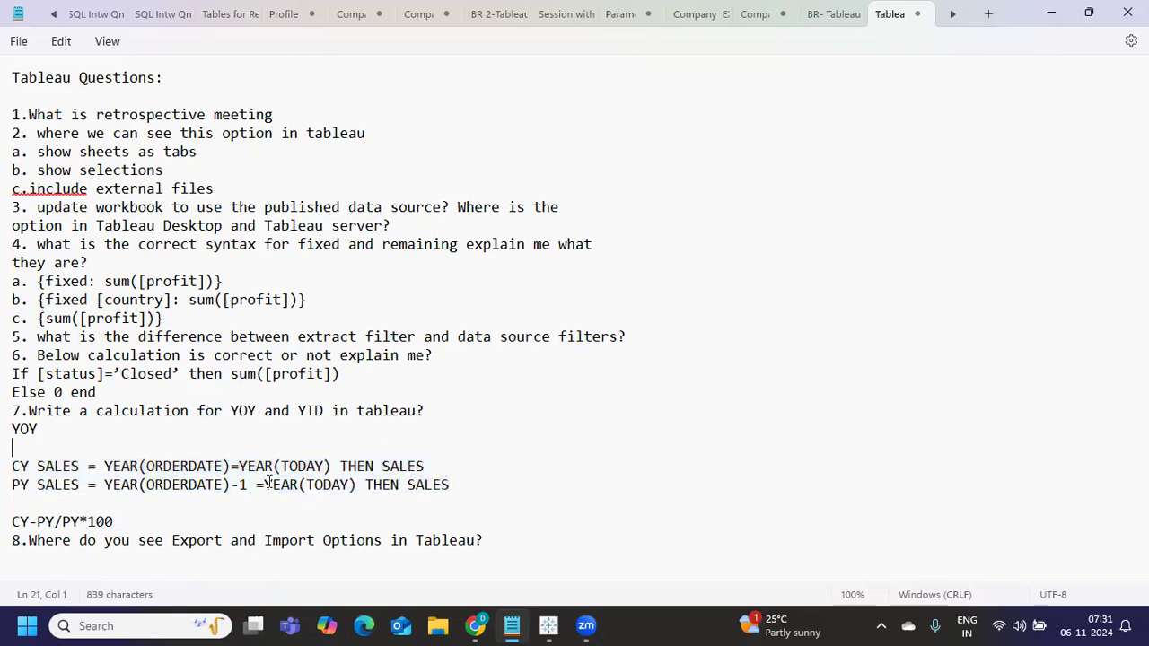
{"action": "left_click_drag", "start_coordinate": [97, 466], "coordinate": [427, 473]}
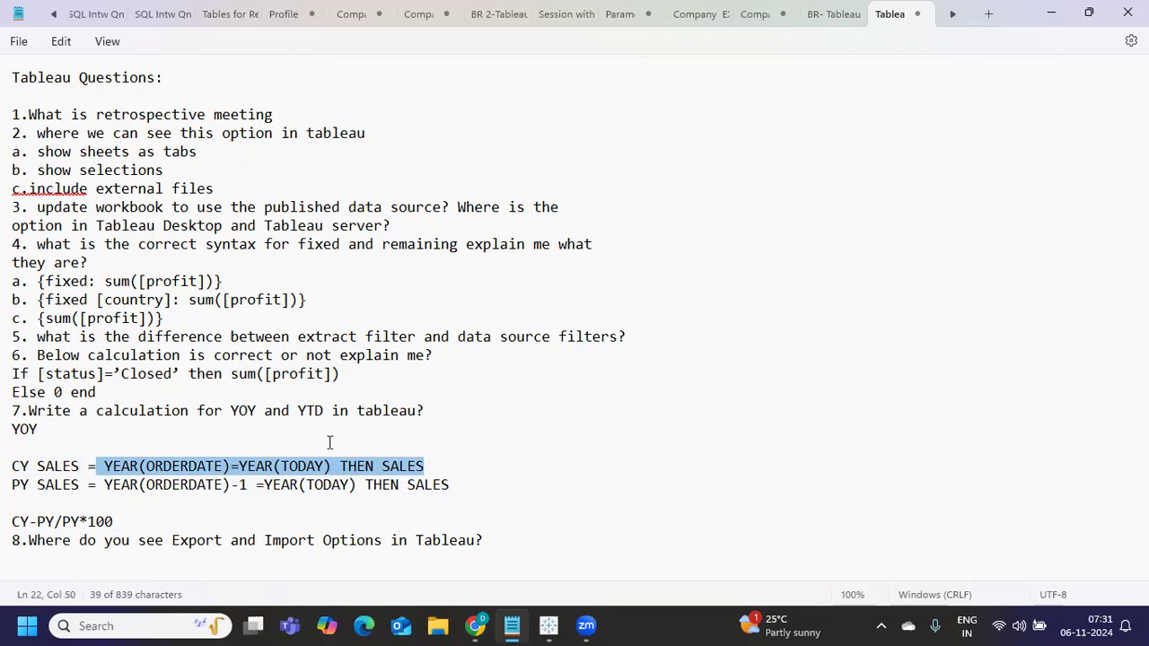
{"action": "double_click", "coordinate": [309, 410]}
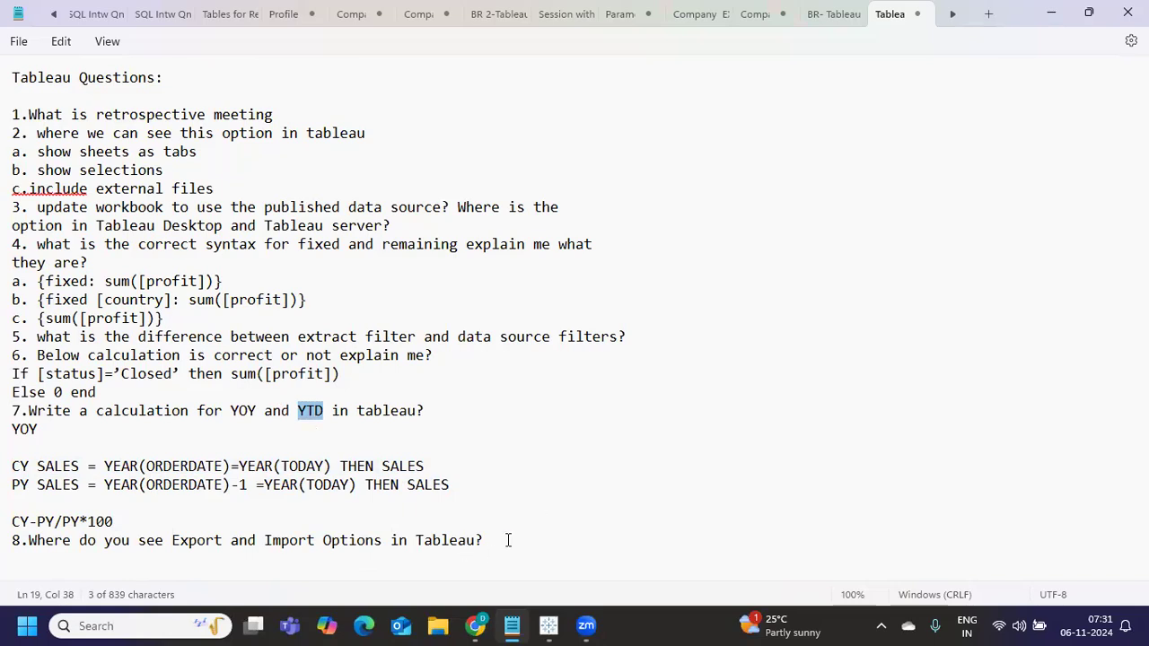
Add the YTD formula: YEAR(ORDDATE)=YEAR(TODAY)- CURRENT YEAR AND ORDERDATE < TODAY.
{"action": "left_click", "coordinate": [126, 525]}
{"action": "key", "text": "Return"}
{"action": "key", "text": "Return"}
{"action": "type", "text": "YTD "}
{"action": "type", "text": "= YEAR"}
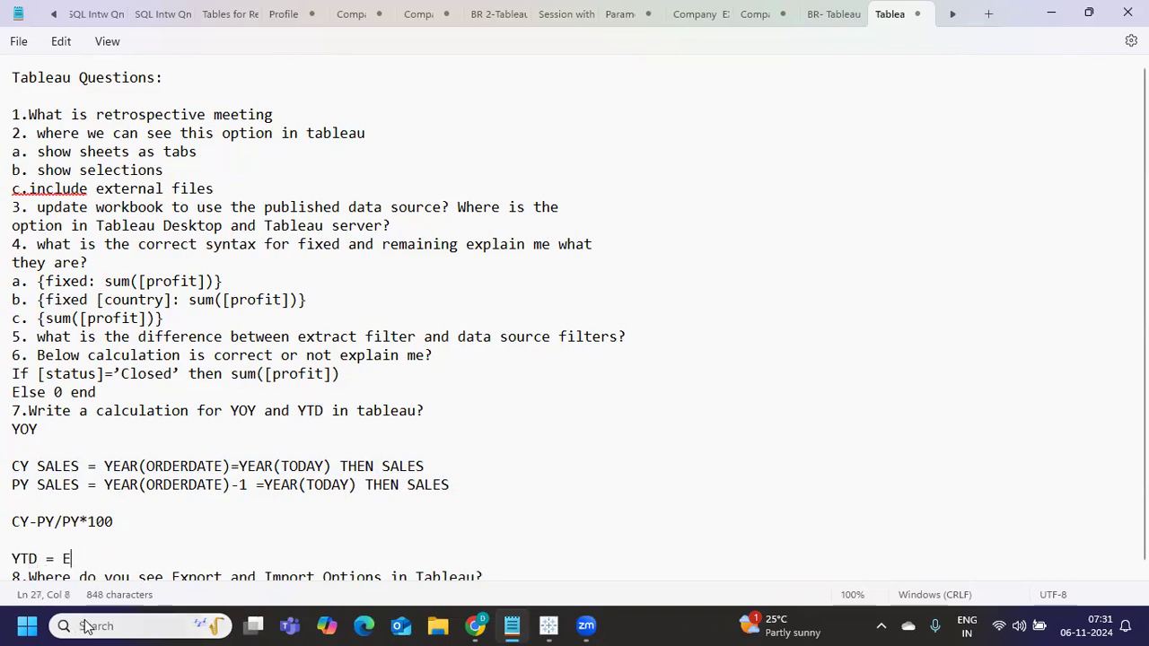
{"action": "type", "text": "(ORDDATE"}
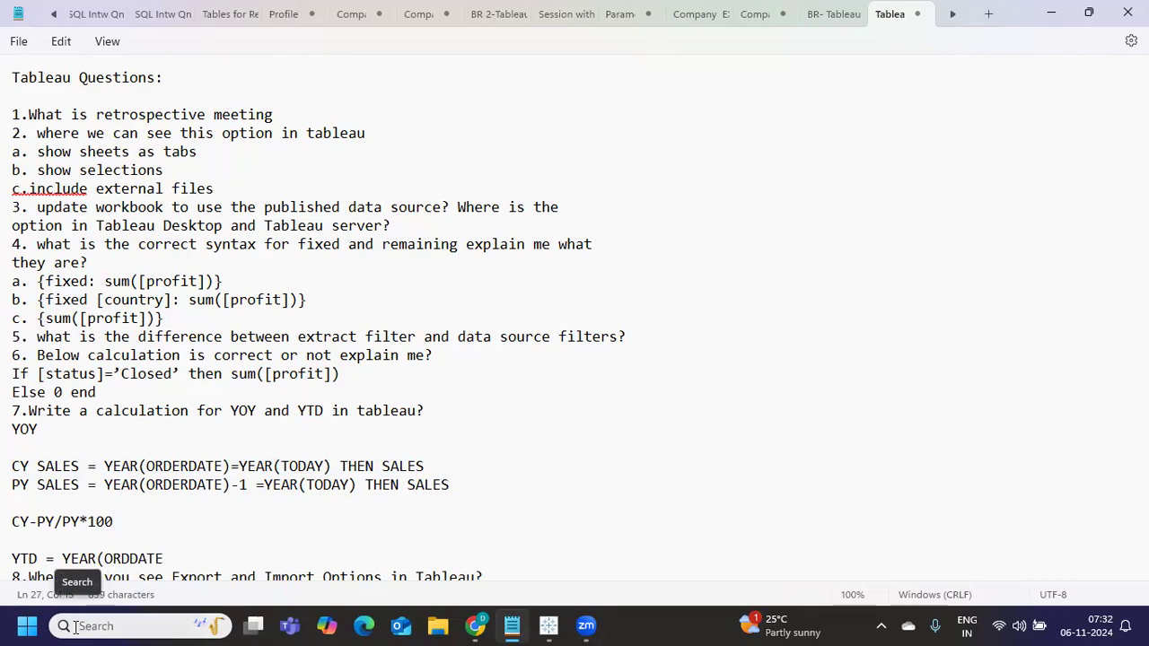
{"action": "type", "text": ")=YEAR"}
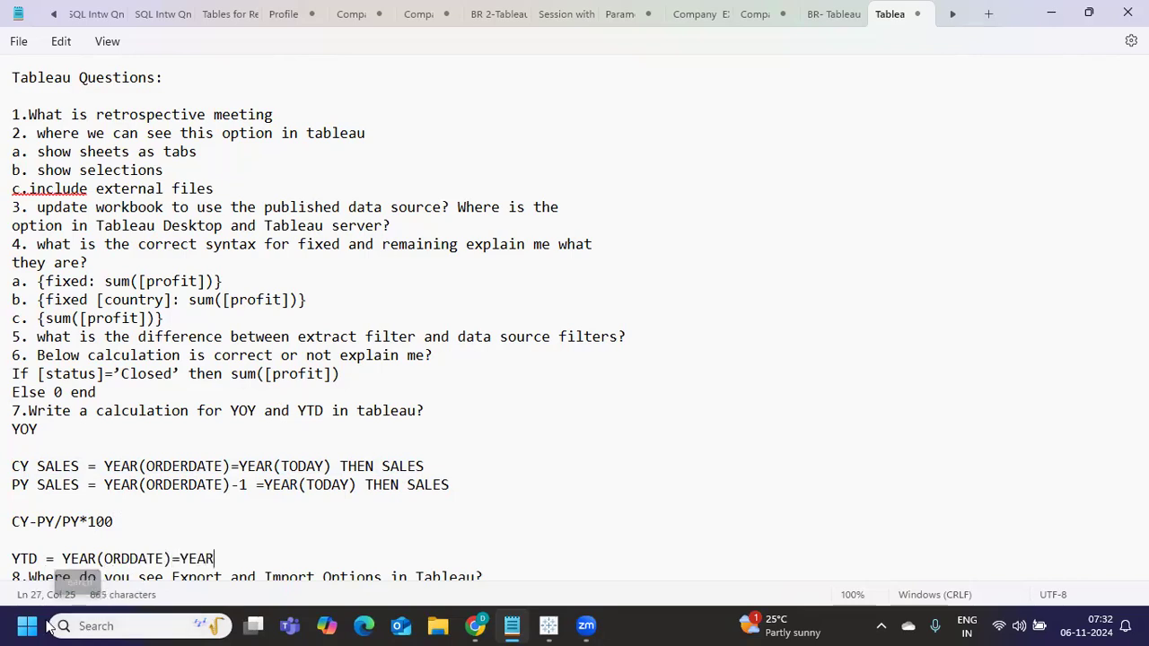
{"action": "type", "text": "(TODAY"}
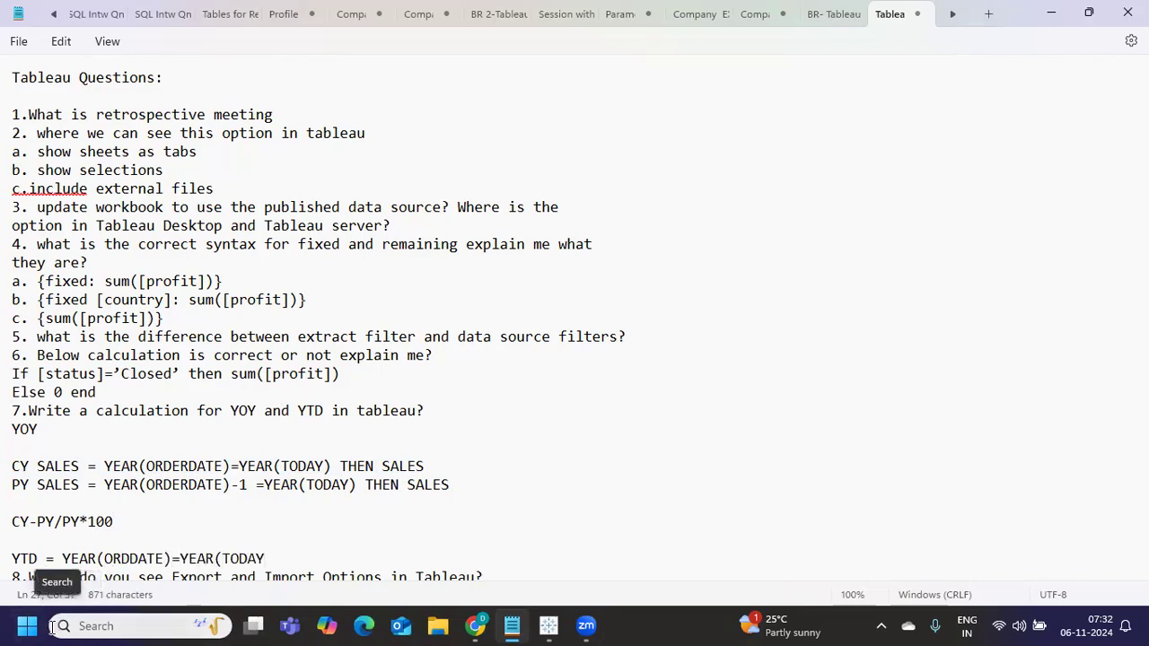
{"action": "type", "text": ")"}
{"action": "type", "text": "- CURR"}
{"action": "key", "text": "BackSpace"}
{"action": "key", "text": "BackSpace"}
{"action": "key", "text": "BackSpace"}
{"action": "key", "text": "BackSpace"}
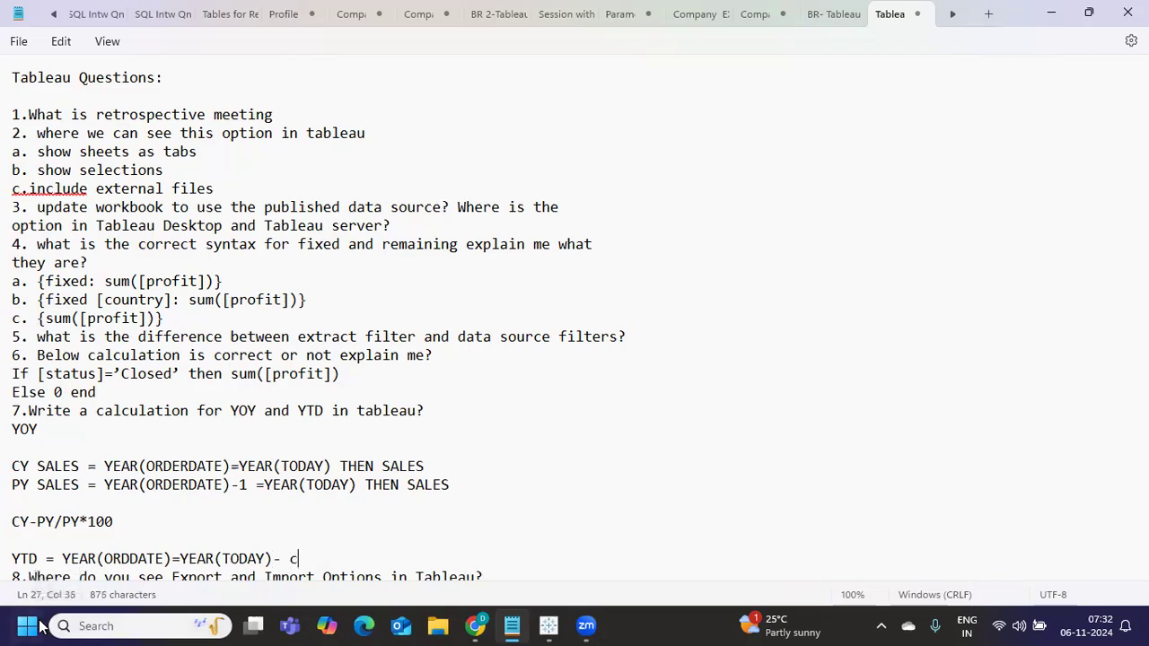
{"action": "type", "text": "CURRENT "}
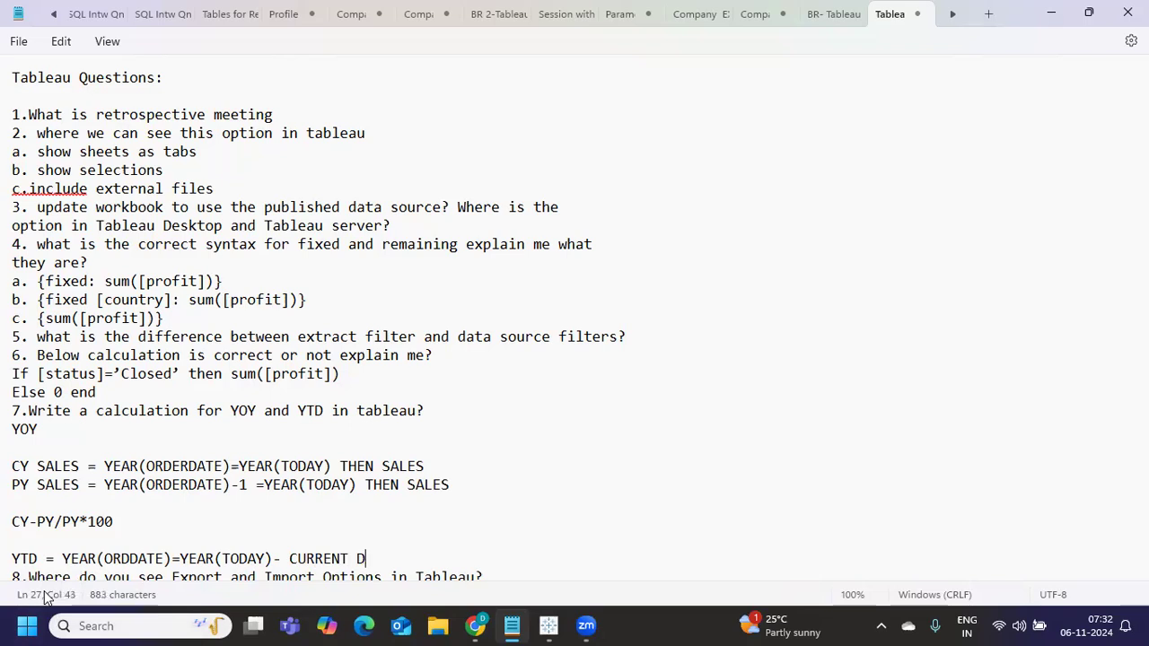
{"action": "type", "text": "YEAR"}
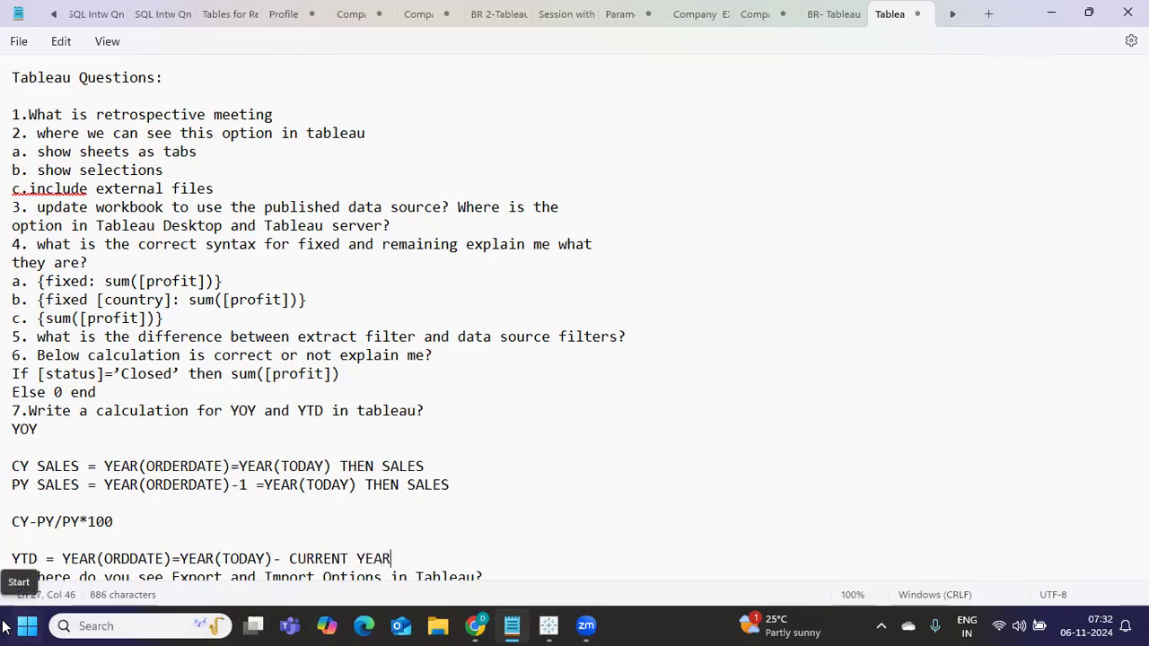
{"action": "key", "text": "Return"}
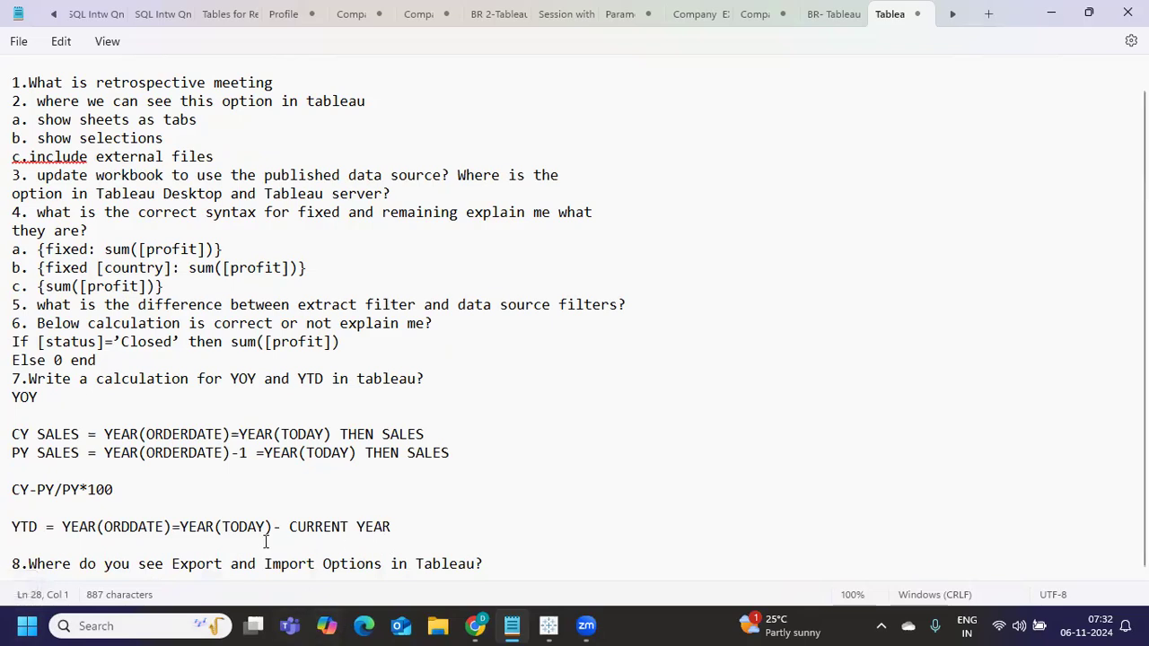
{"action": "type", "text": "AND "}
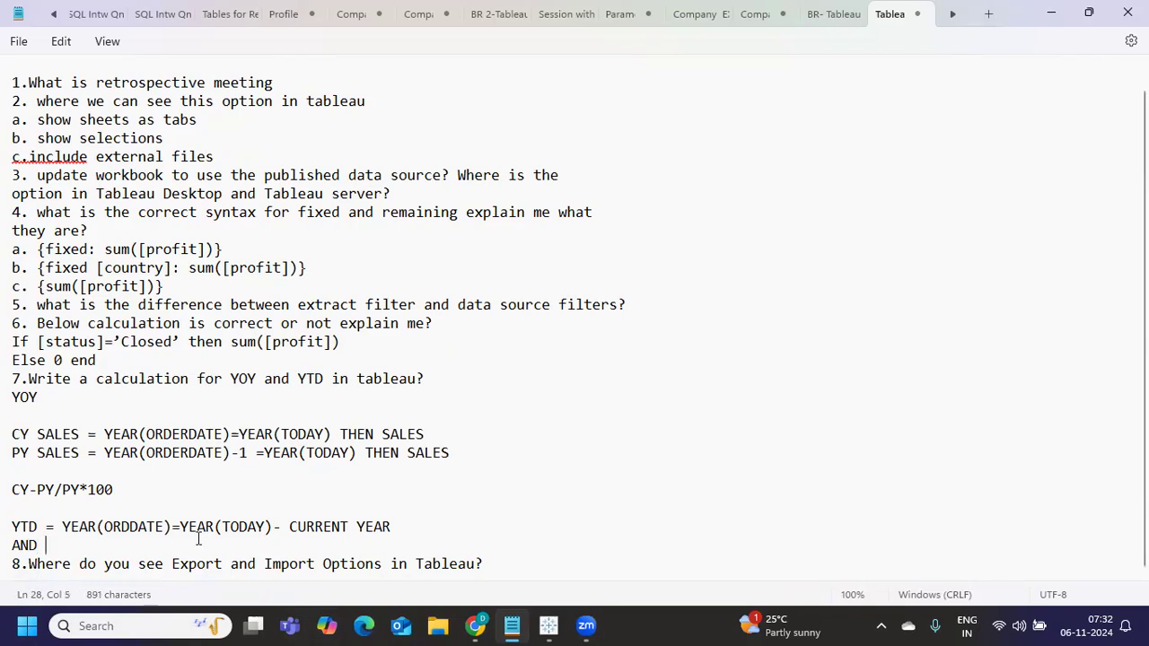
{"action": "type", "text": "ORDER"}
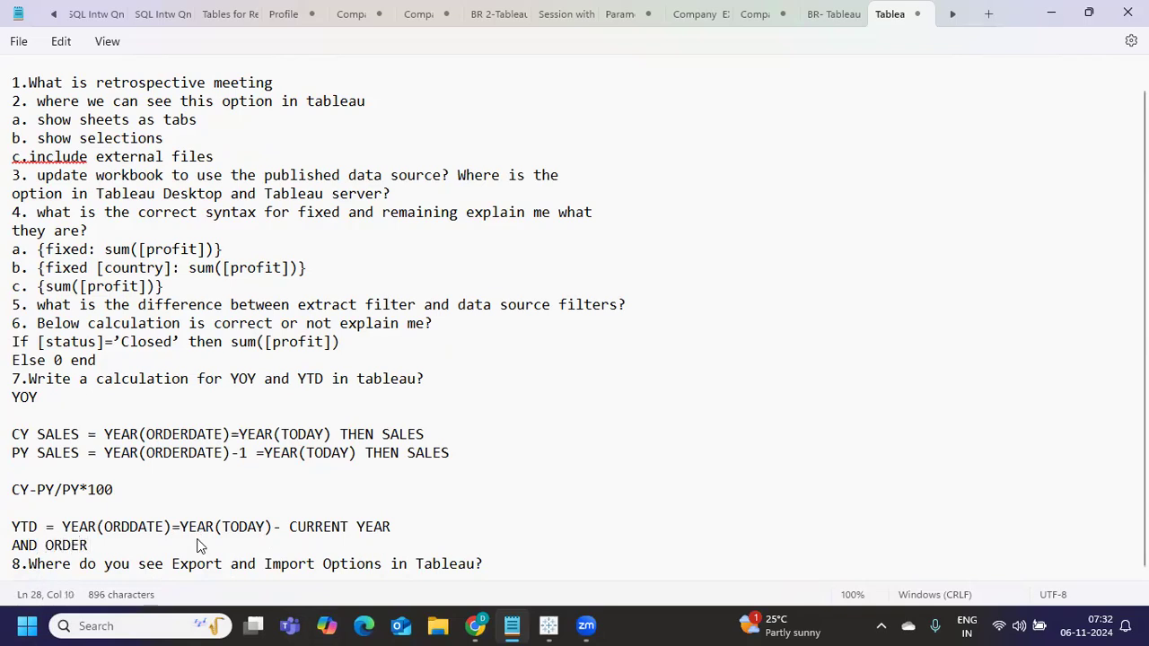
{"action": "type", "text": "DATE < TODAY"}
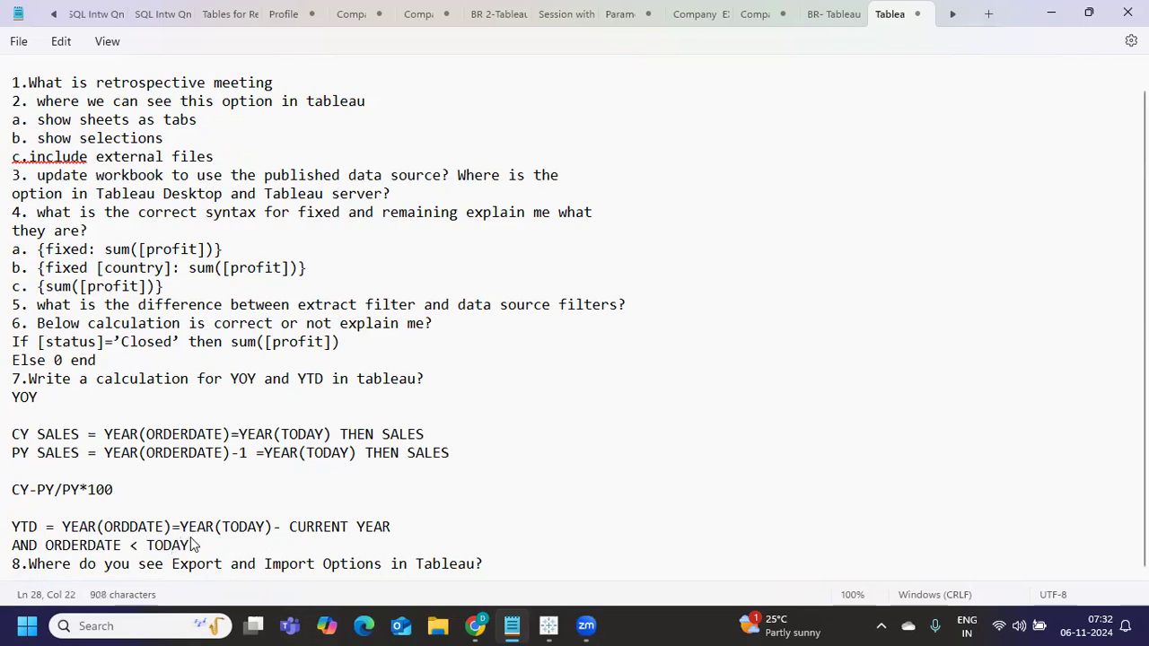
Tidy and highlight the YTD lines, then mark YOY in question 7 and question 8's export/import text.
{"action": "left_click_drag", "start_coordinate": [215, 546], "coordinate": [1, 514]}
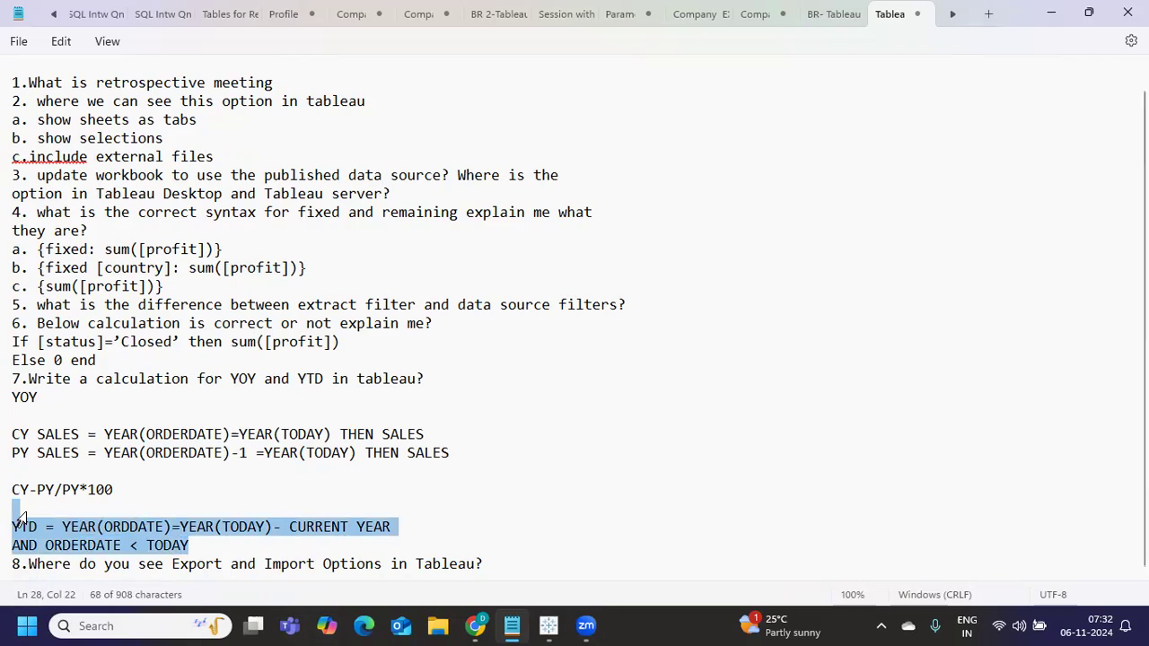
{"action": "left_click", "coordinate": [131, 529]}
{"action": "key", "text": "Delete"}
{"action": "key", "text": "Delete"}
{"action": "left_click_drag", "start_coordinate": [218, 544], "coordinate": [5, 531]}
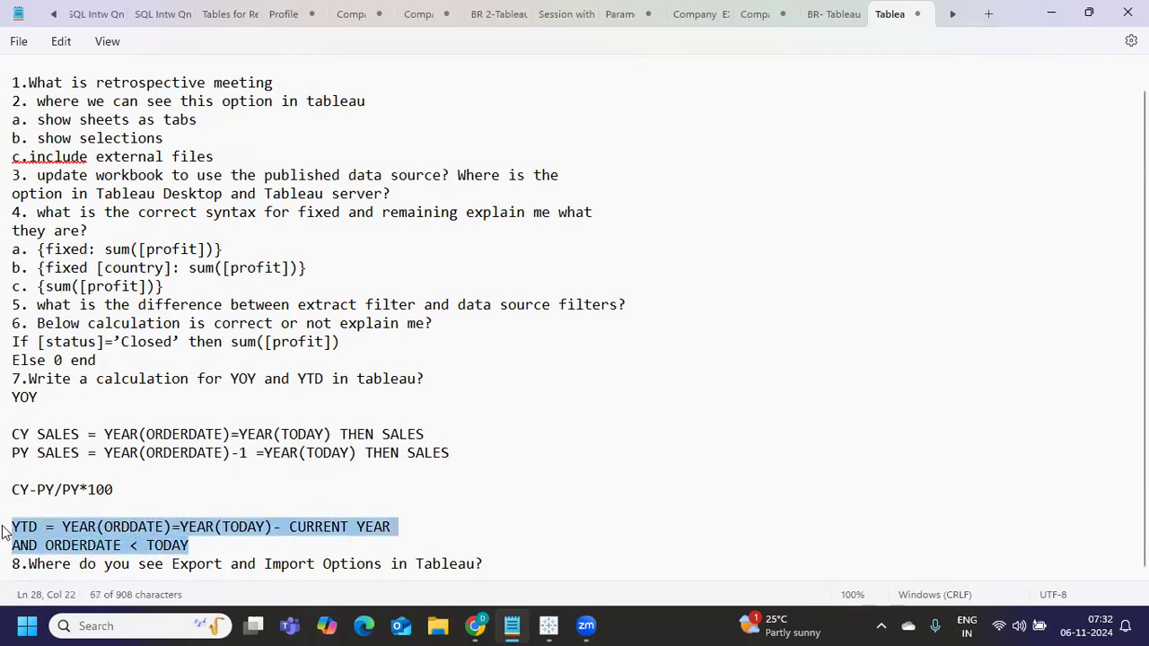
{"action": "double_click", "coordinate": [242, 378]}
{"action": "scroll", "coordinate": [243, 457], "scroll_direction": "up", "scroll_amount": 1}
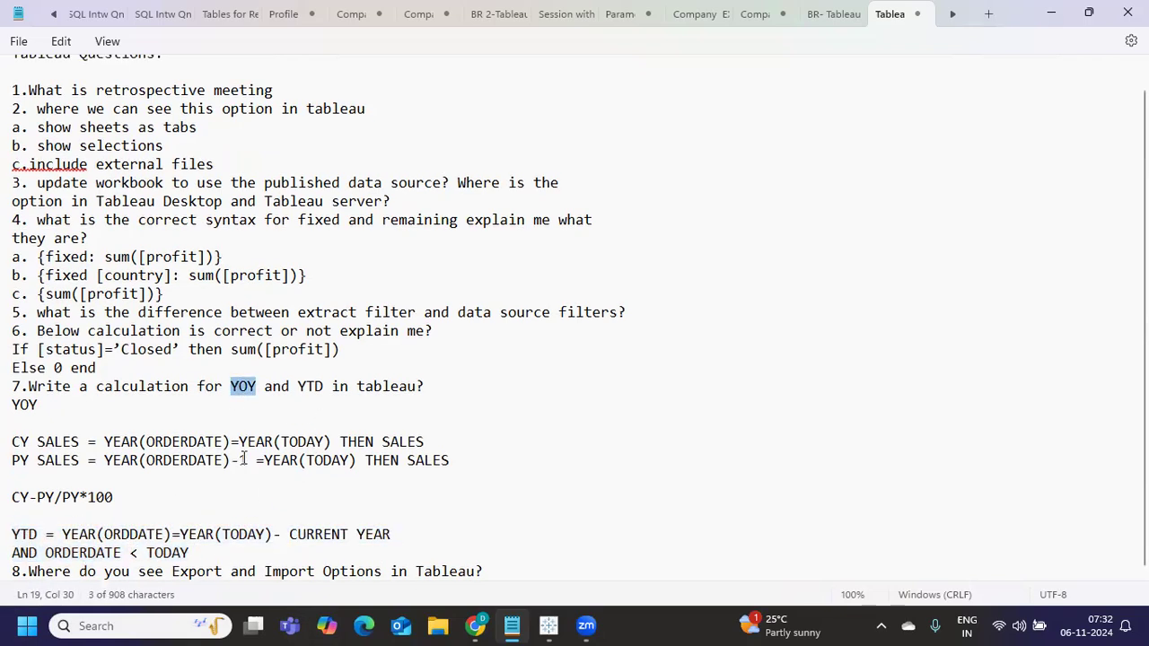
{"action": "left_click_drag", "start_coordinate": [73, 572], "coordinate": [12, 572]}
{"action": "left_click_drag", "start_coordinate": [427, 564], "coordinate": [493, 567]}
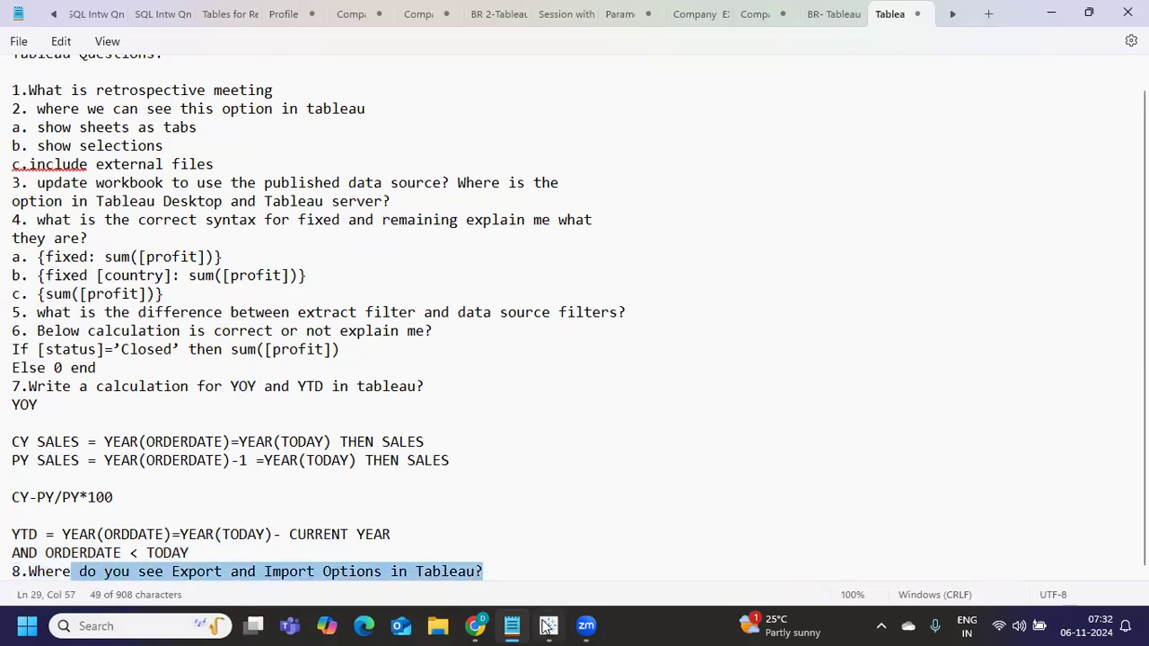
{"action": "mouse_move", "coordinate": [548, 625]}
{"action": "left_click", "coordinate": [551, 552]}
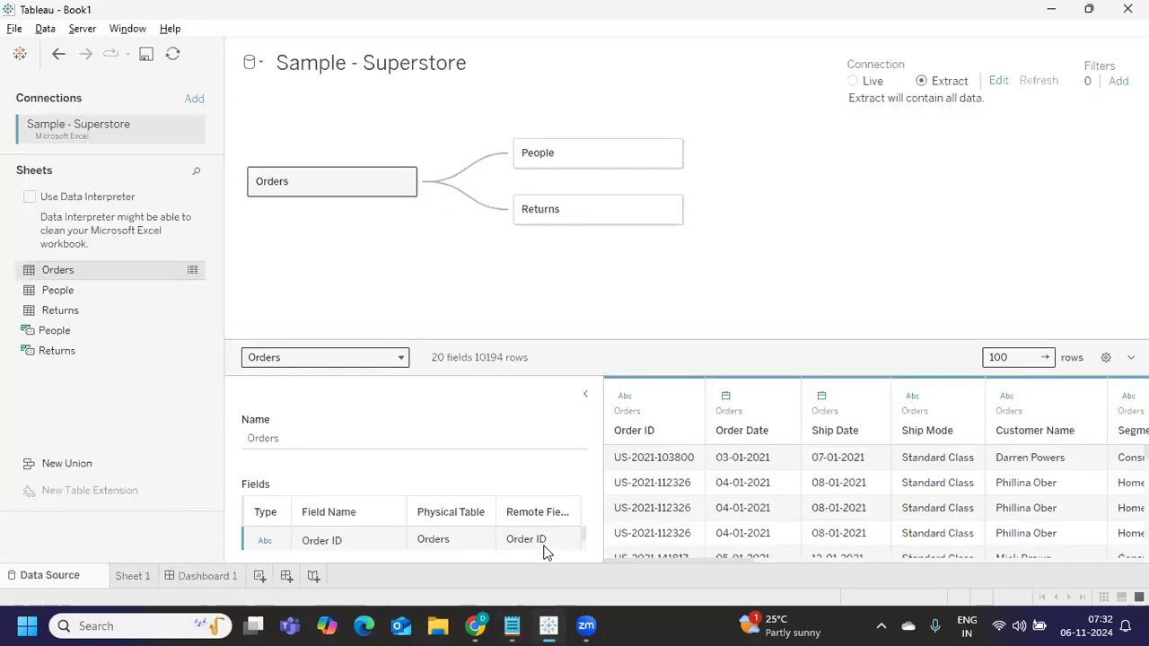
{"action": "left_click", "coordinate": [214, 577]}
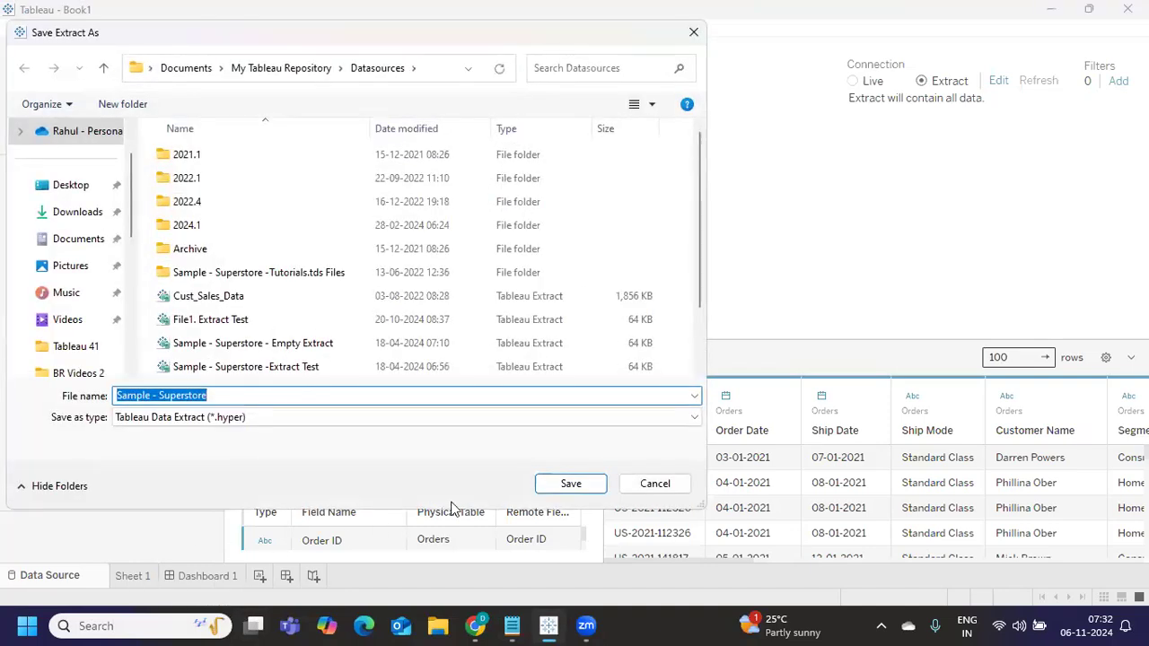
{"action": "left_click", "coordinate": [654, 483]}
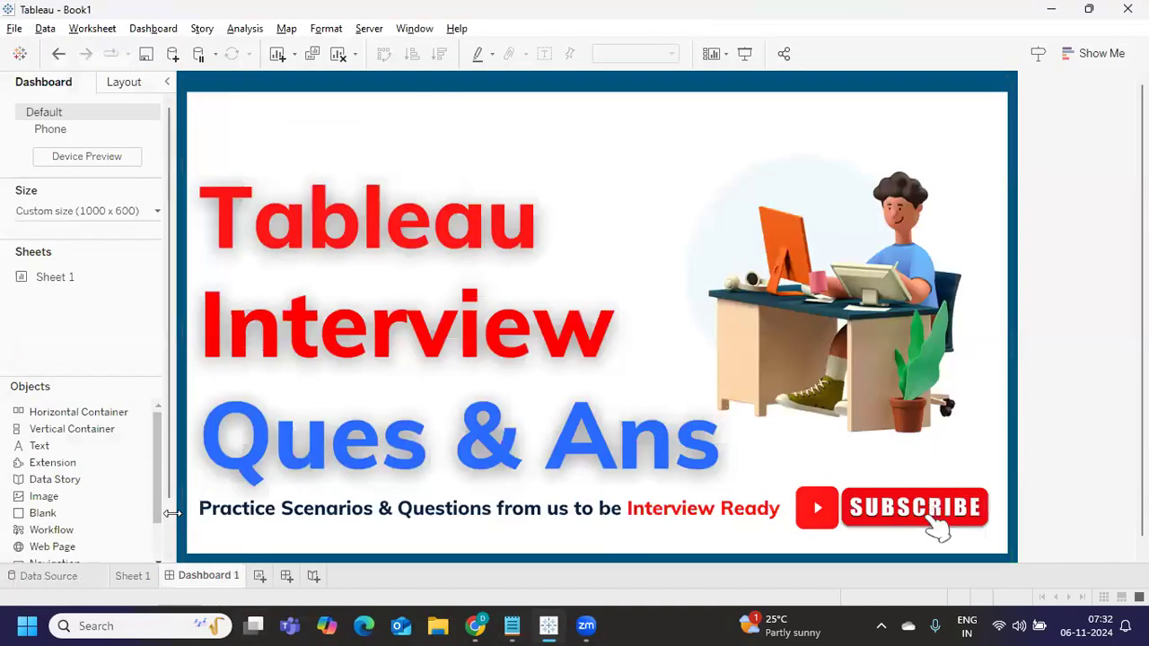
{"action": "left_click", "coordinate": [133, 575]}
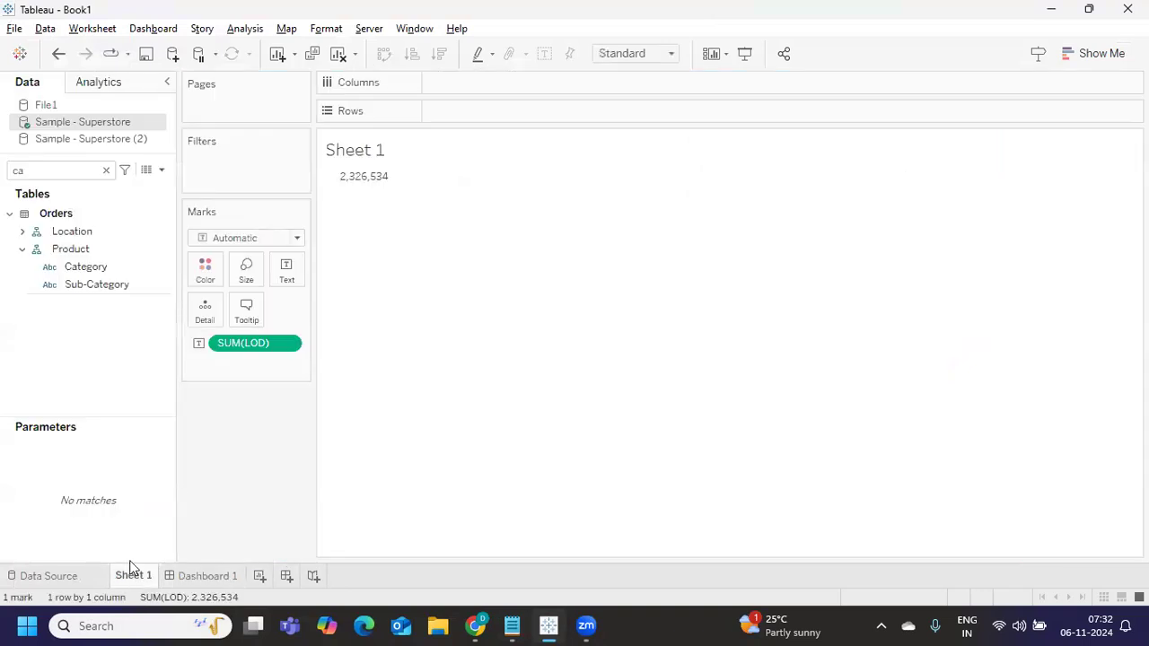
{"action": "left_click", "coordinate": [9, 30]}
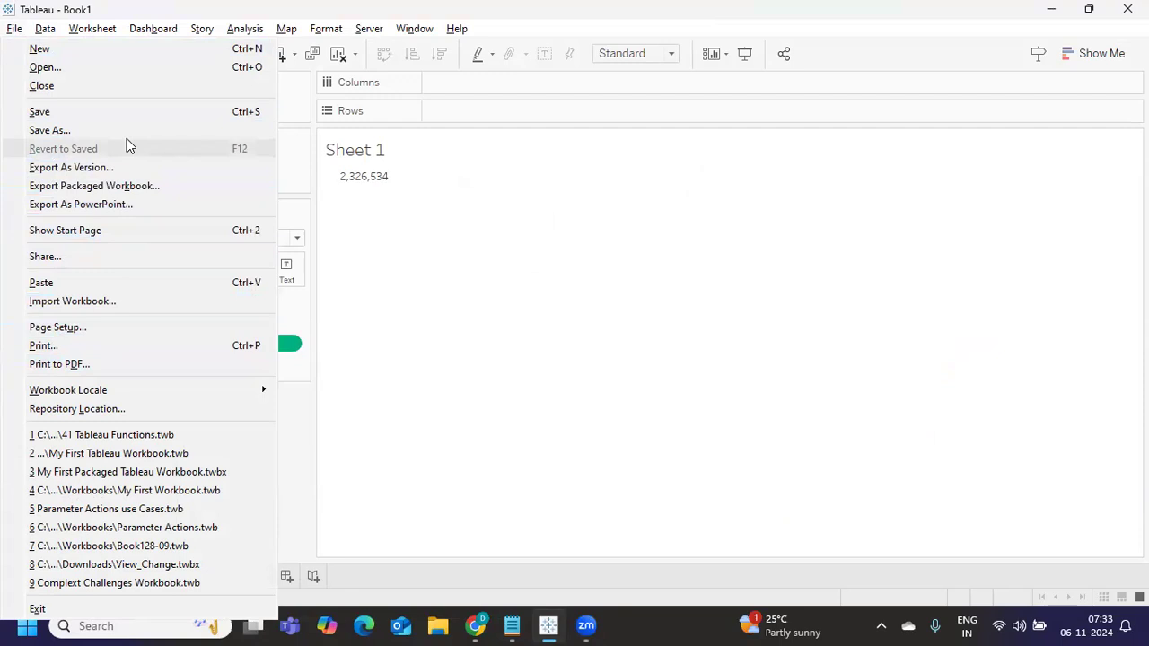
{"action": "mouse_move", "coordinate": [512, 626]}
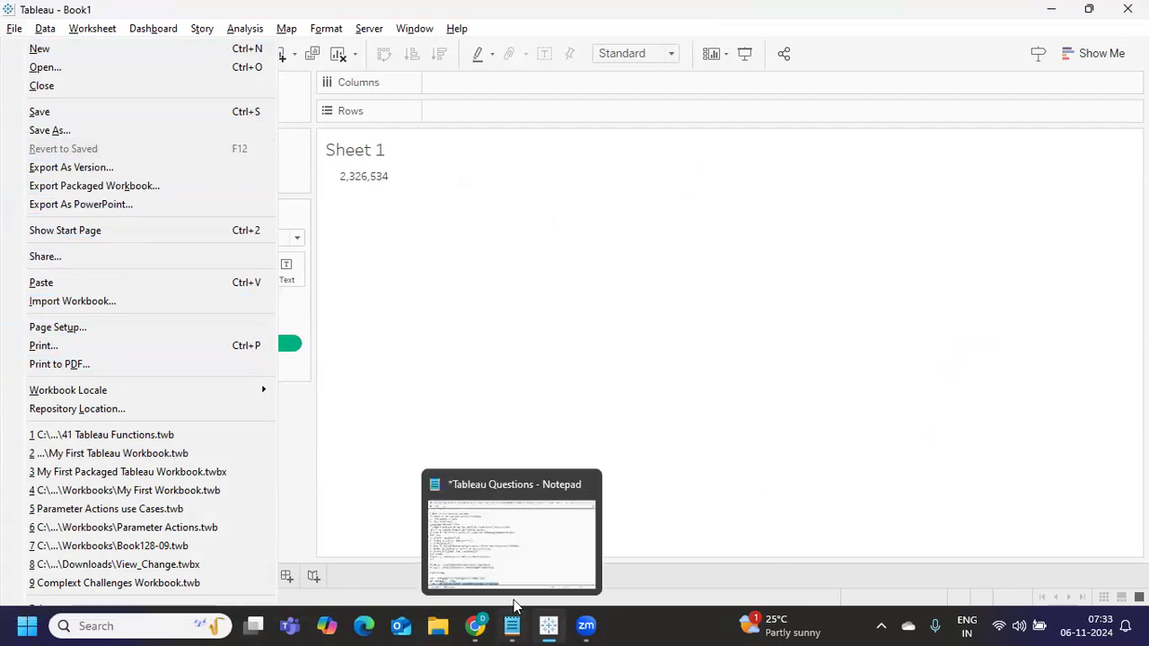
{"action": "left_click", "coordinate": [516, 569]}
{"action": "scroll", "coordinate": [213, 359], "scroll_direction": "up", "scroll_amount": 1}
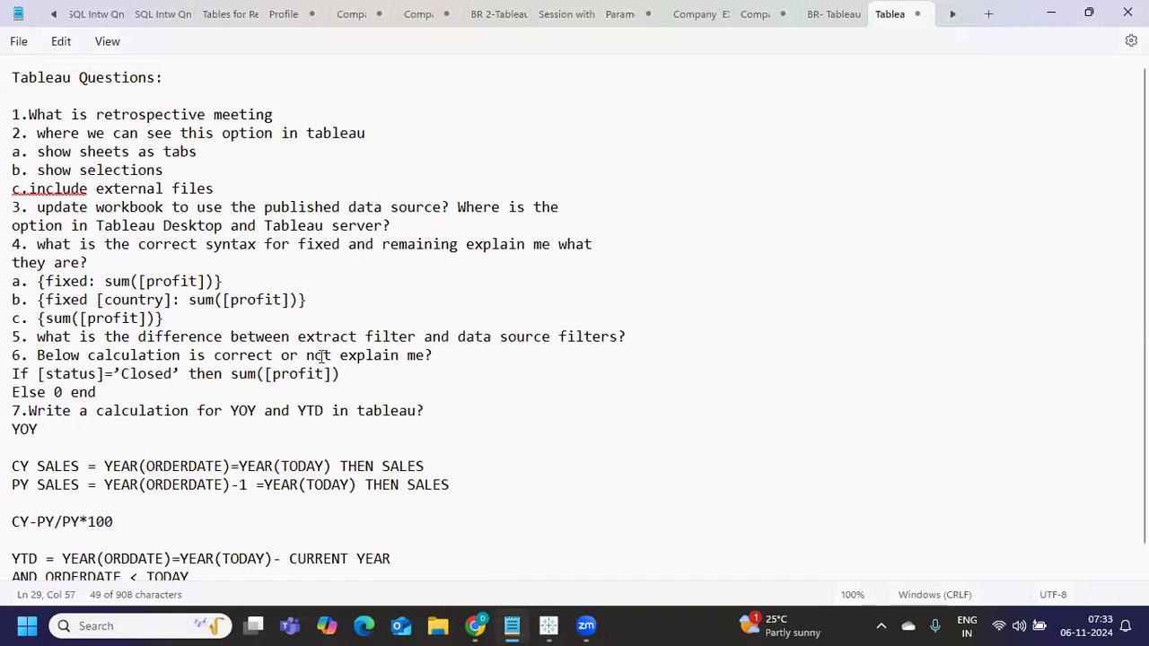
{"action": "scroll", "coordinate": [323, 355], "scroll_direction": "down", "scroll_amount": 1}
{"action": "scroll", "coordinate": [323, 356], "scroll_direction": "up", "scroll_amount": 1}
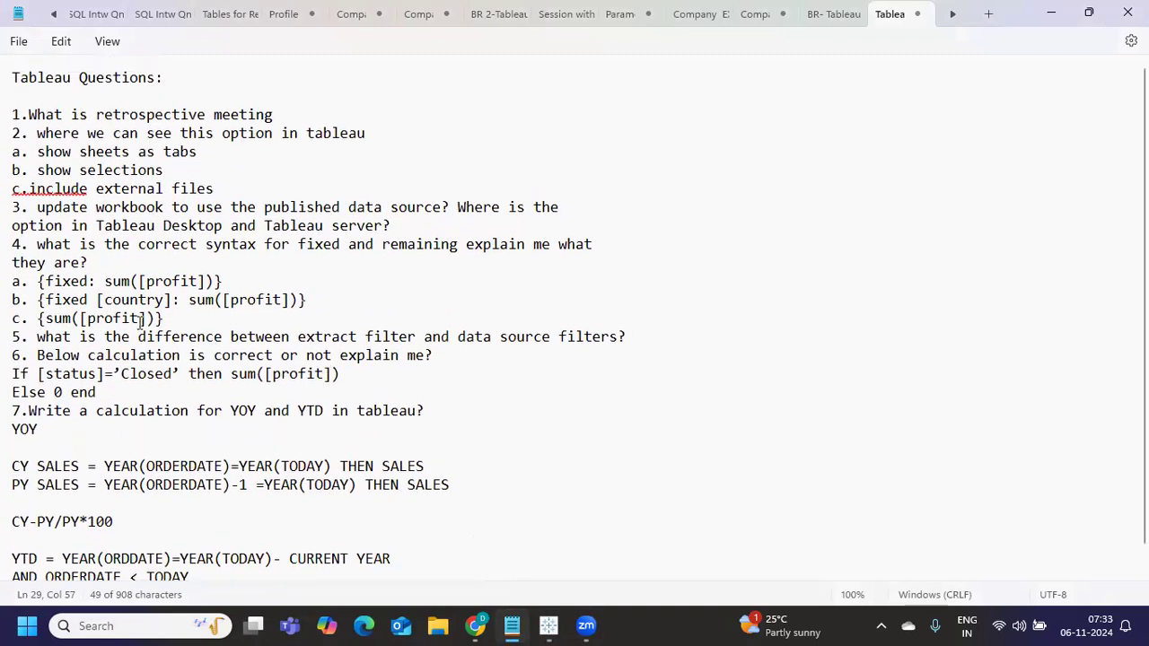
{"action": "left_click", "coordinate": [61, 446]}
{"action": "left_click_drag", "start_coordinate": [65, 432], "coordinate": [9, 116]}
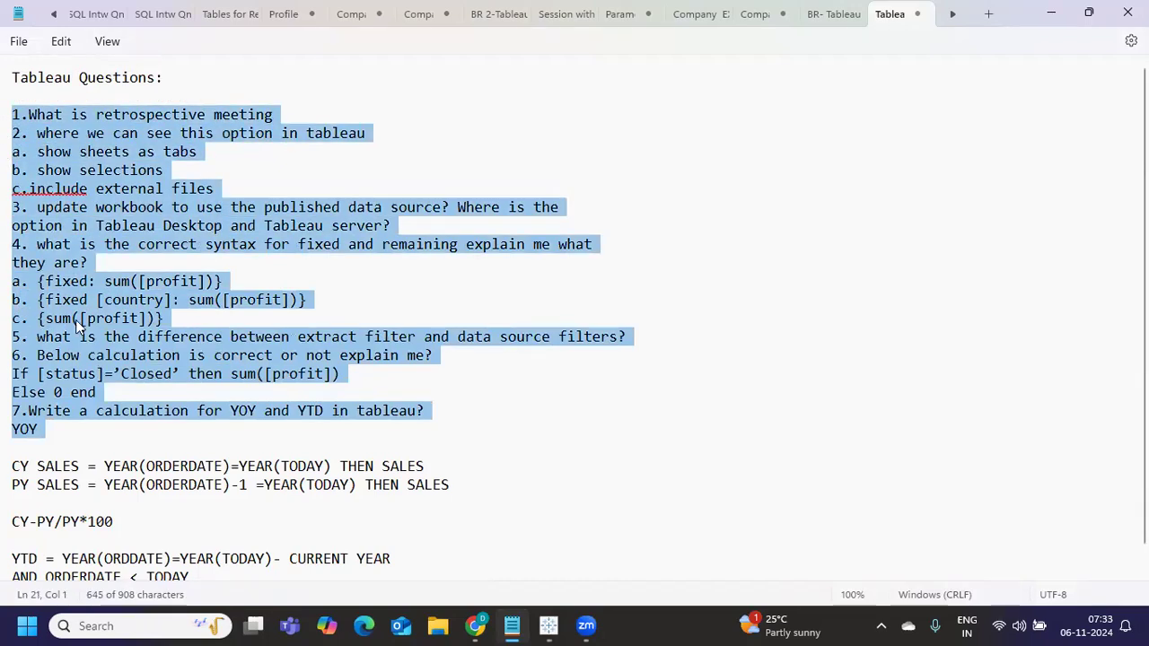